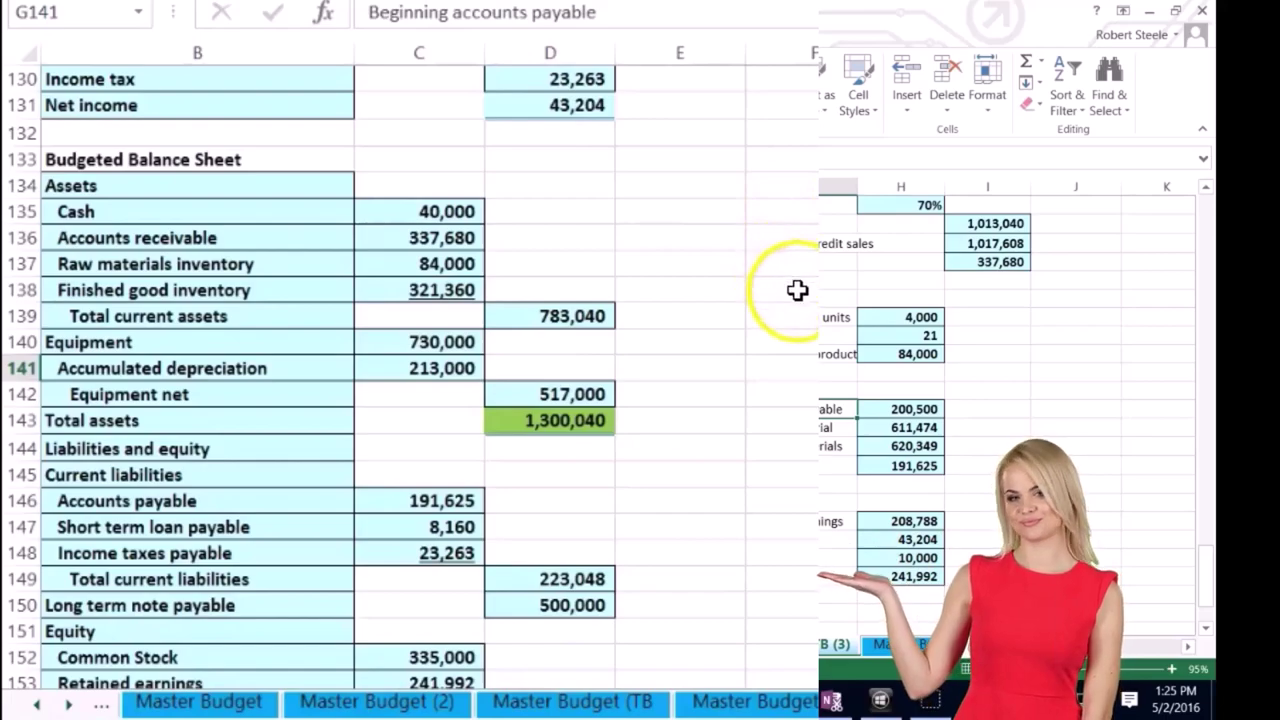
# Hide columns B through K on the Master Budget (TB (3) sheet to bring the trial balance beside the 6/30 balance sheet
pyautogui.scroll(20, 794, 283)
pyautogui.scroll(19, 805, 271)
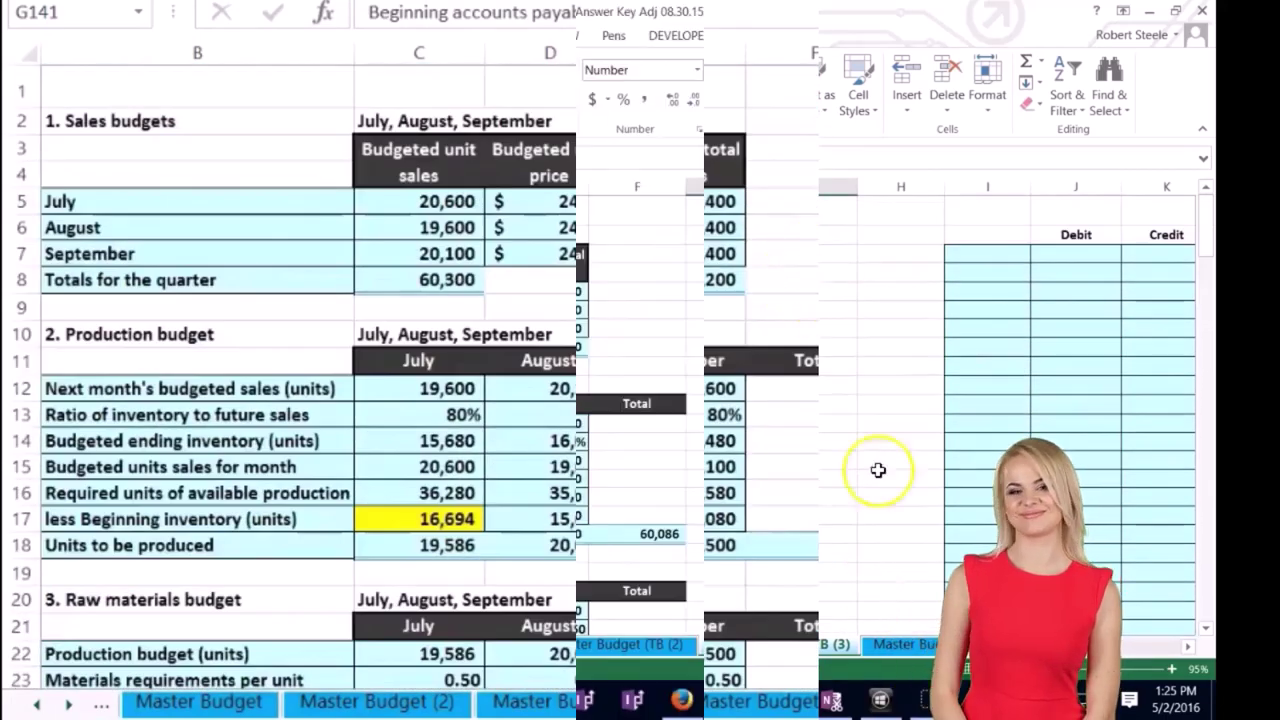
pyautogui.moveTo(1049, 646); pyautogui.dragTo(1014, 647)
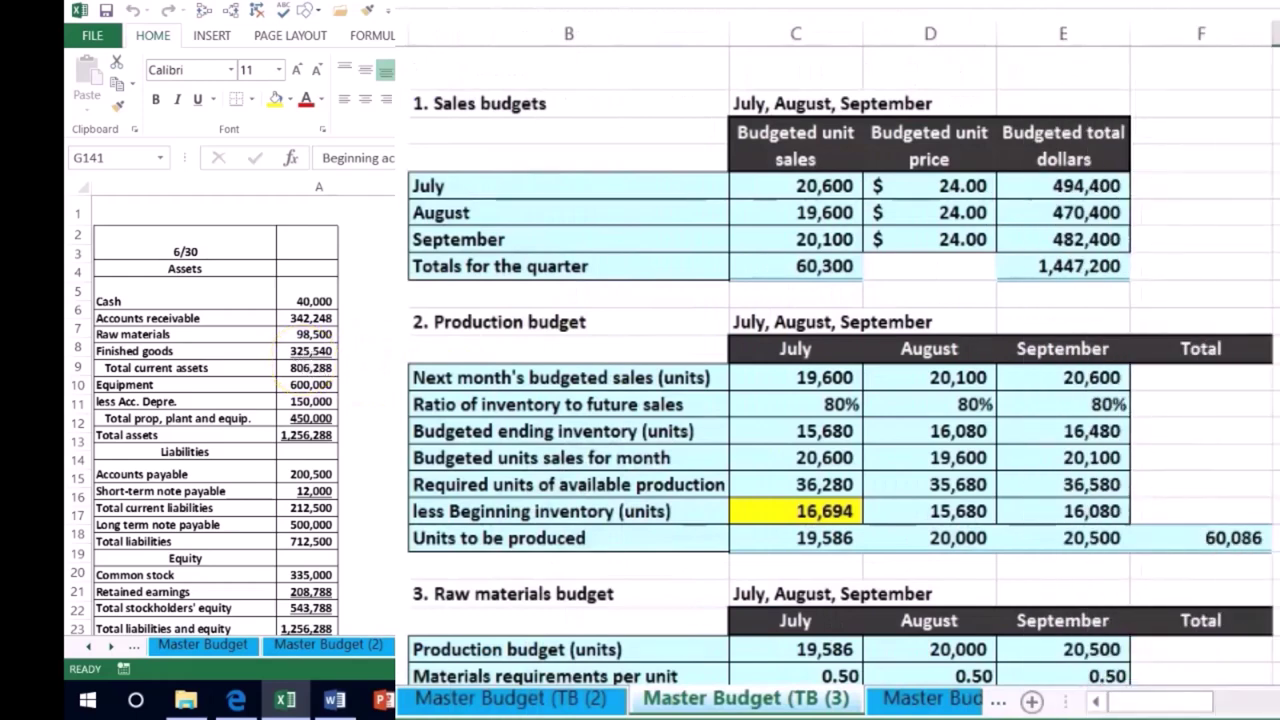
pyautogui.click(486, 33)
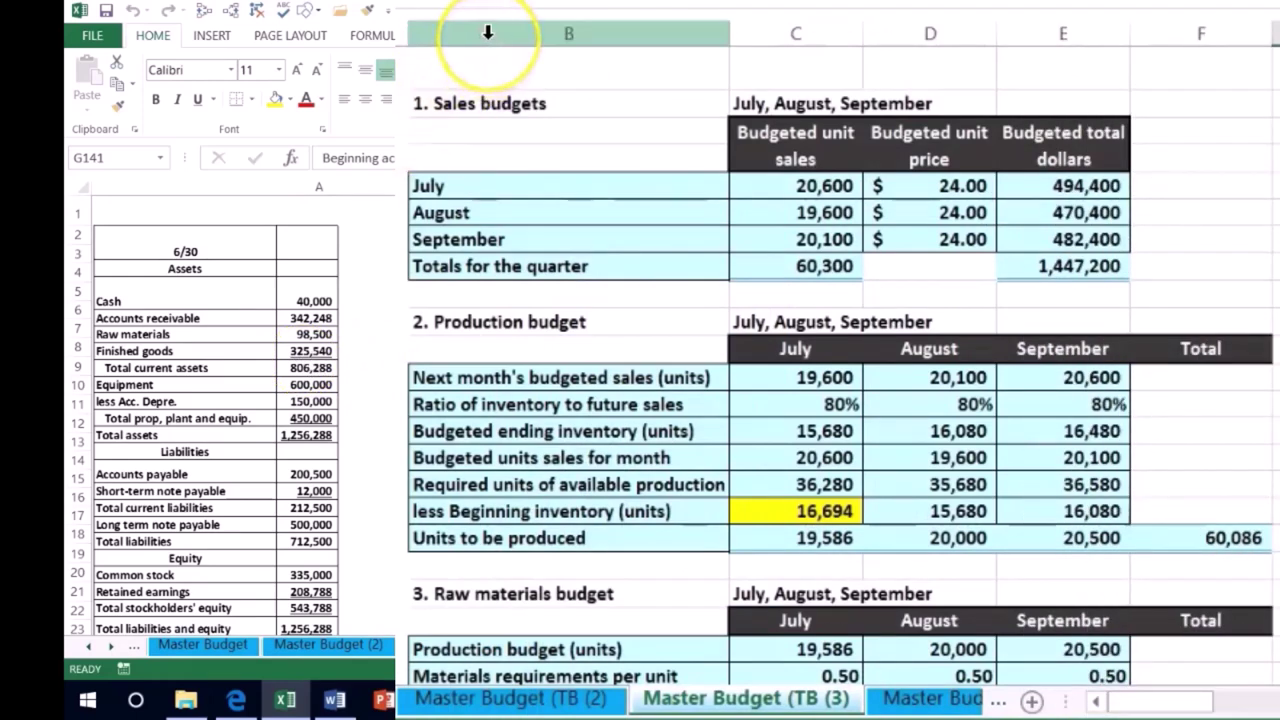
pyautogui.moveTo(488, 33); pyautogui.dragTo(690, 224)
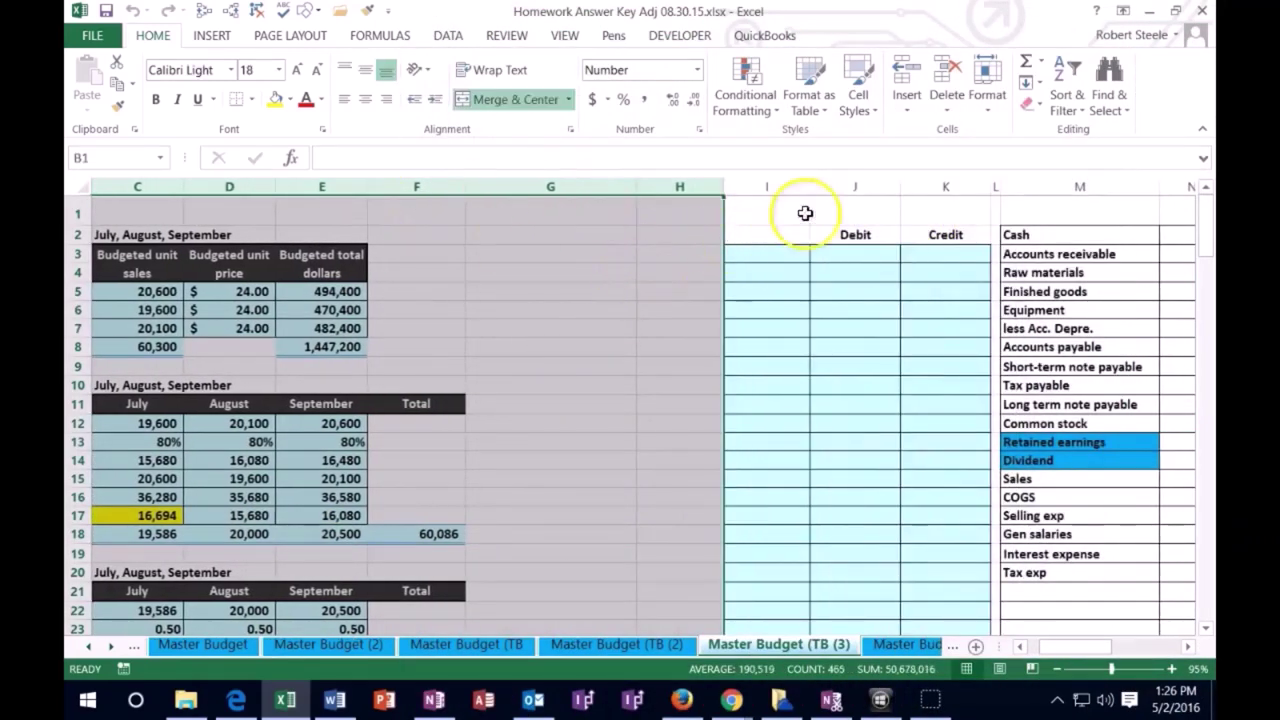
pyautogui.click(940, 186)
pyautogui.moveTo(940, 186); pyautogui.dragTo(586, 252)
pyautogui.rightClick(586, 252)
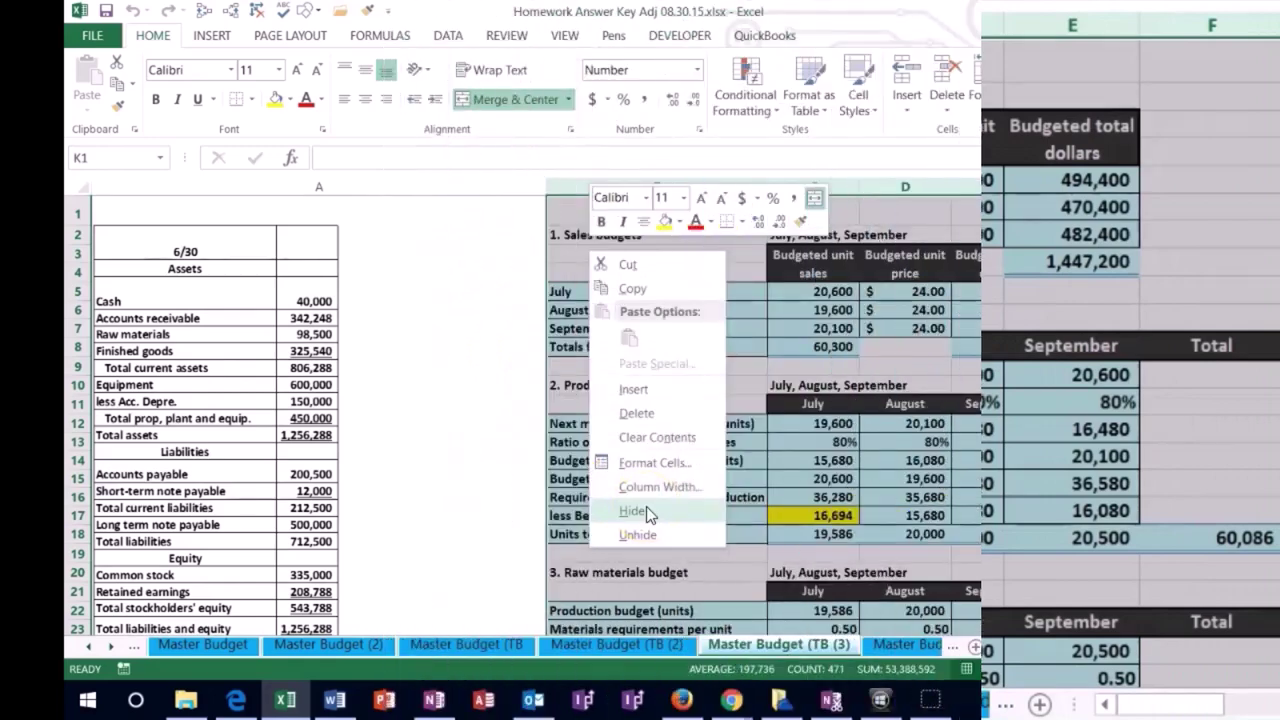
pyautogui.click(646, 506)
pyautogui.click(646, 508)
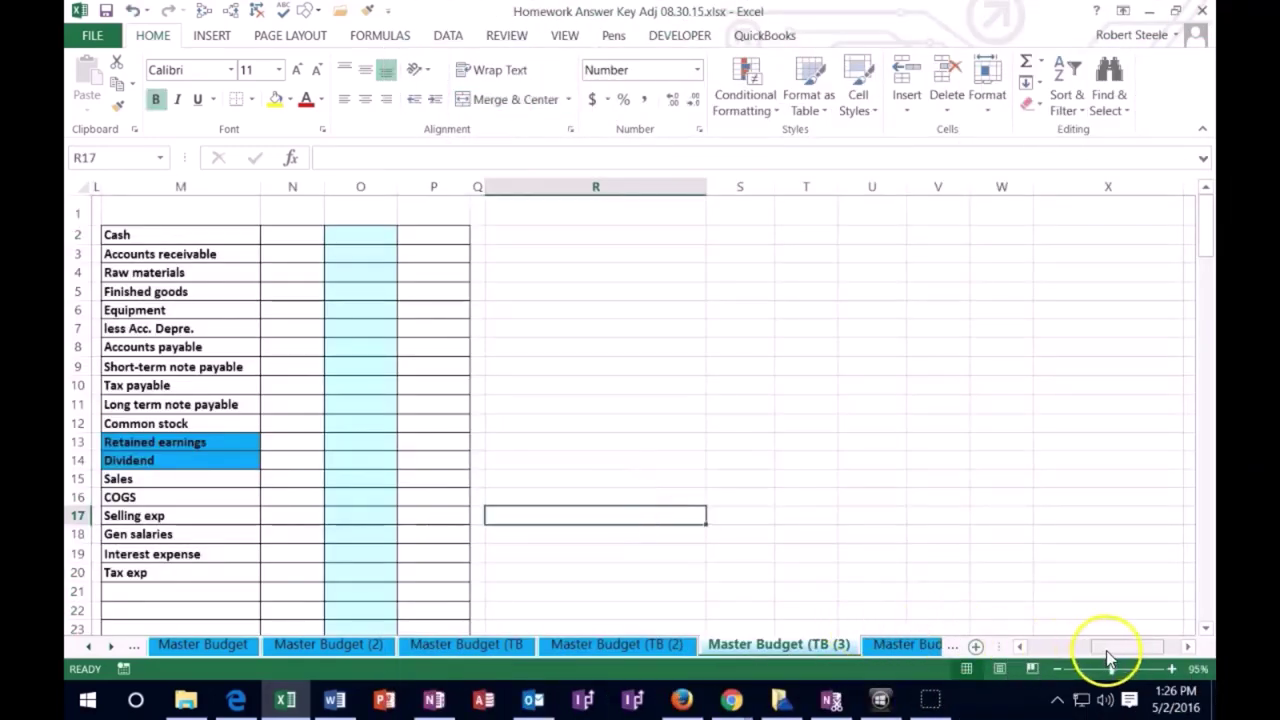
pyautogui.moveTo(1076, 651); pyautogui.dragTo(1050, 650)
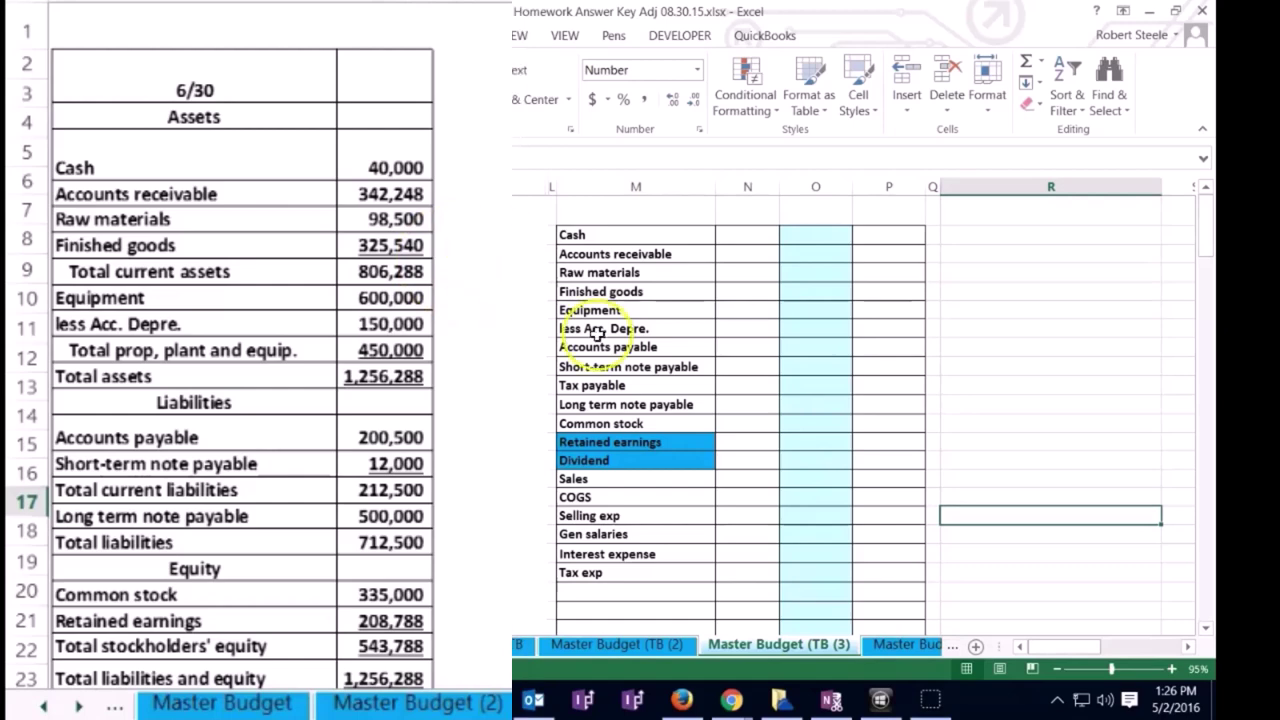
# Enter the 6/30 opening balances in column N: 40,000 for Cash and 342,248 for Accounts receivable
pyautogui.click(750, 236)
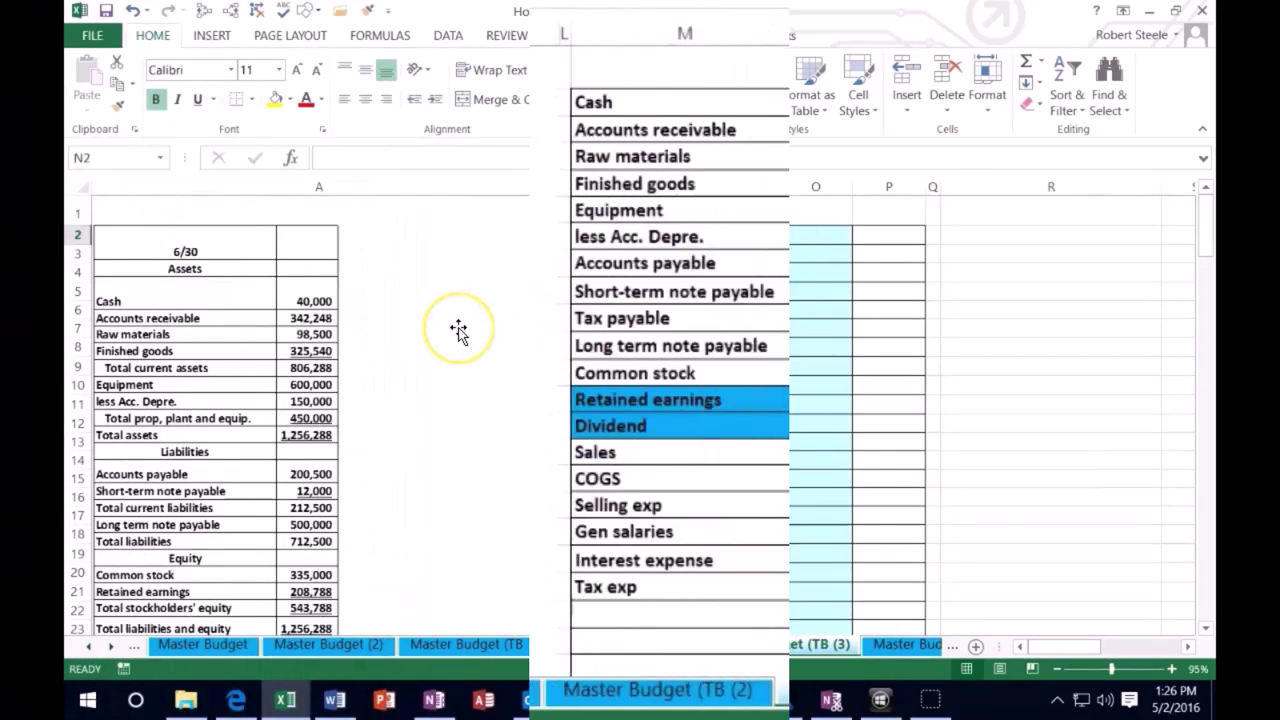
pyautogui.write('40,')
pyautogui.write('0000')
pyautogui.press('Return')
pyautogui.write('342248')
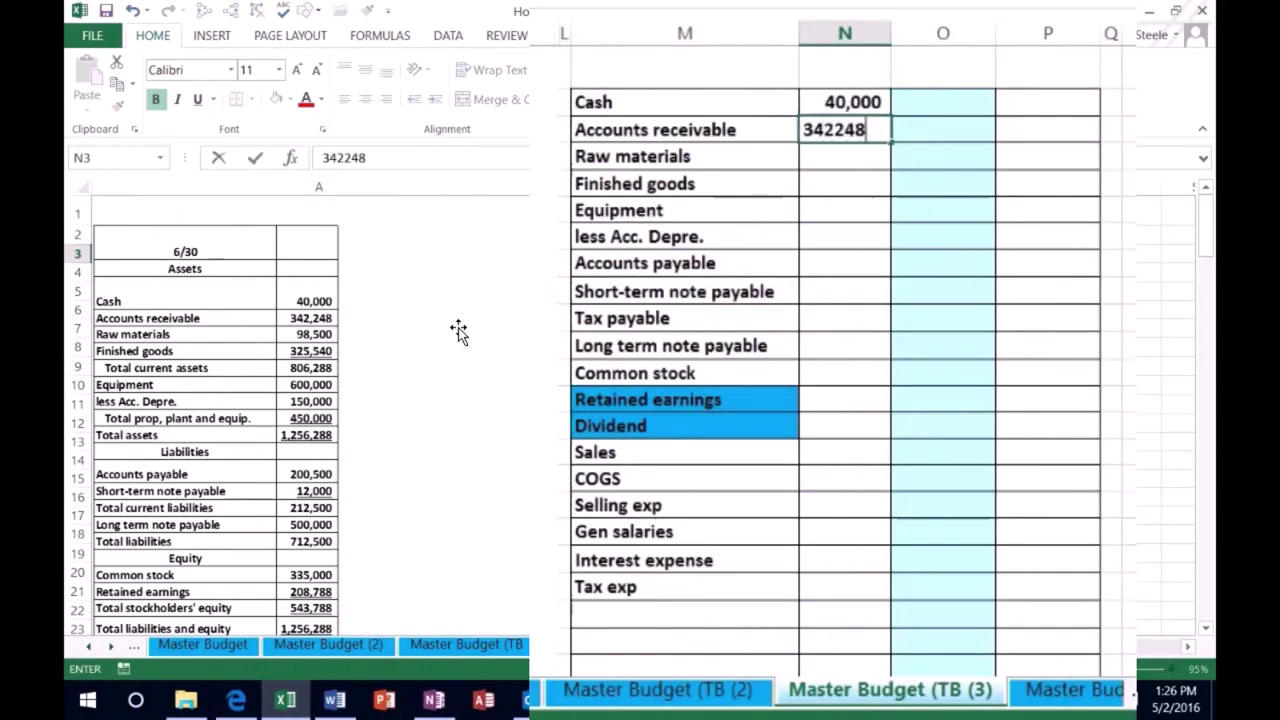
pyautogui.press('Return')
# Enter 98,500 for Raw materials and 325,540 for Finished goods, then check the sum of the current asset balances
pyautogui.write('98')
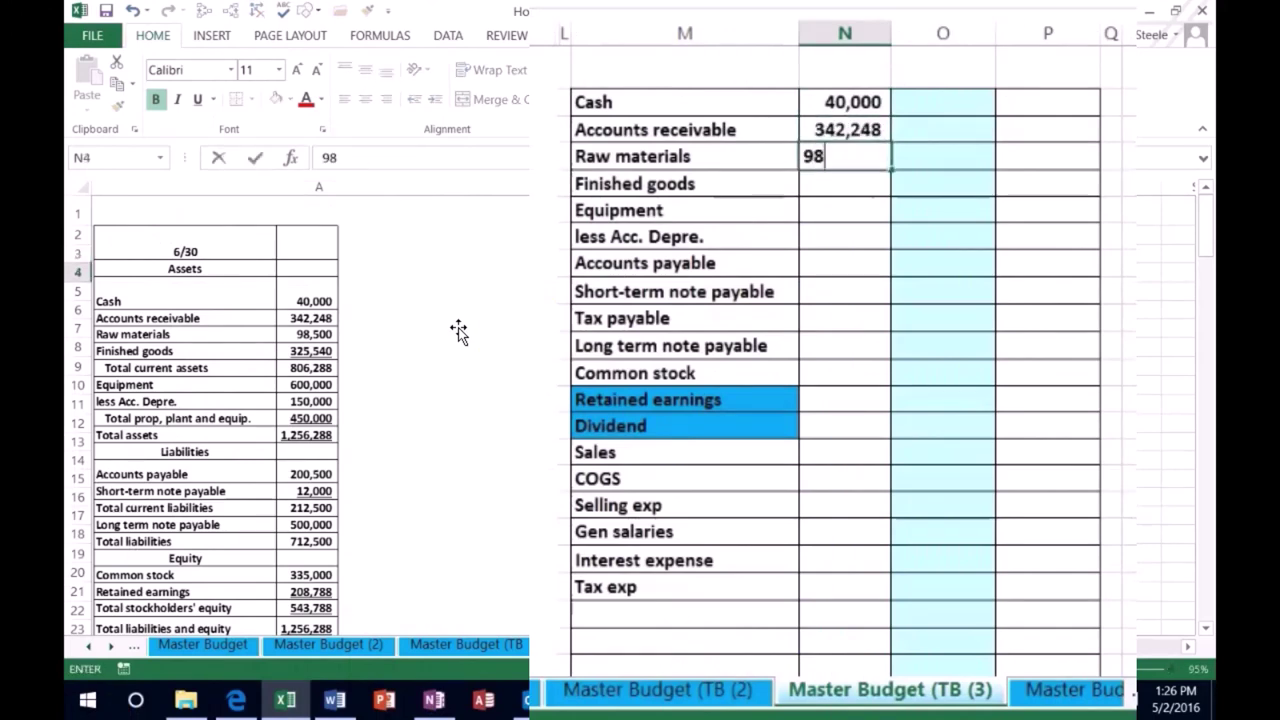
pyautogui.write(',500')
pyautogui.press('Return')
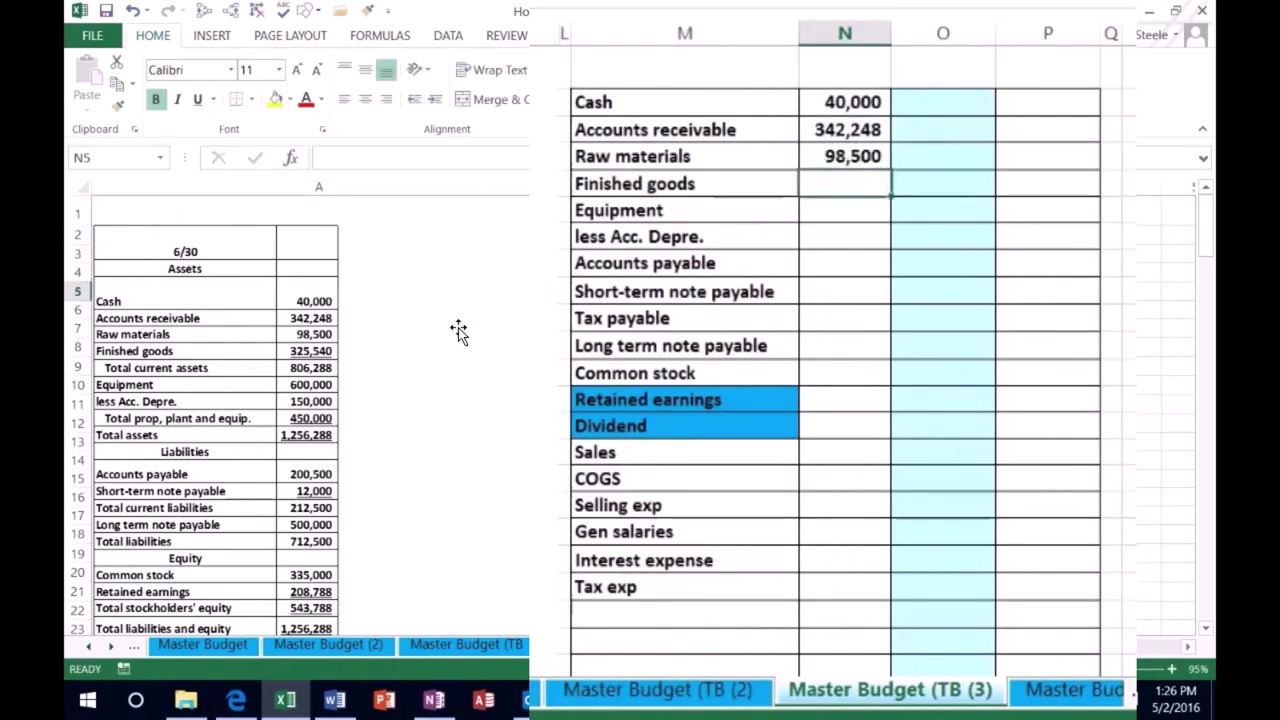
pyautogui.write('325')
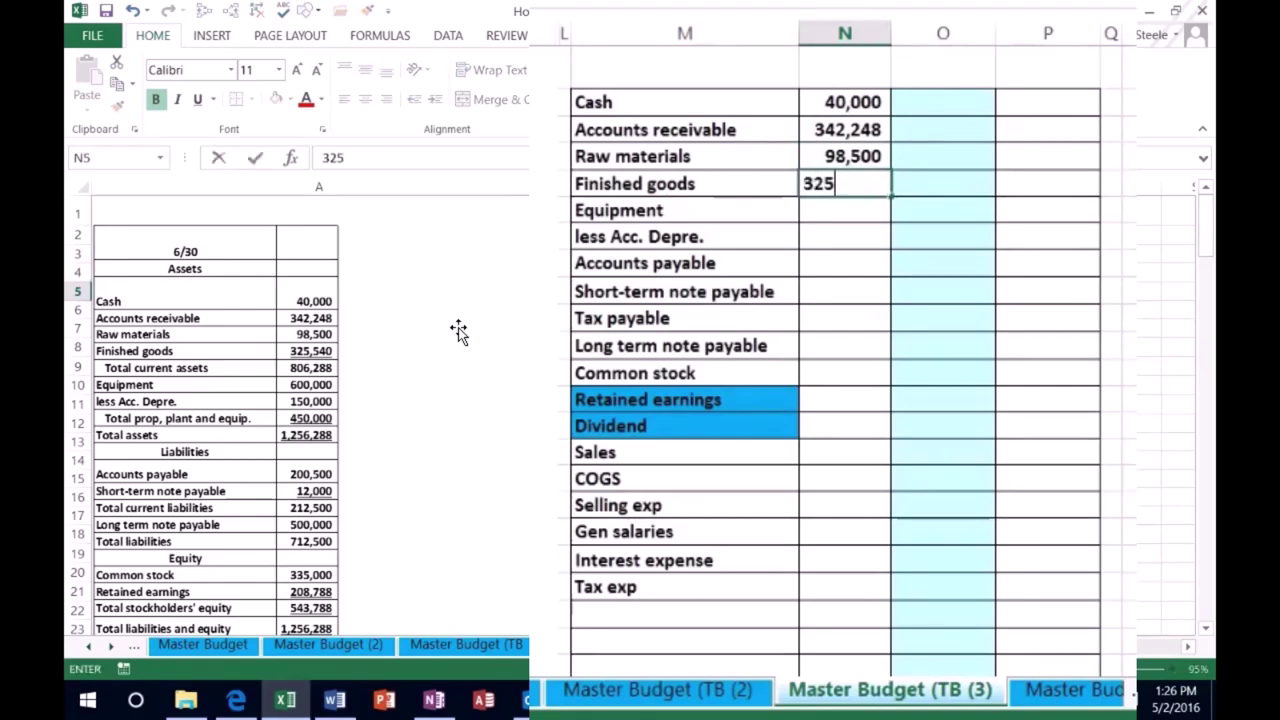
pyautogui.write(',540')
pyautogui.press('Return')
pyautogui.moveTo(830, 104); pyautogui.dragTo(832, 177)
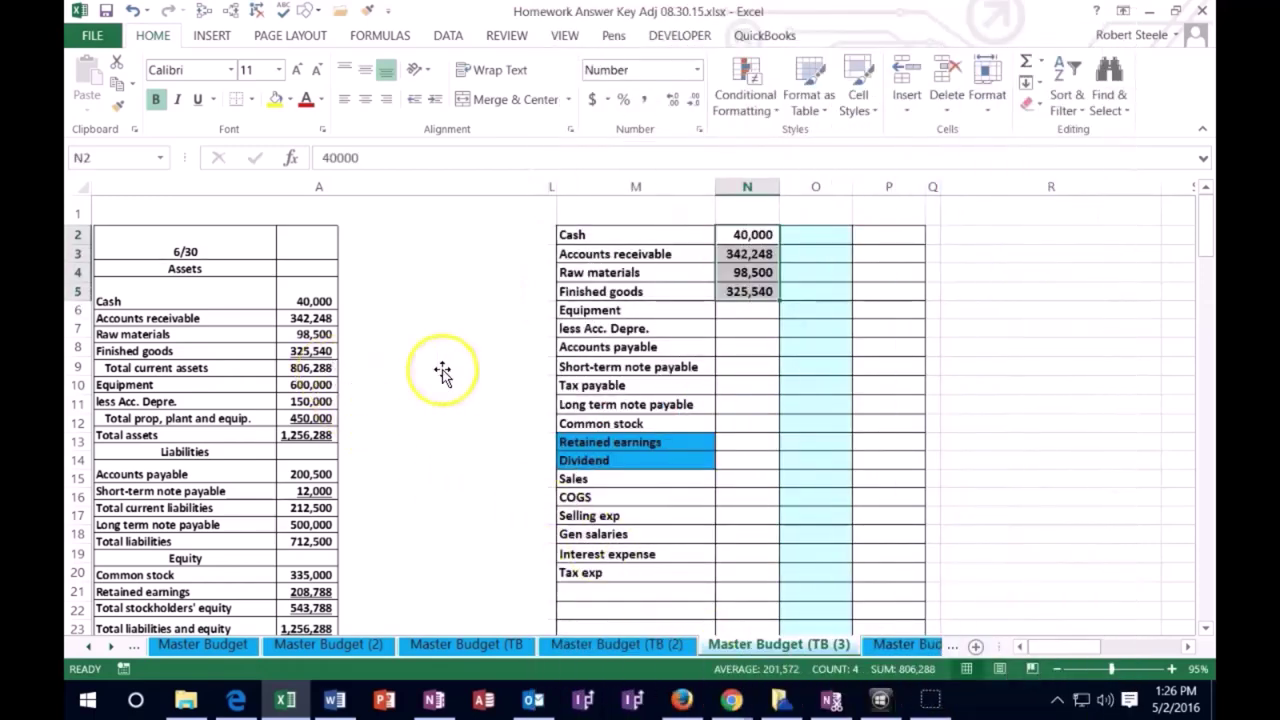
# Enter 600,000 for Equipment and -150000 for accumulated depreciation in column N, then check the sum of all asset balances
pyautogui.click(757, 312)
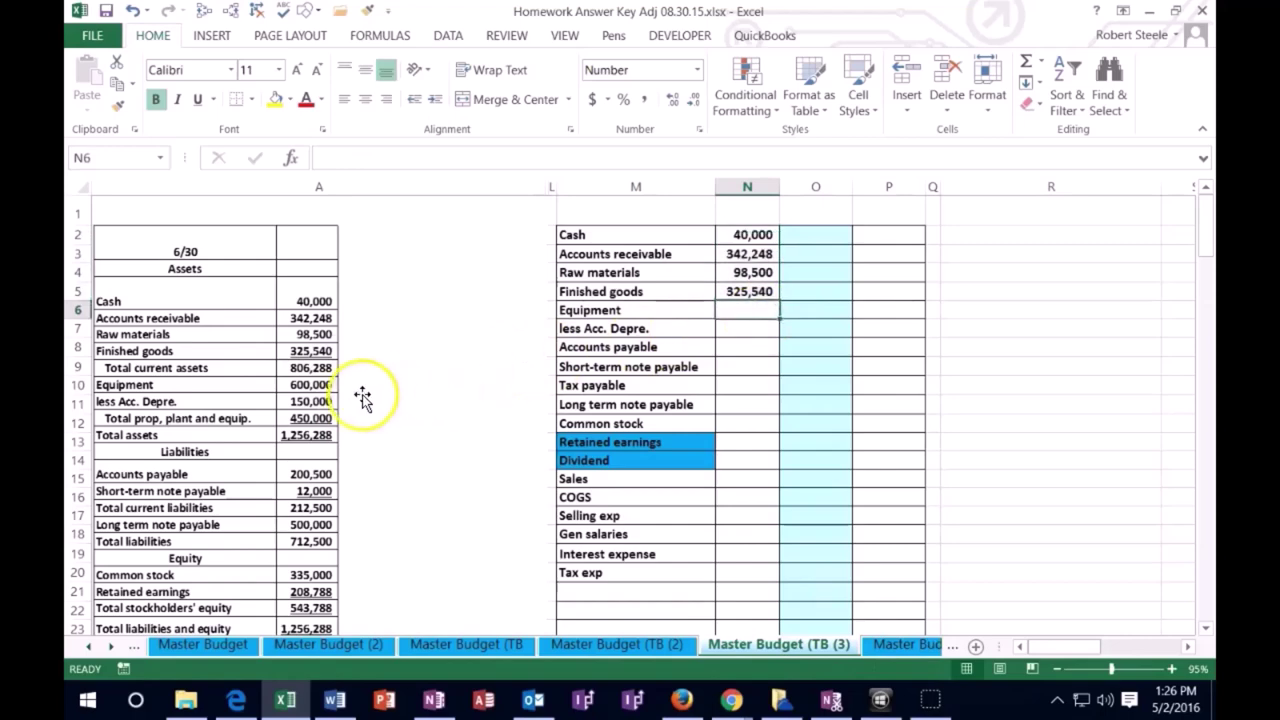
pyautogui.write('60')
pyautogui.write('0,000')
pyautogui.press('Return')
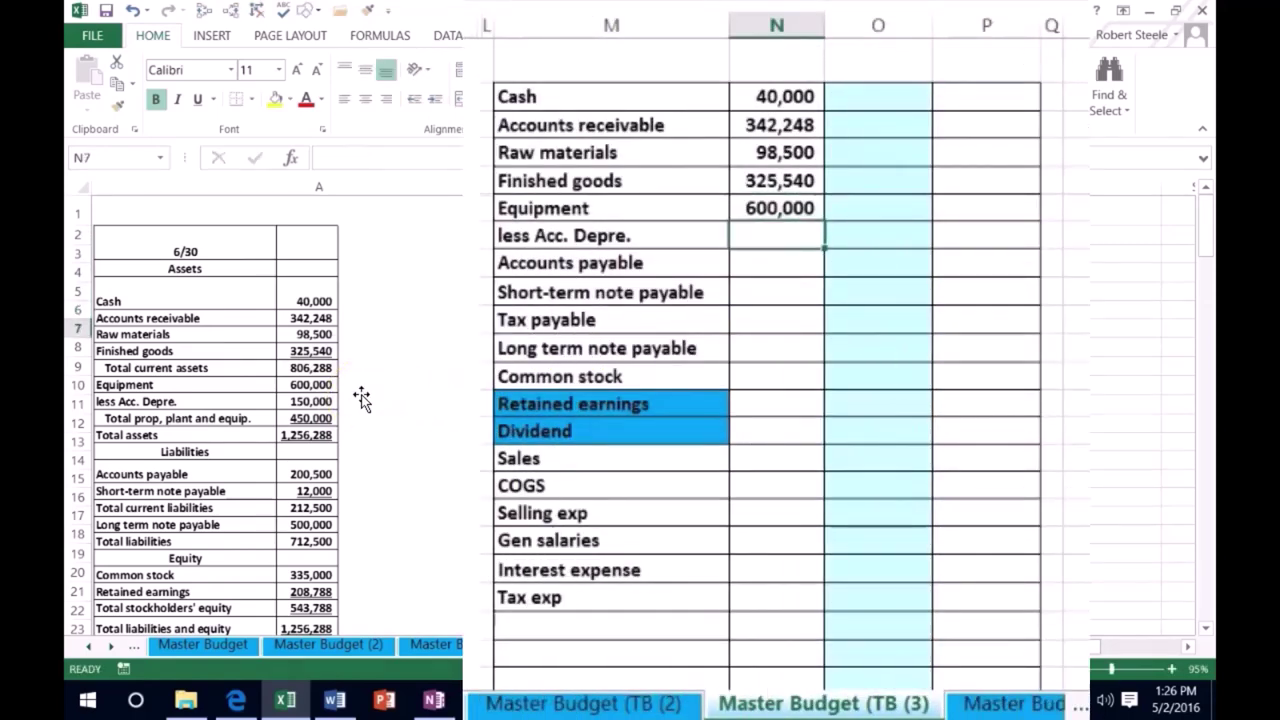
pyautogui.write('-150000')
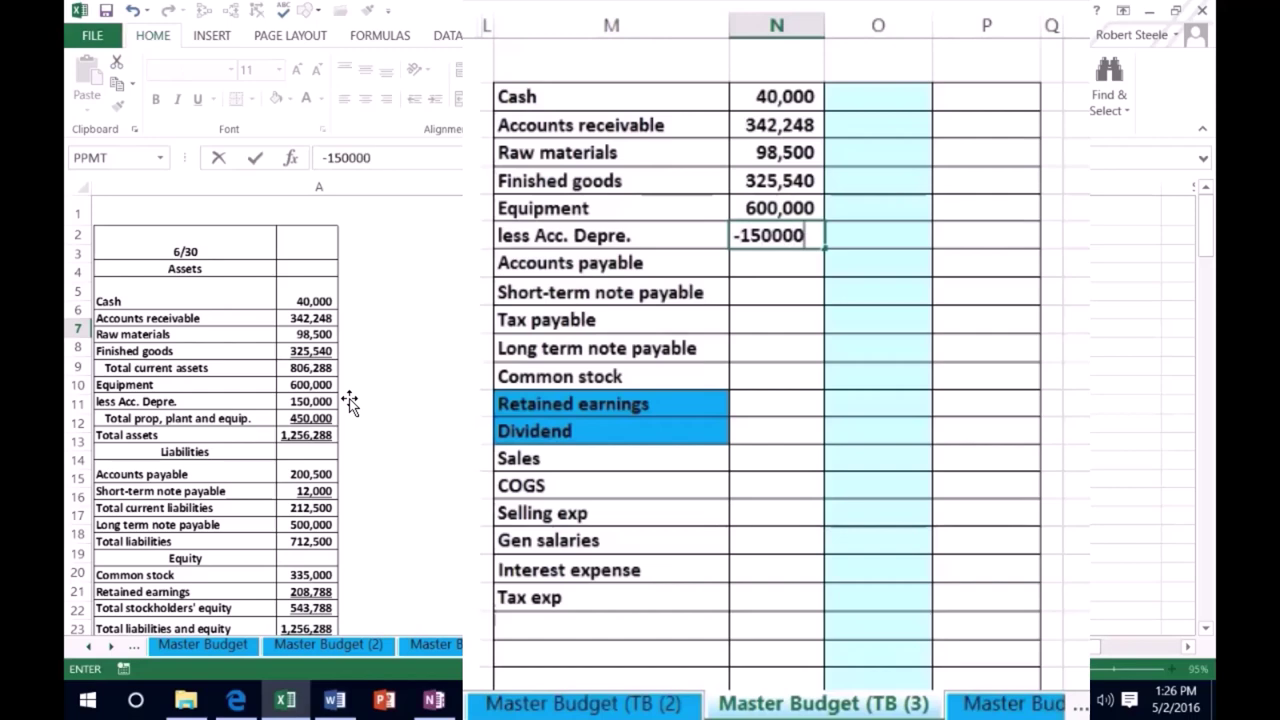
pyautogui.press('Return')
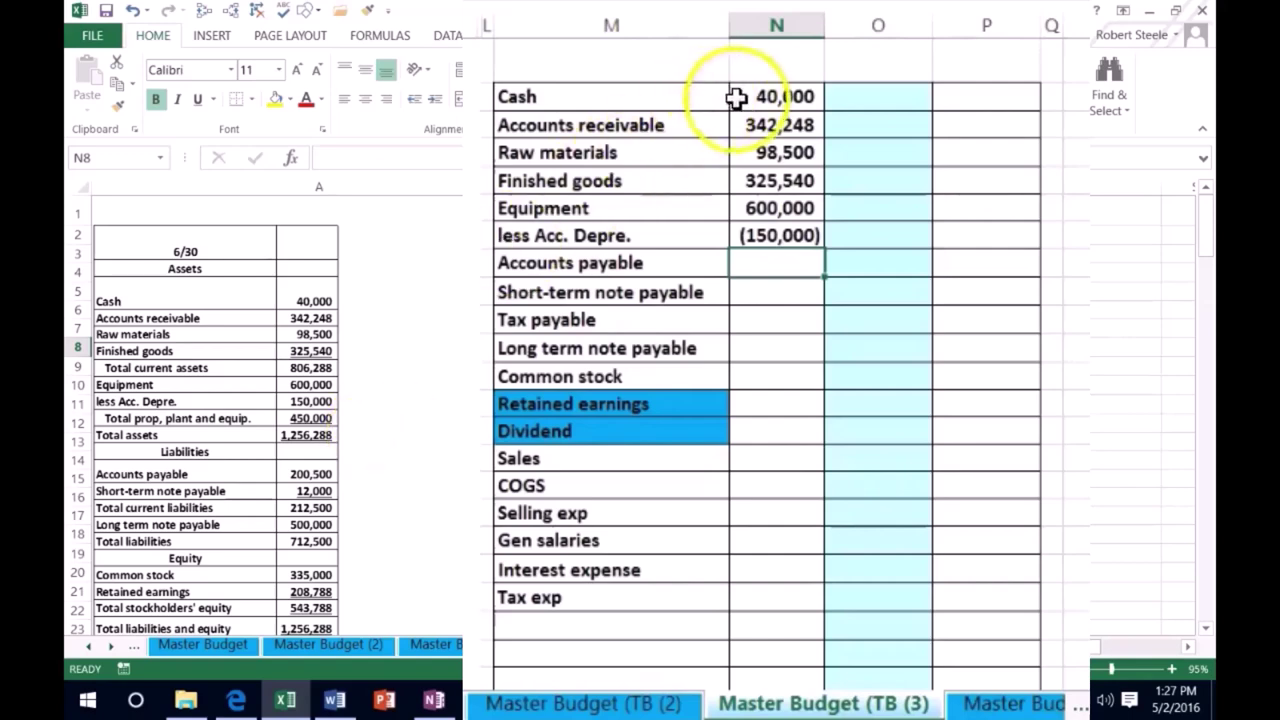
pyautogui.moveTo(757, 95); pyautogui.dragTo(782, 238)
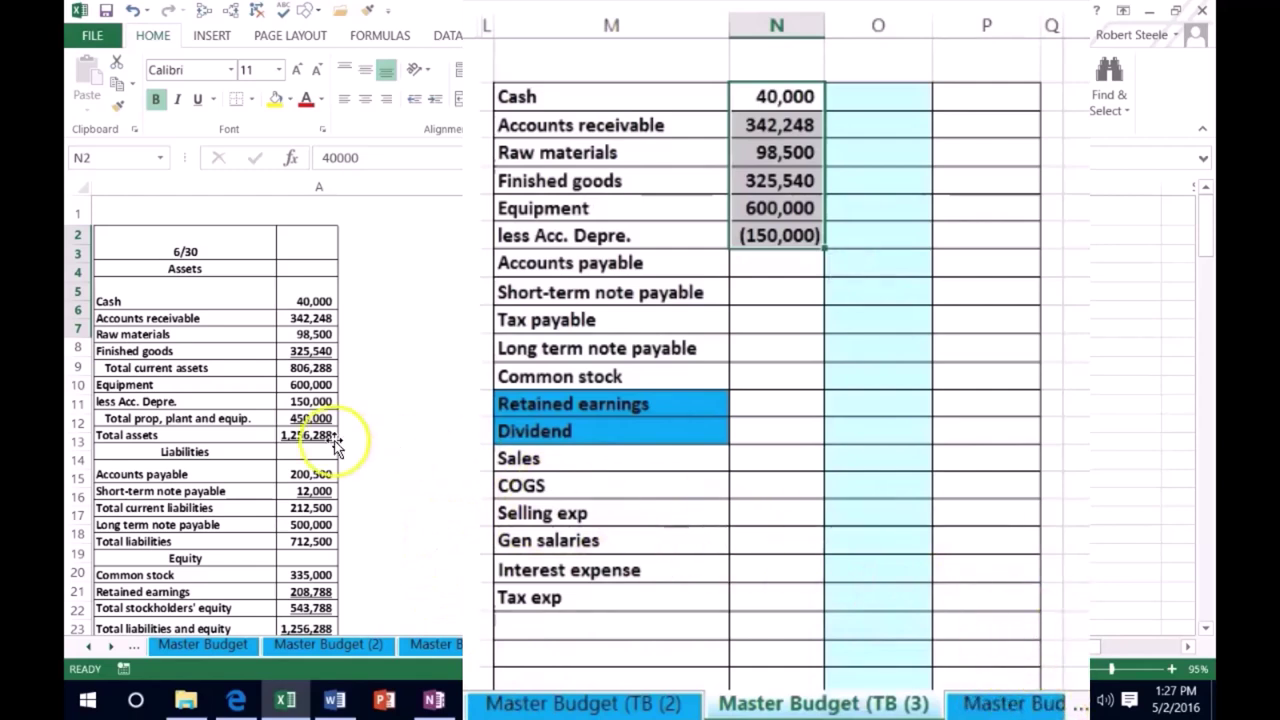
# Enter -200500 for Accounts payable and -12000 for Short-term note payable in column N, then check the sum of both
pyautogui.scroll(-1, 378, 456)
pyautogui.click(750, 281)
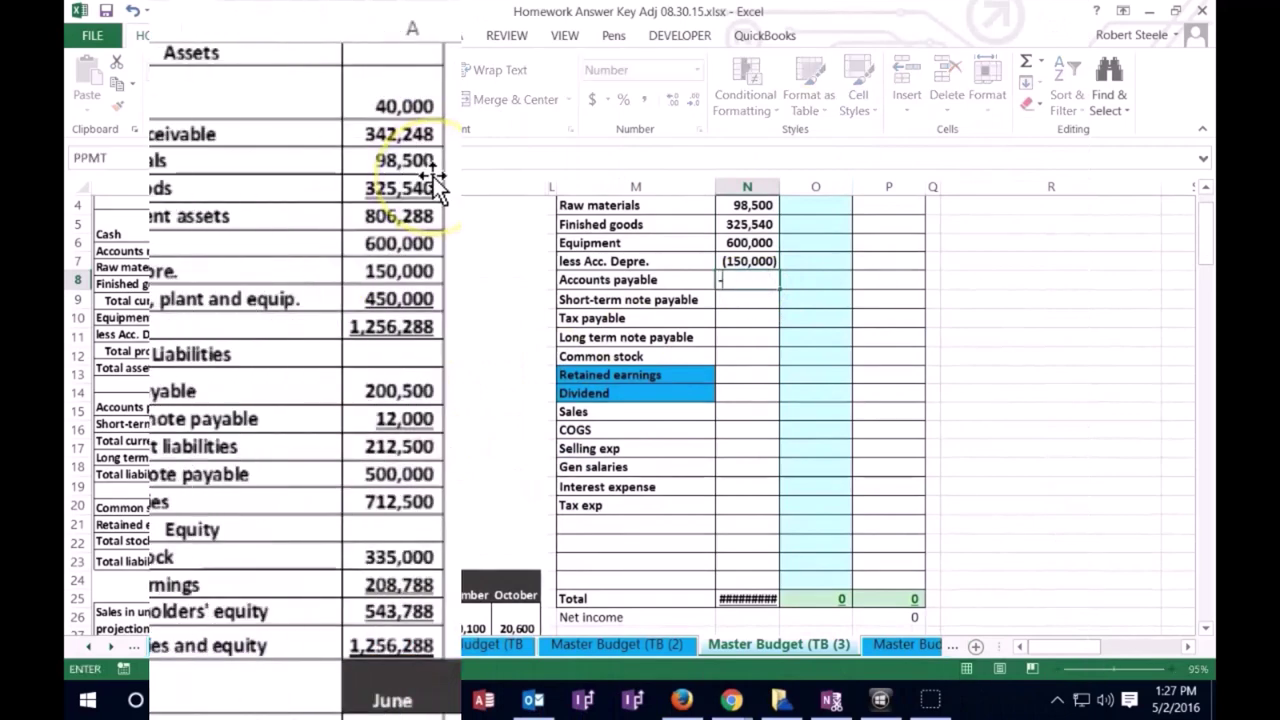
pyautogui.write('-')
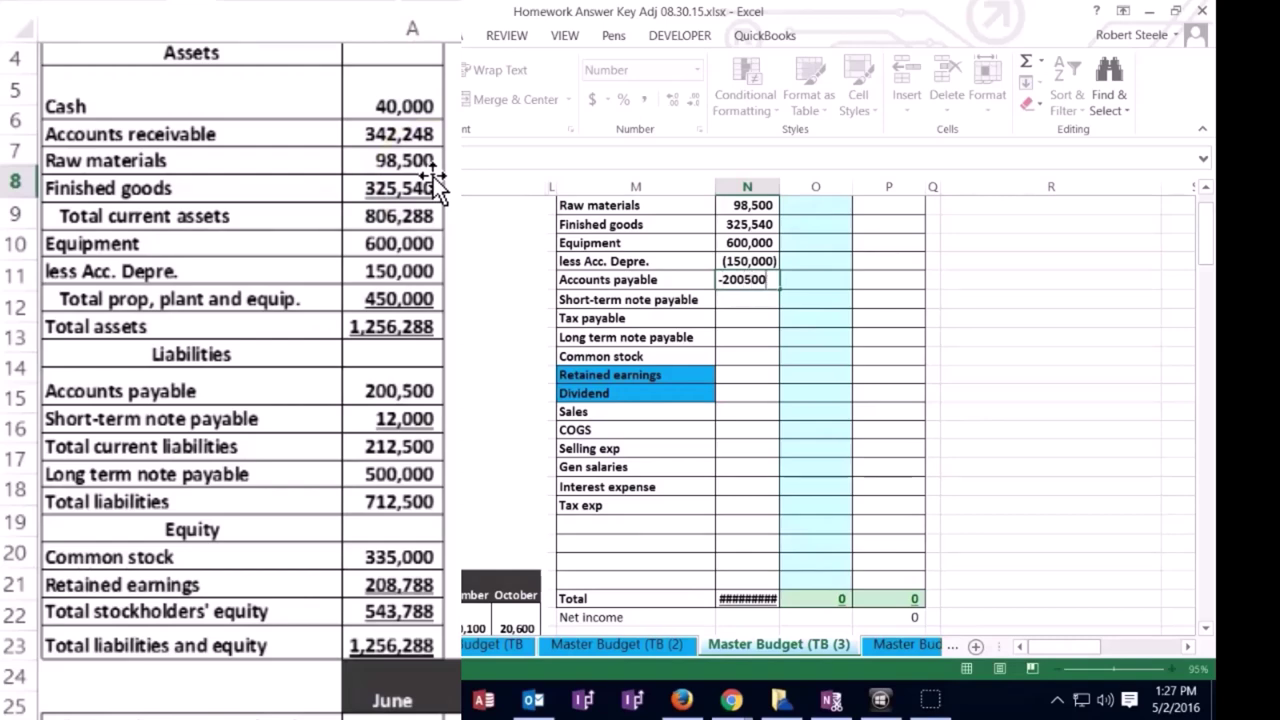
pyautogui.press('Return')
pyautogui.moveTo(458, 372); pyautogui.dragTo(458, 482)
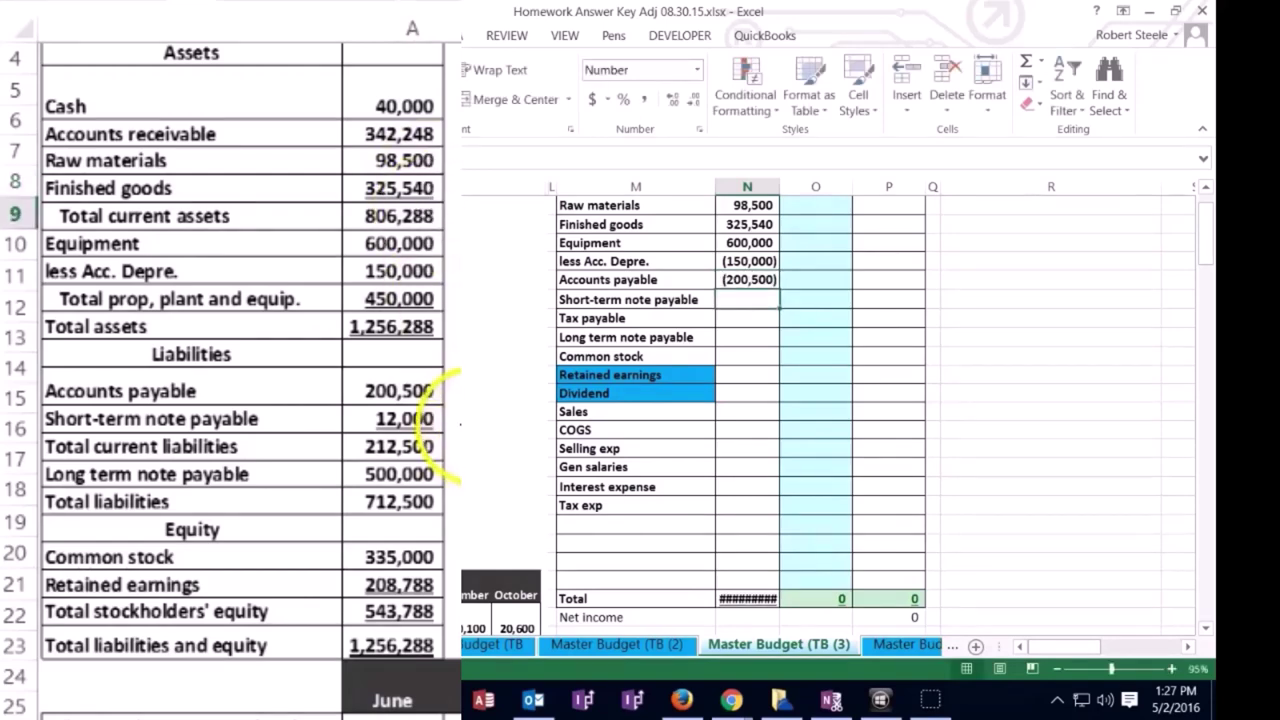
pyautogui.write('-12')
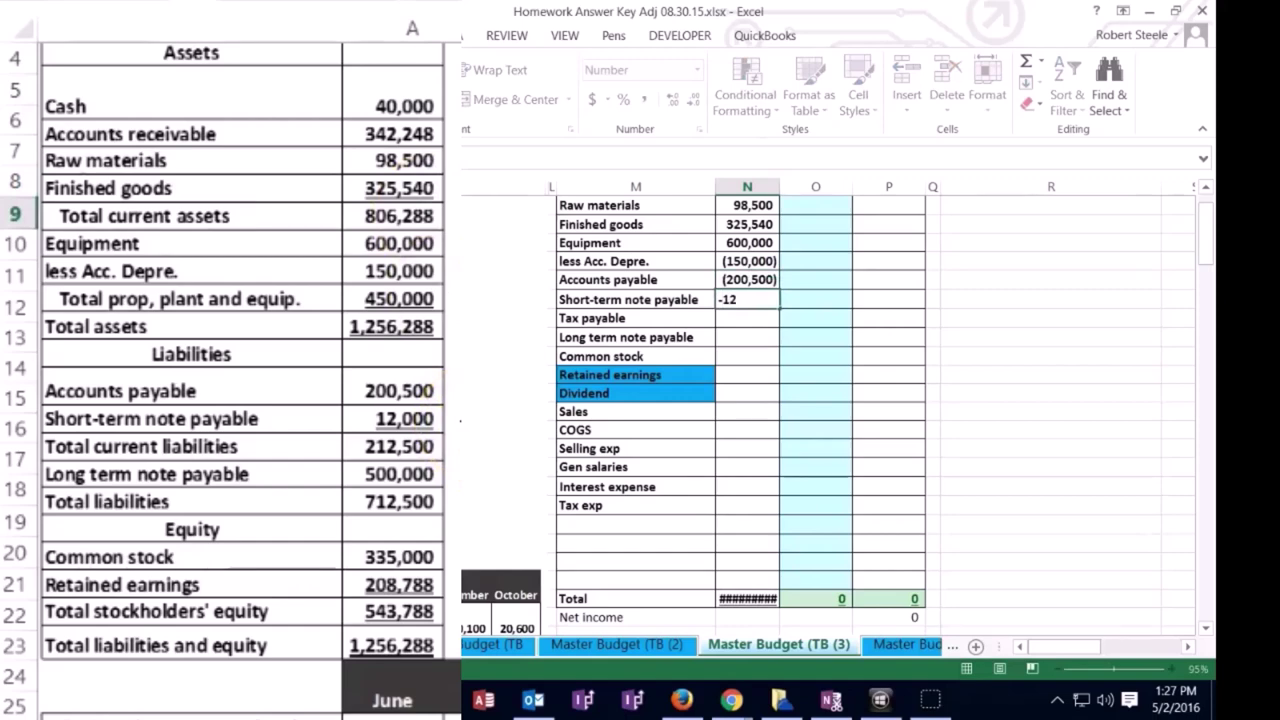
pyautogui.write('000')
pyautogui.press('Return')
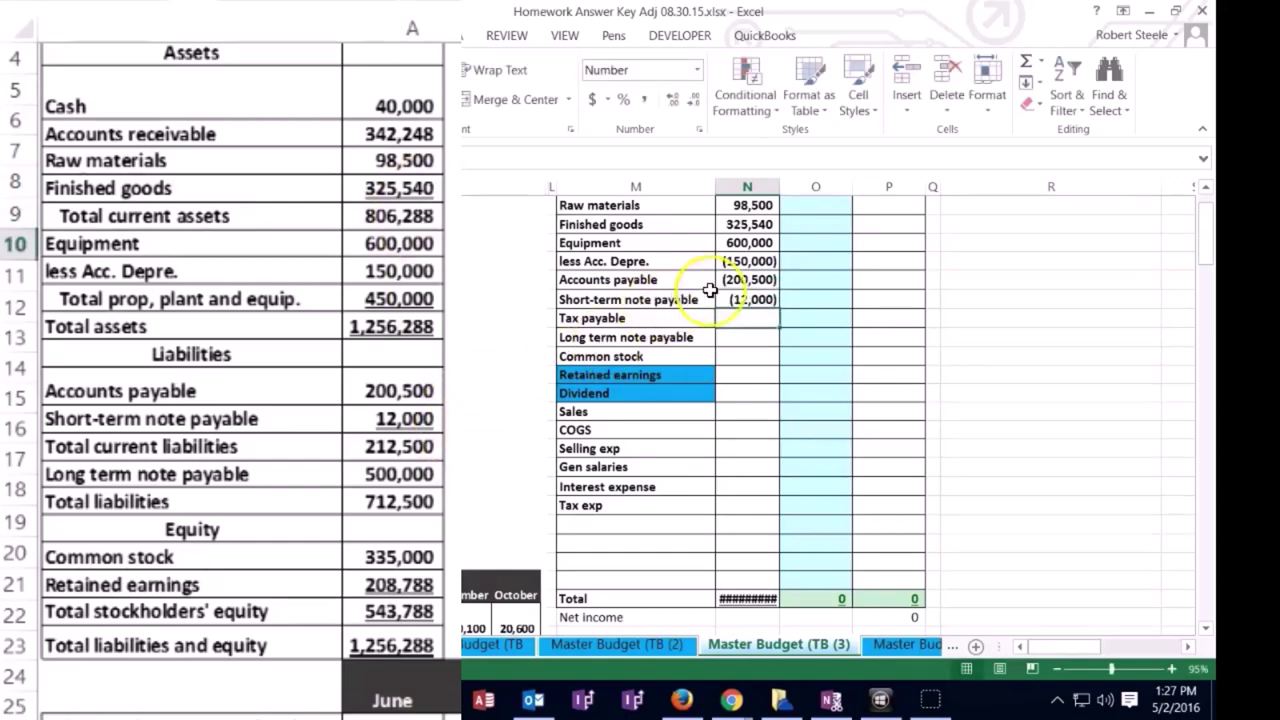
pyautogui.moveTo(748, 280); pyautogui.dragTo(740, 296)
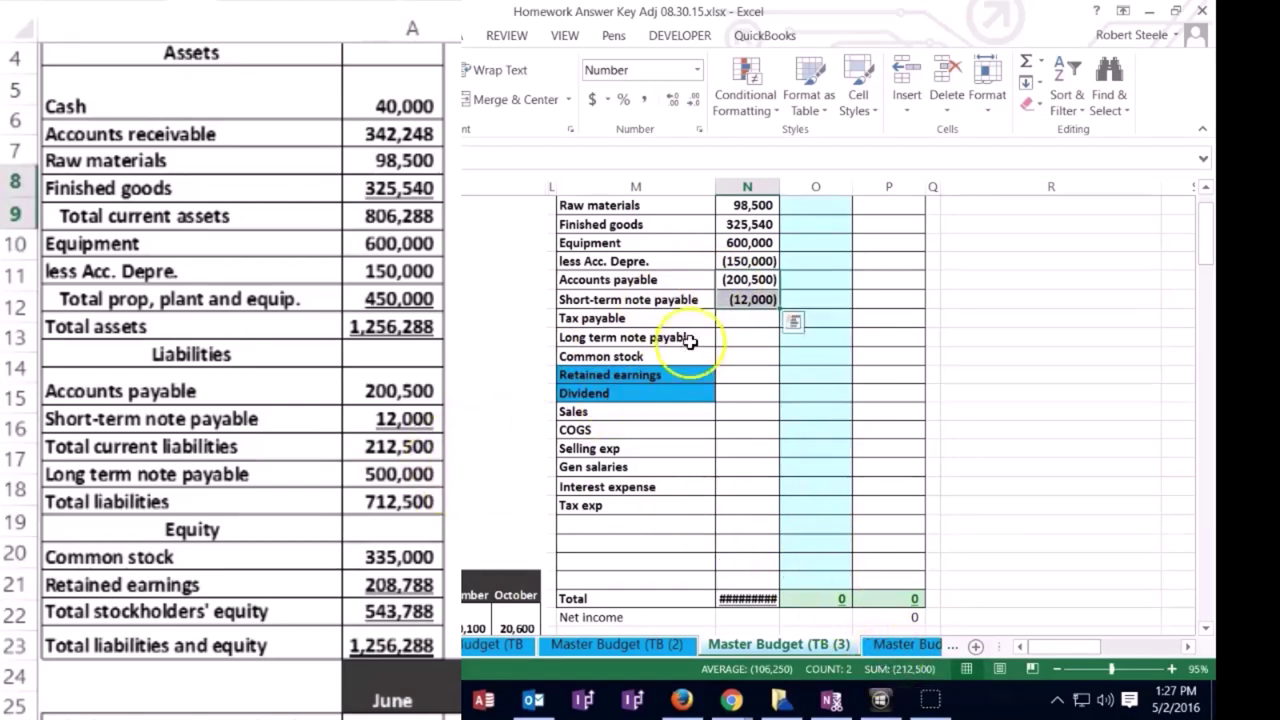
# Enter -500000 in column N of the Tax payable row and check the sum of the liability balances
pyautogui.click(747, 318)
pyautogui.write('-')
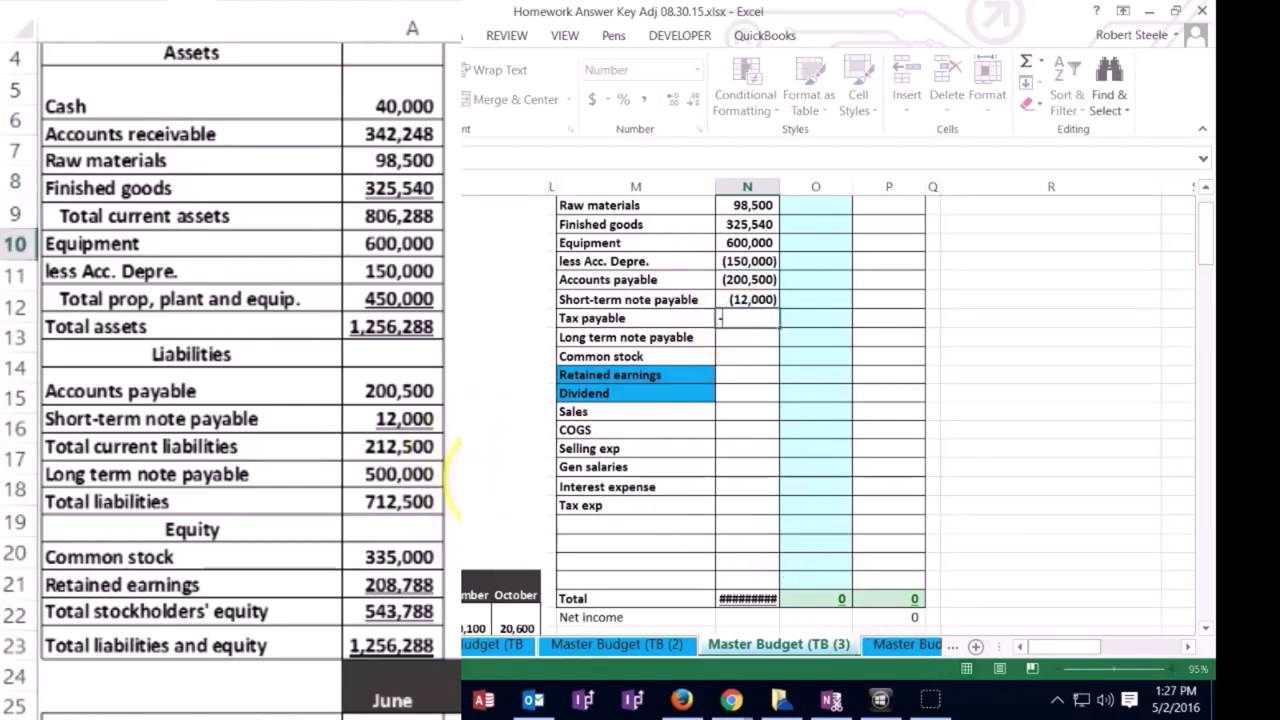
pyautogui.write('500000')
pyautogui.press('Return')
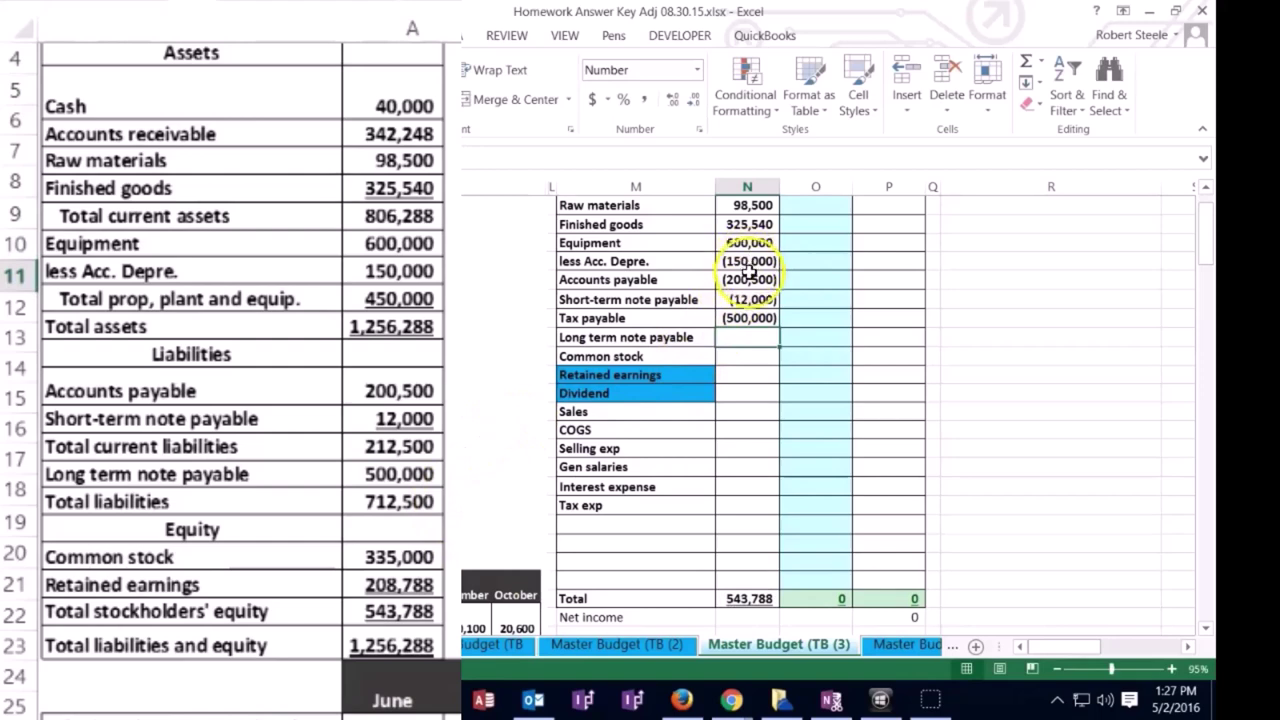
pyautogui.moveTo(748, 276); pyautogui.dragTo(746, 318)
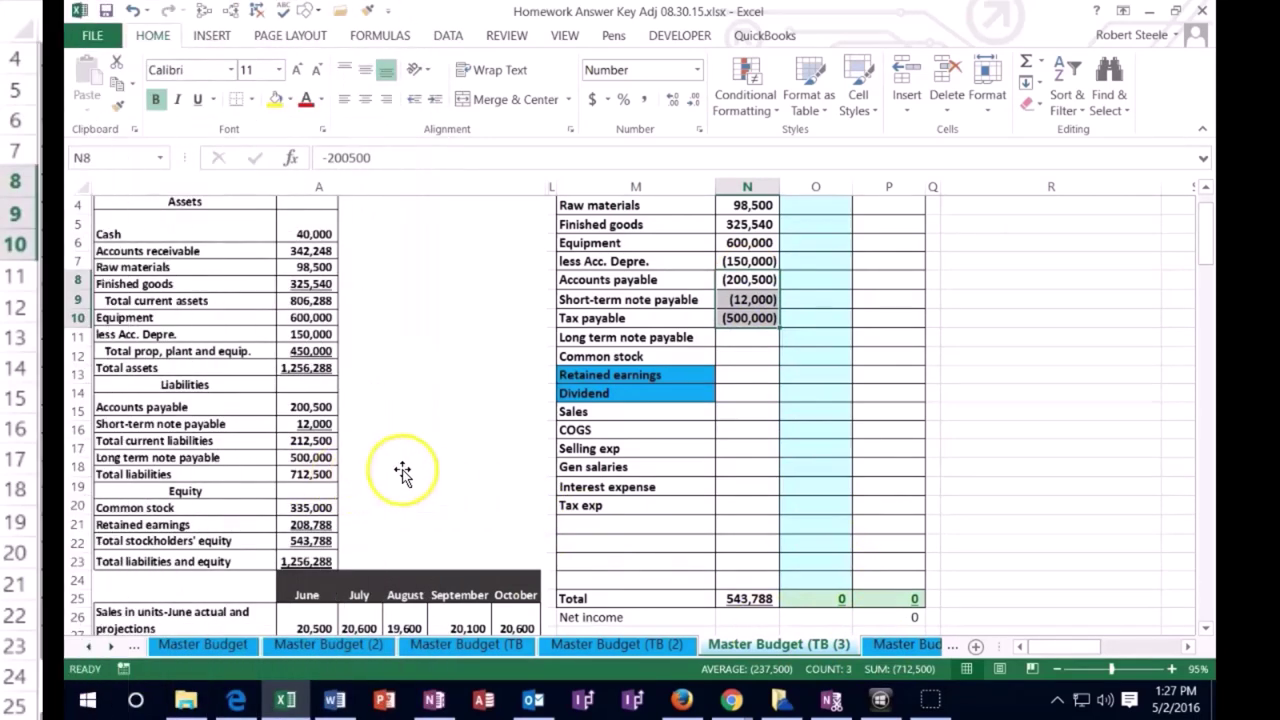
# Enter -500000 for Long term note payable in column N and clear the misplaced amount from the Tax payable row
pyautogui.click(748, 338)
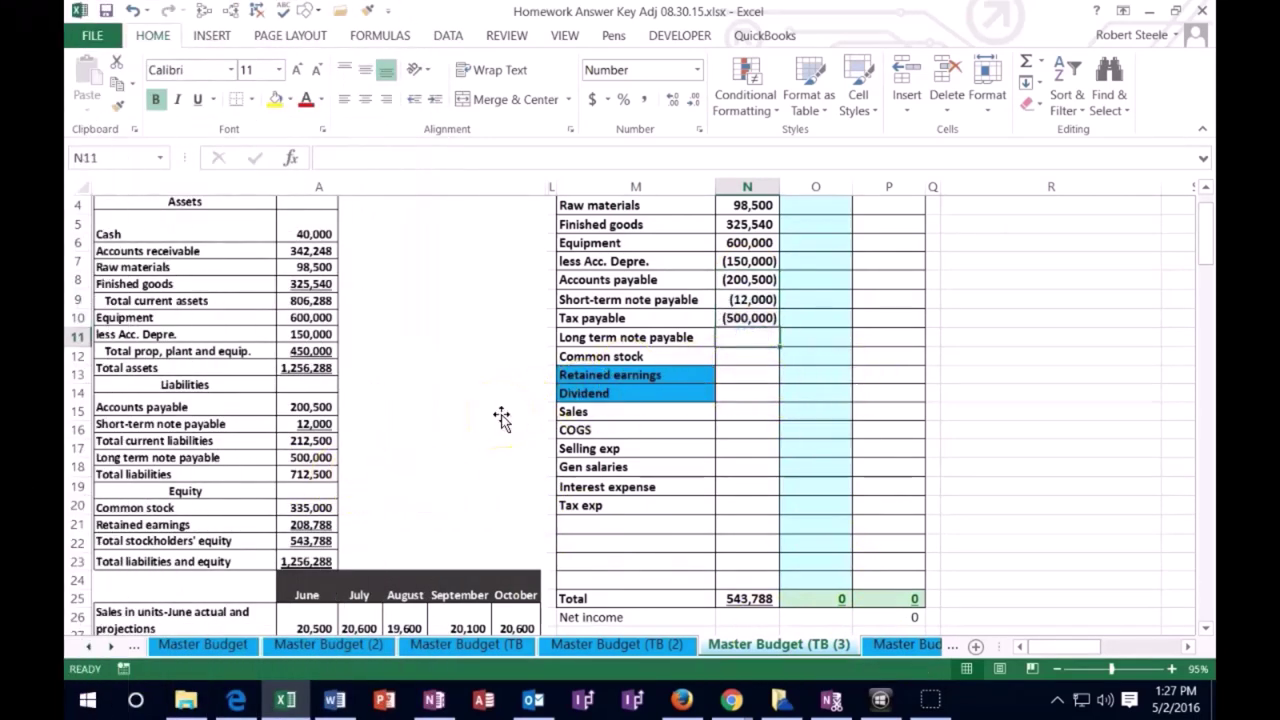
pyautogui.click(746, 318)
pyautogui.click(734, 339)
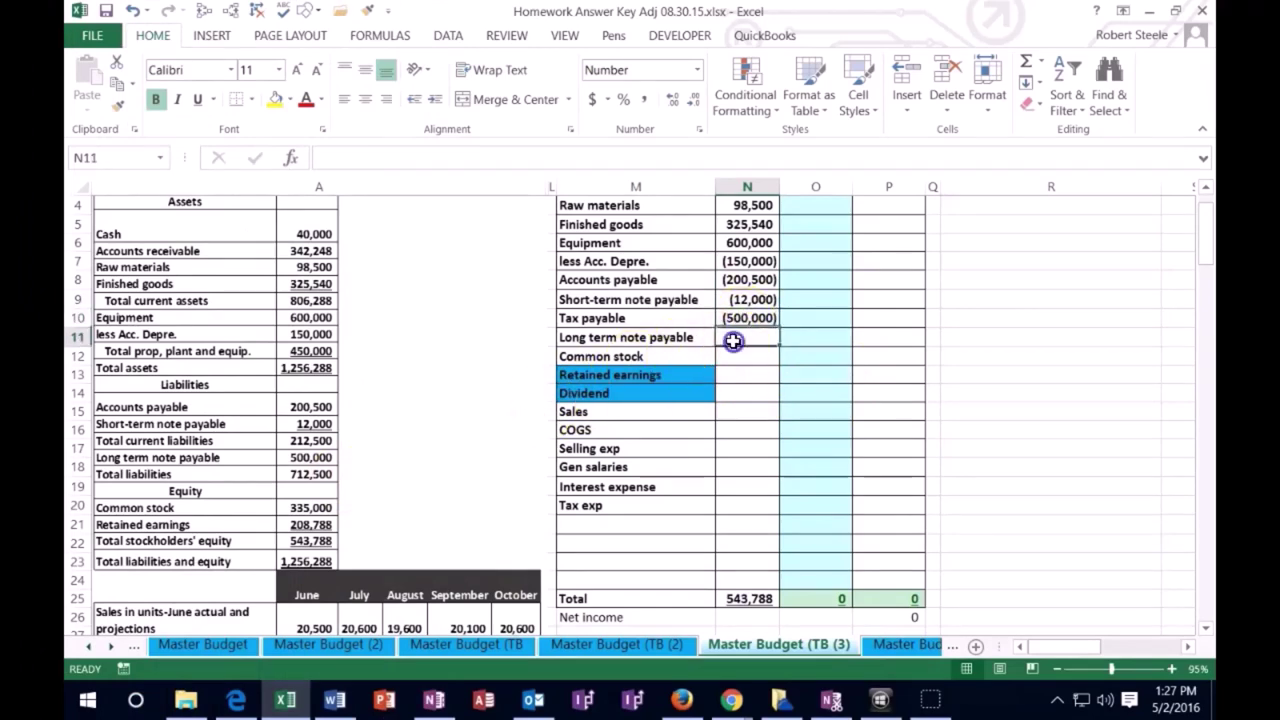
pyautogui.write('-500000')
pyautogui.press('Return')
pyautogui.press('Up')
pyautogui.press('Up')
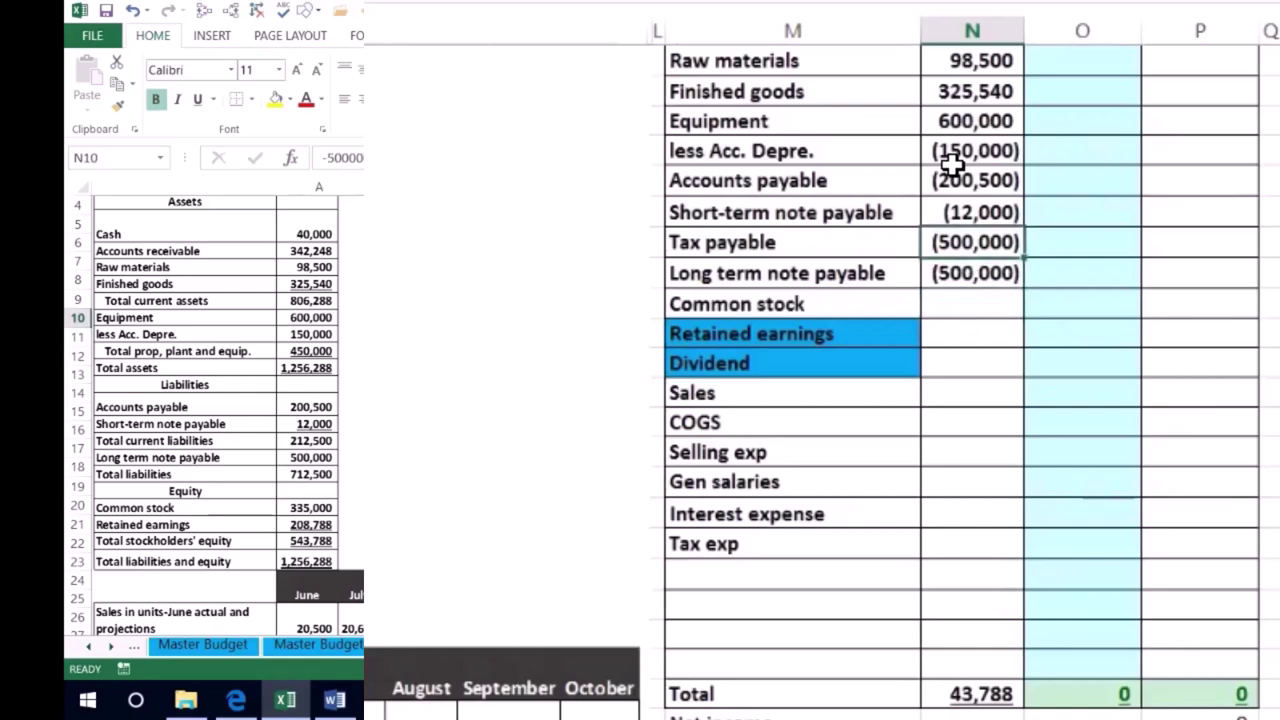
pyautogui.press('Delete')
pyautogui.press('Down')
pyautogui.press('Down')
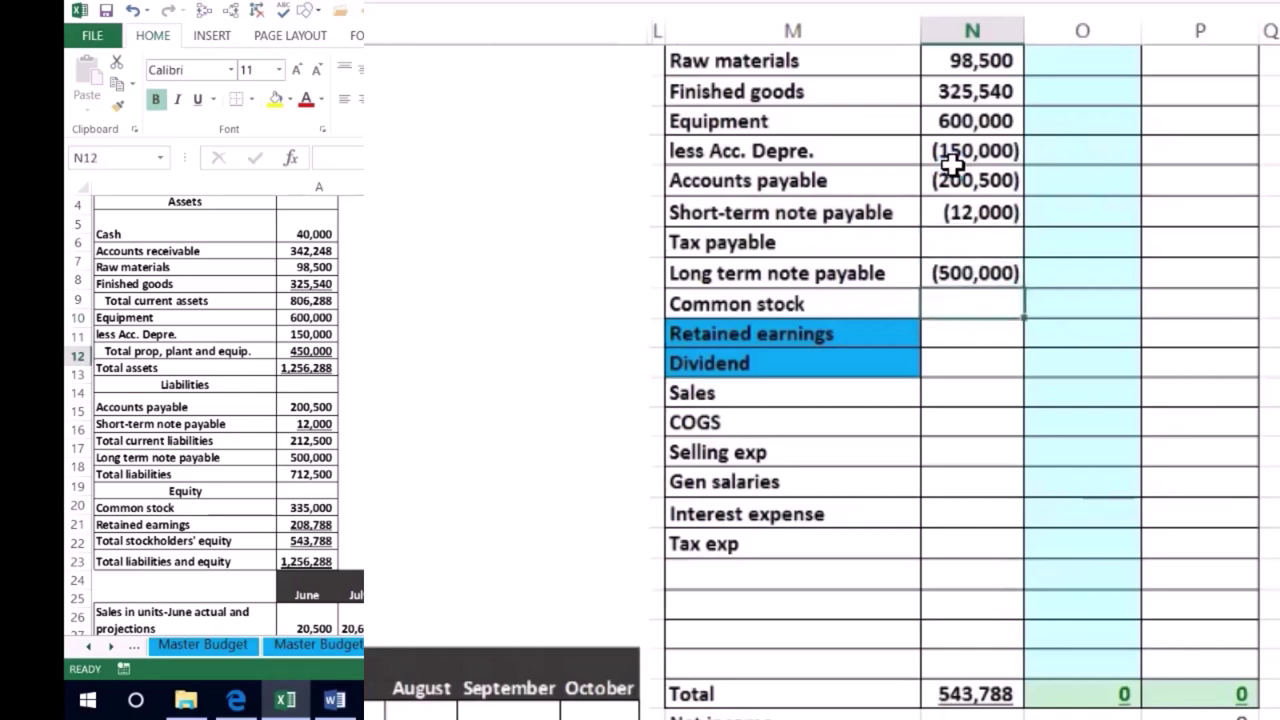
# Fill the Common stock label cell with the standard light blue color, matching the Retained earnings and Dividend cells
pyautogui.click(823, 298)
pyautogui.rightClick(823, 298)
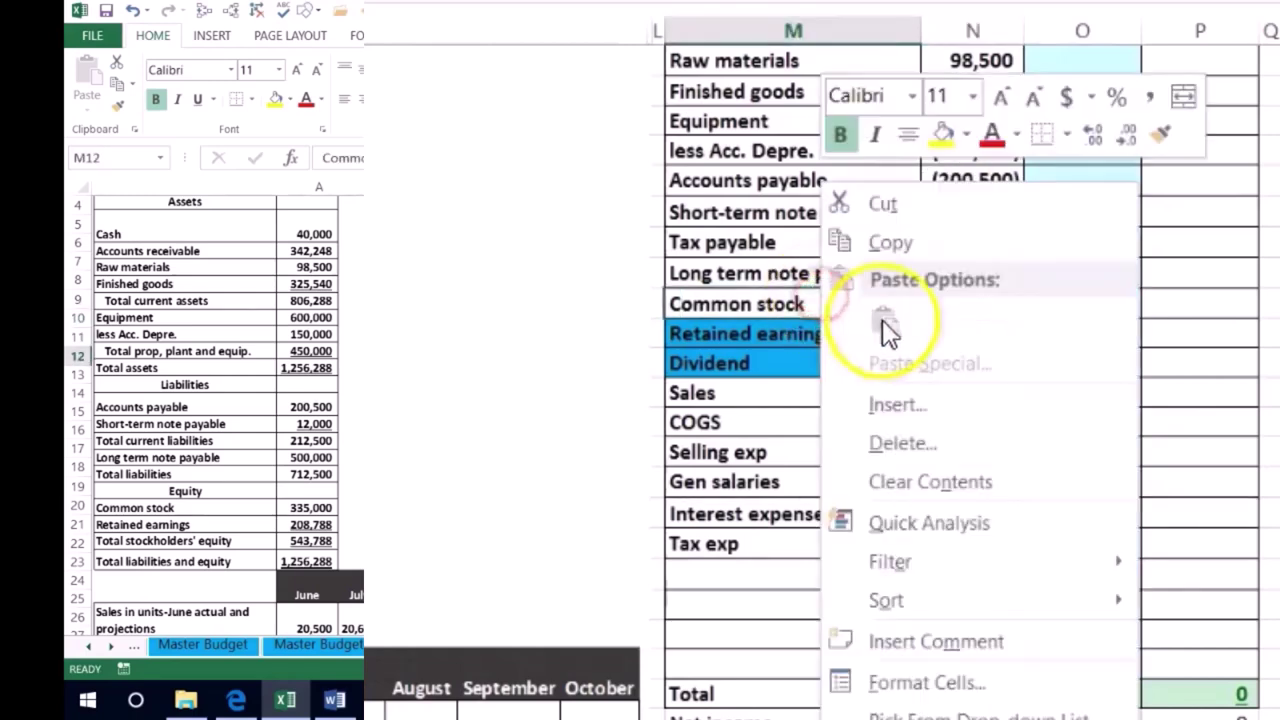
pyautogui.click(967, 145)
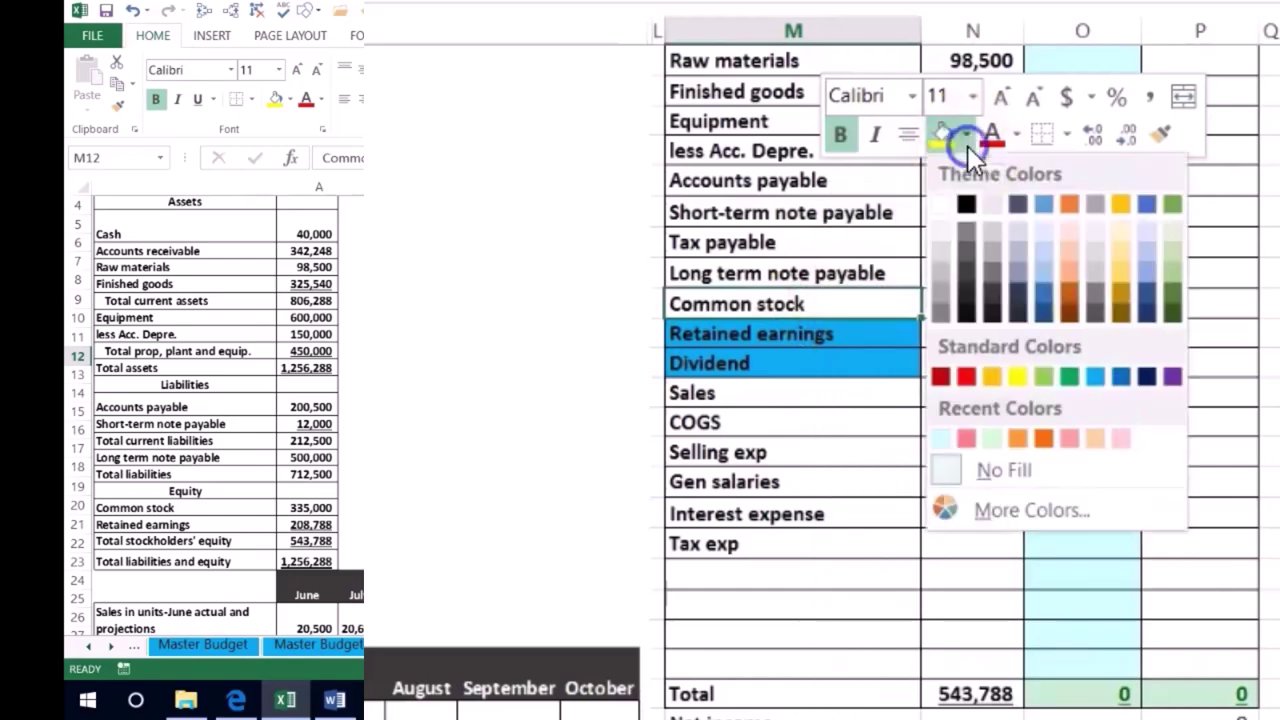
pyautogui.click(1091, 370)
# Enter -335000 for Common stock and -208788 for Retained earnings in column N
pyautogui.click(968, 303)
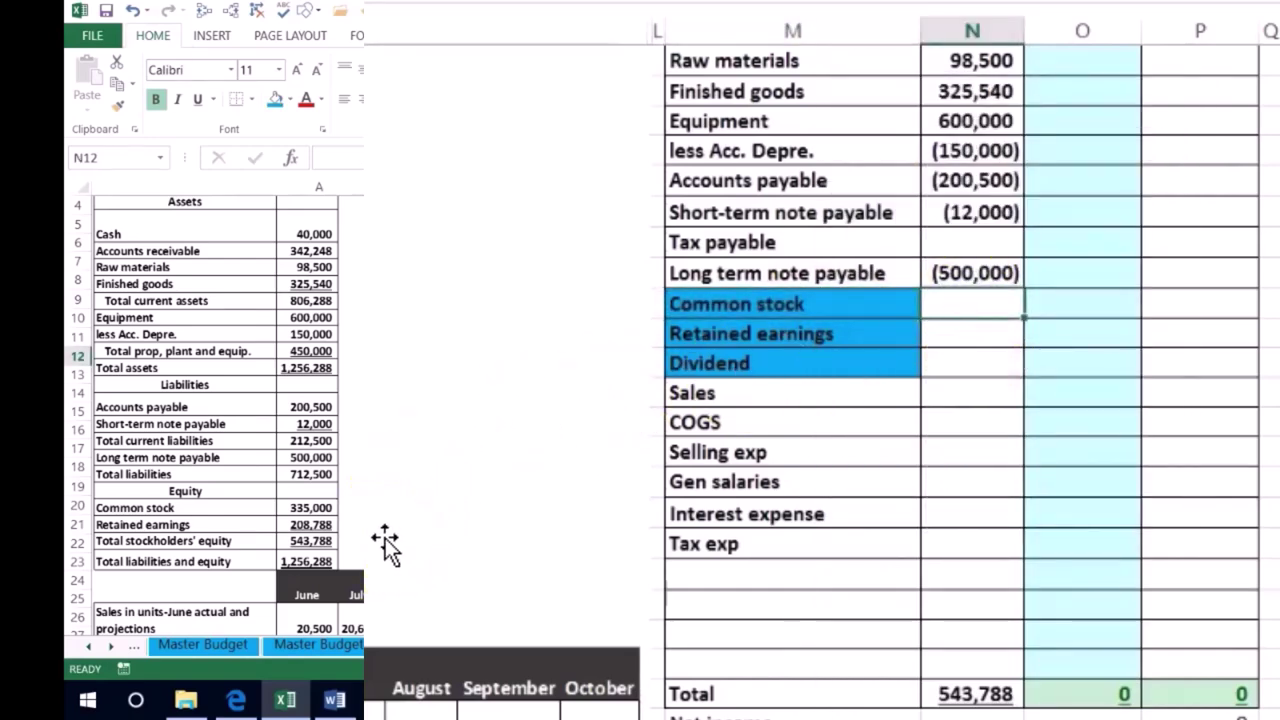
pyautogui.write('-33500')
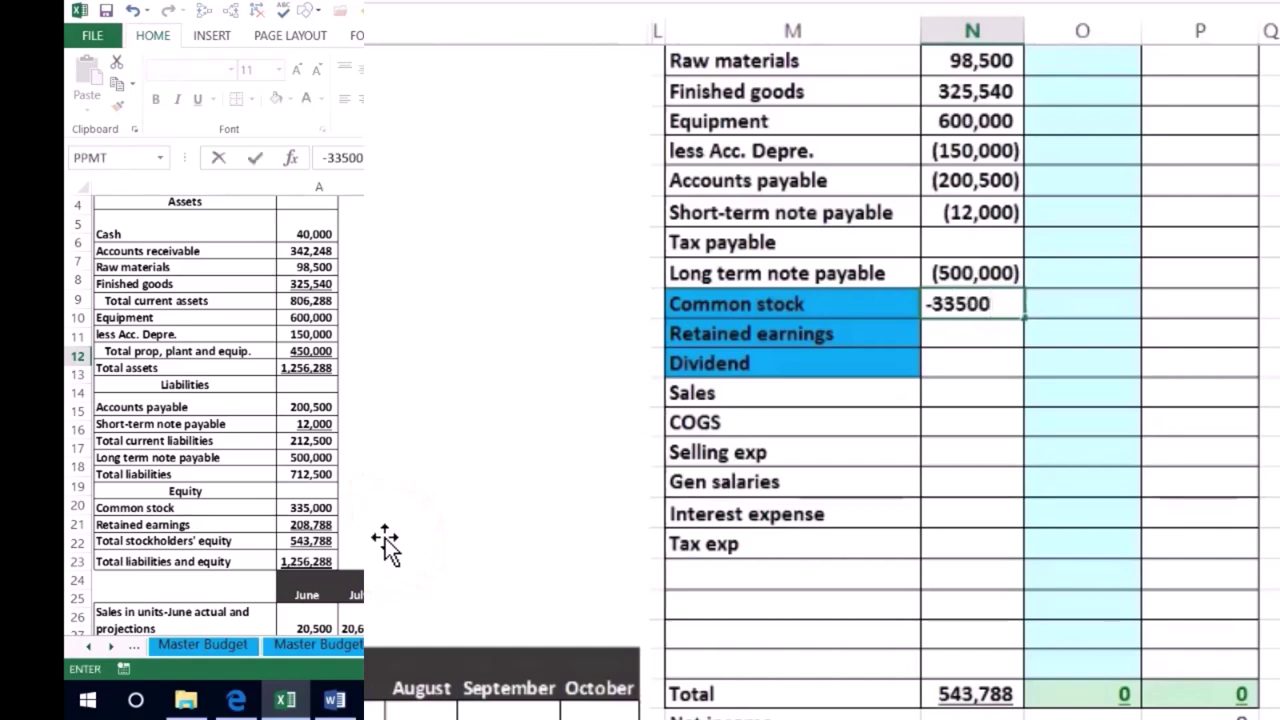
pyautogui.write('0')
pyautogui.press('Return')
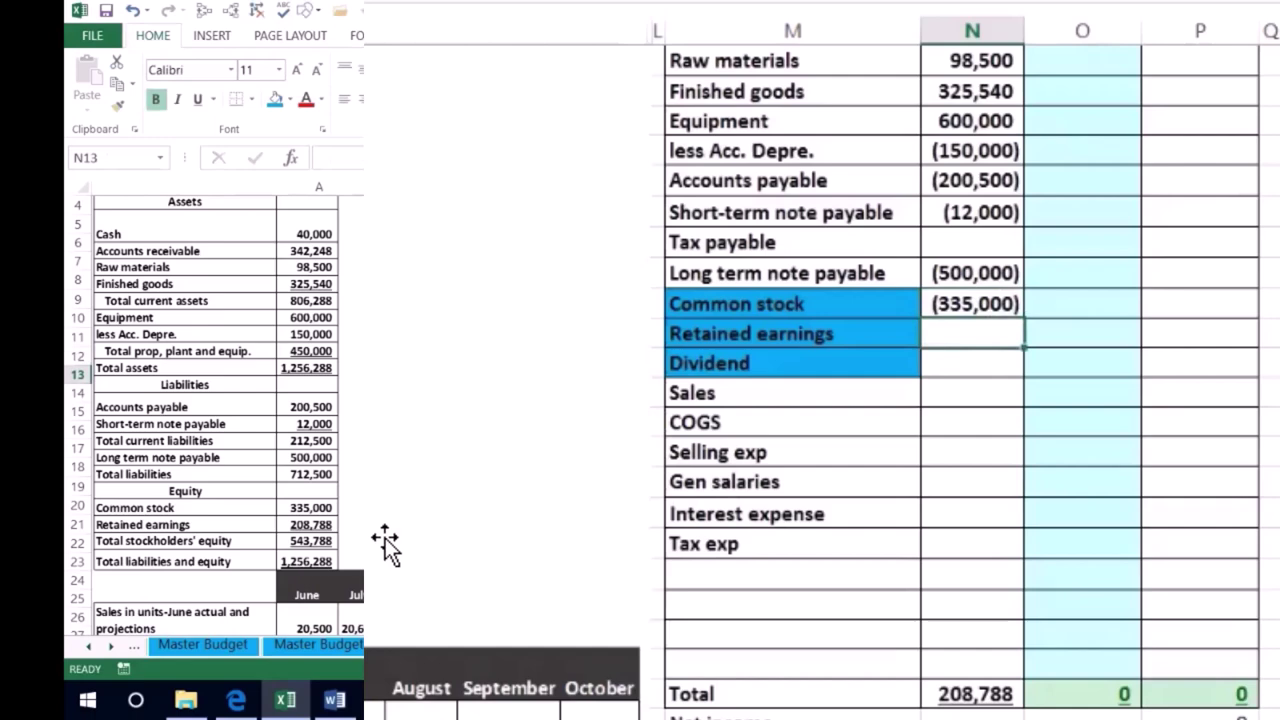
pyautogui.write('-208788')
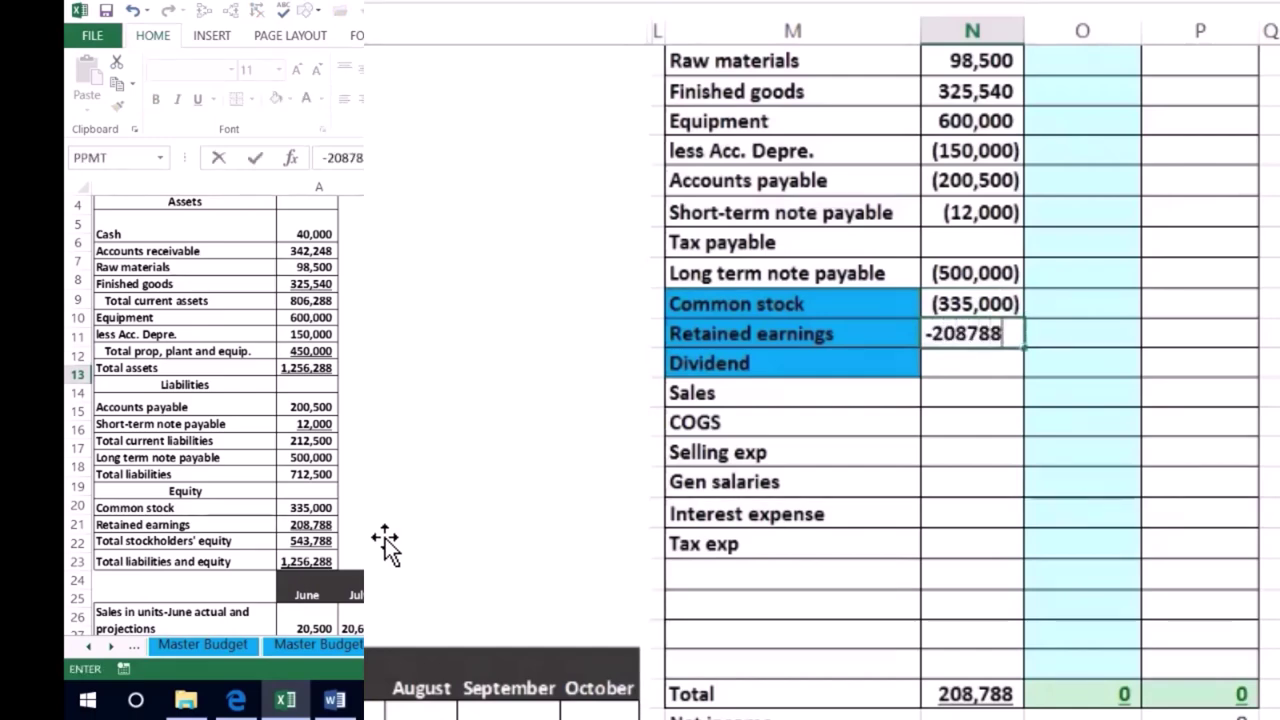
pyautogui.press('Return')
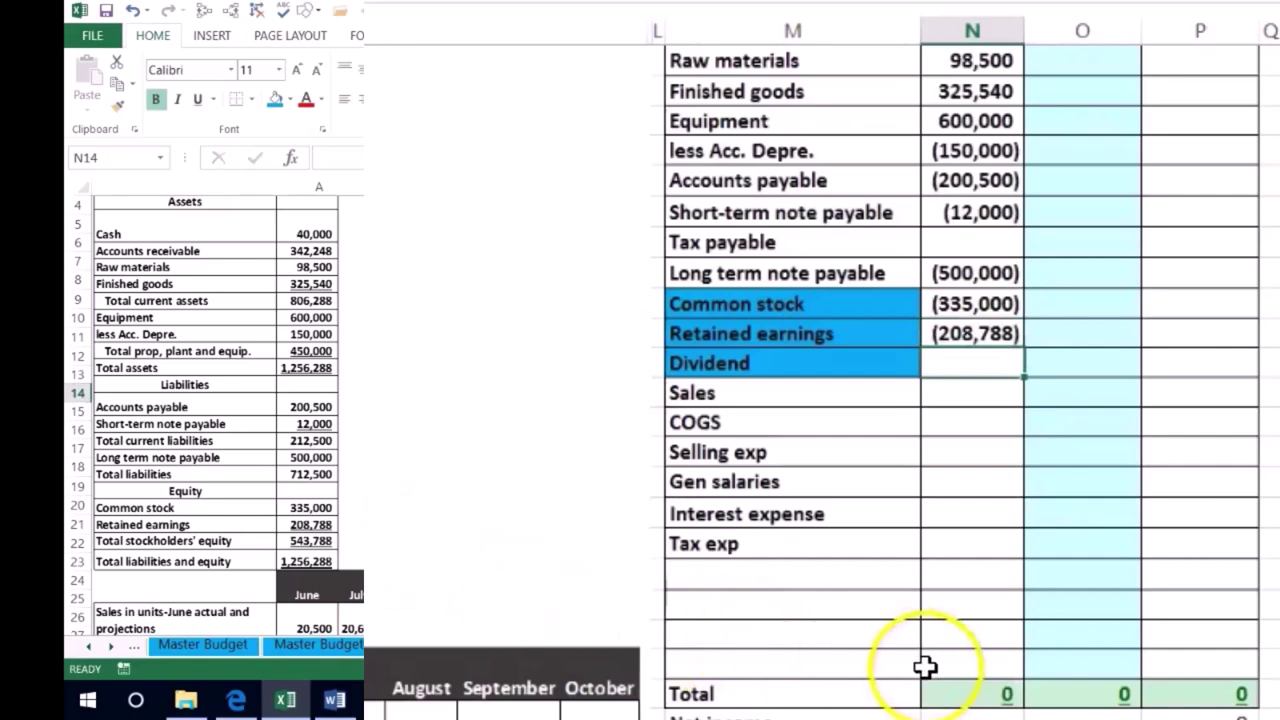
# Check the sum of the opening balances in column N from Cash through Retained earnings
pyautogui.scroll(1, 971, 459)
pyautogui.moveTo(995, 107); pyautogui.dragTo(971, 455)
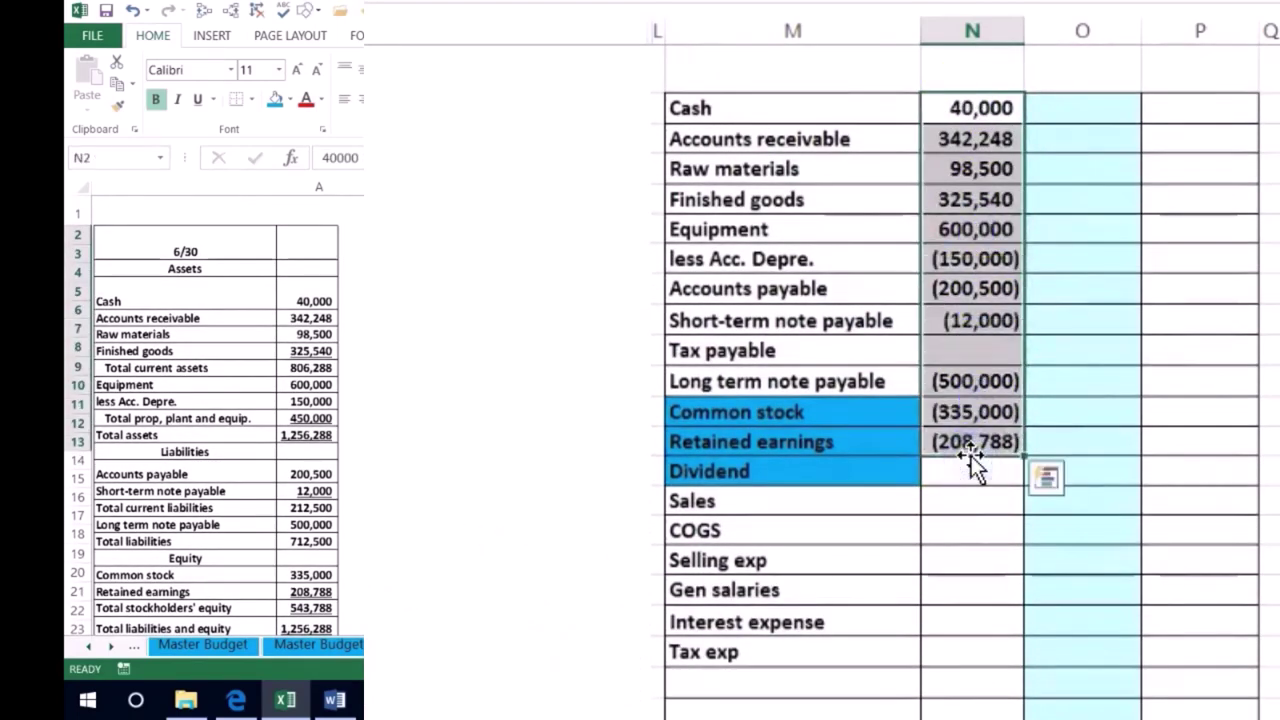
pyautogui.click(617, 428)
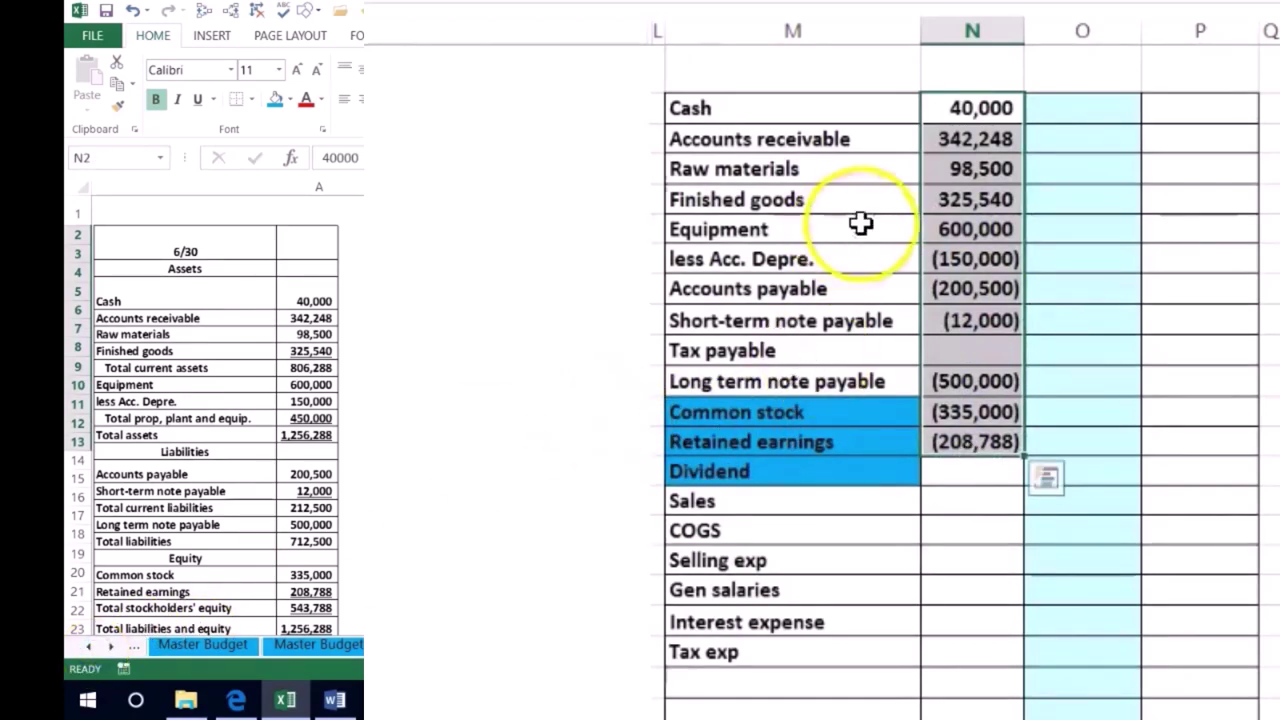
# Enter =N2+O2 in column P of the Cash row and fill the formula down to the row above Total
pyautogui.click(1190, 105)
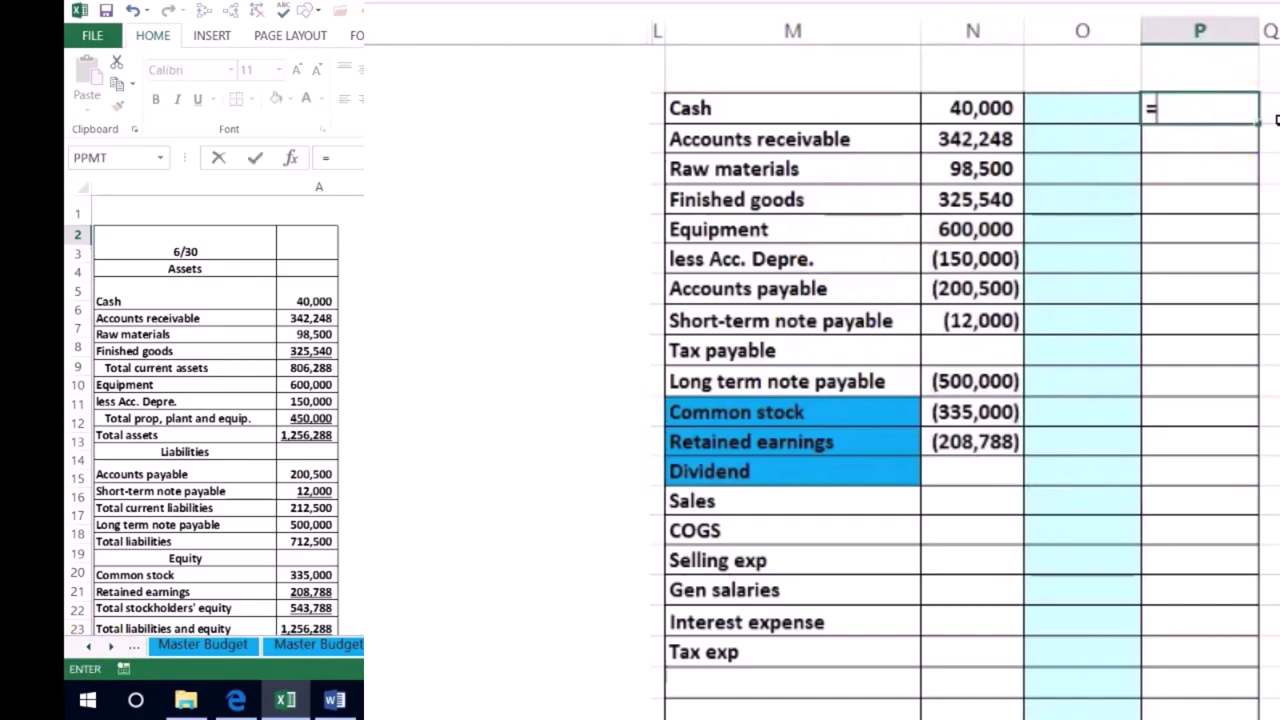
pyautogui.click(970, 106)
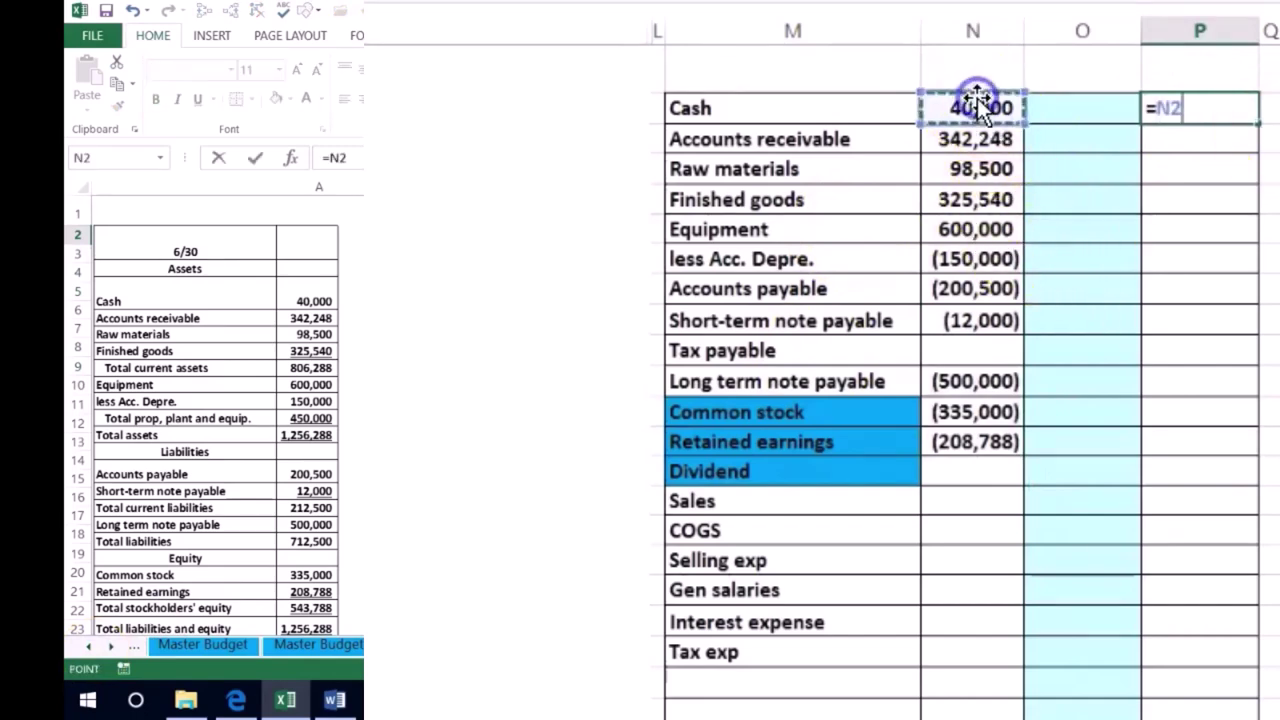
pyautogui.write('+')
pyautogui.click(1066, 104)
pyautogui.press('Return')
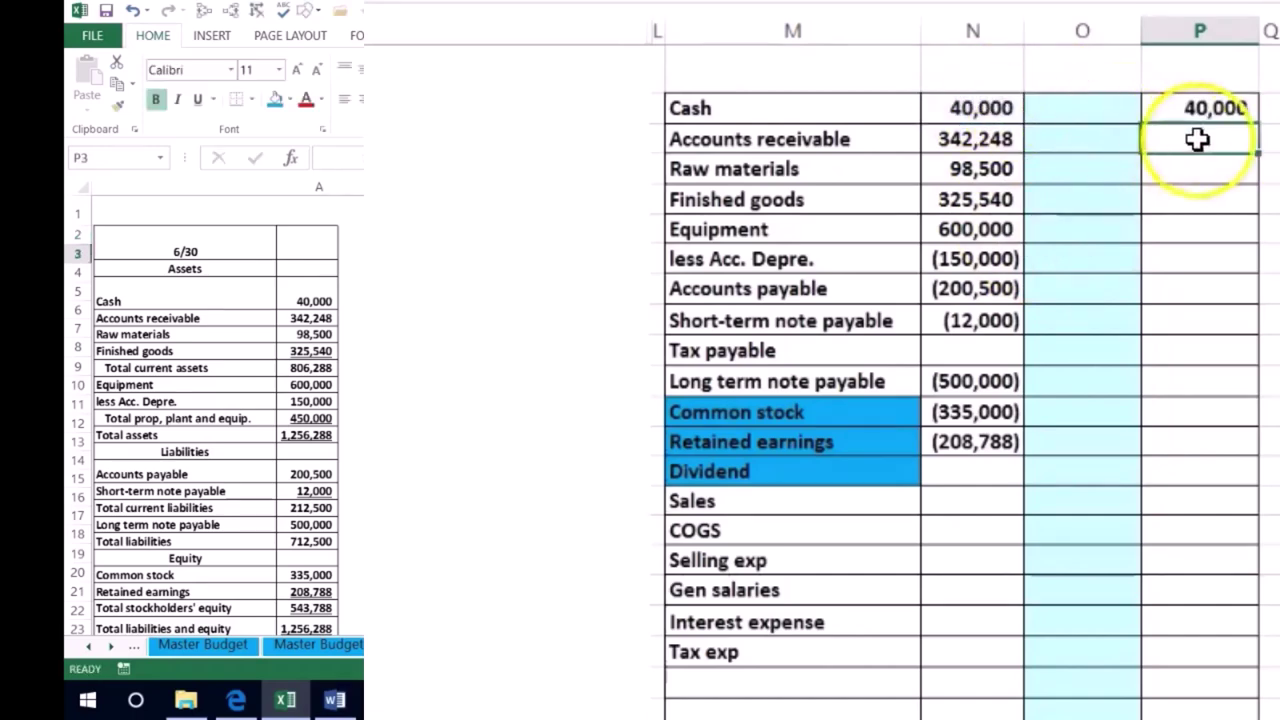
pyautogui.click(1218, 106)
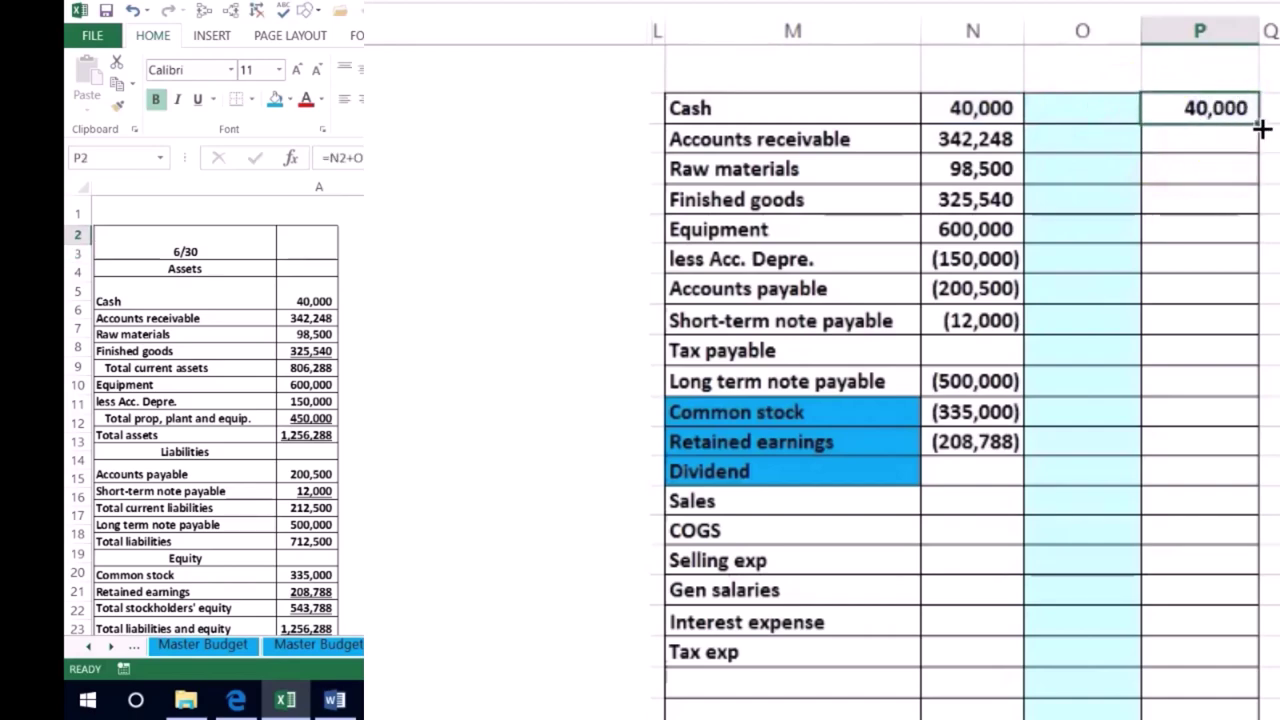
pyautogui.moveTo(1261, 179); pyautogui.dragTo(1249, 580)
# Delete the four blank rows between Tax exp and Total in columns M to P, shifting cells up
pyautogui.click(851, 643)
pyautogui.moveTo(709, 480); pyautogui.dragTo(1178, 572)
pyautogui.rightClick(1178, 565)
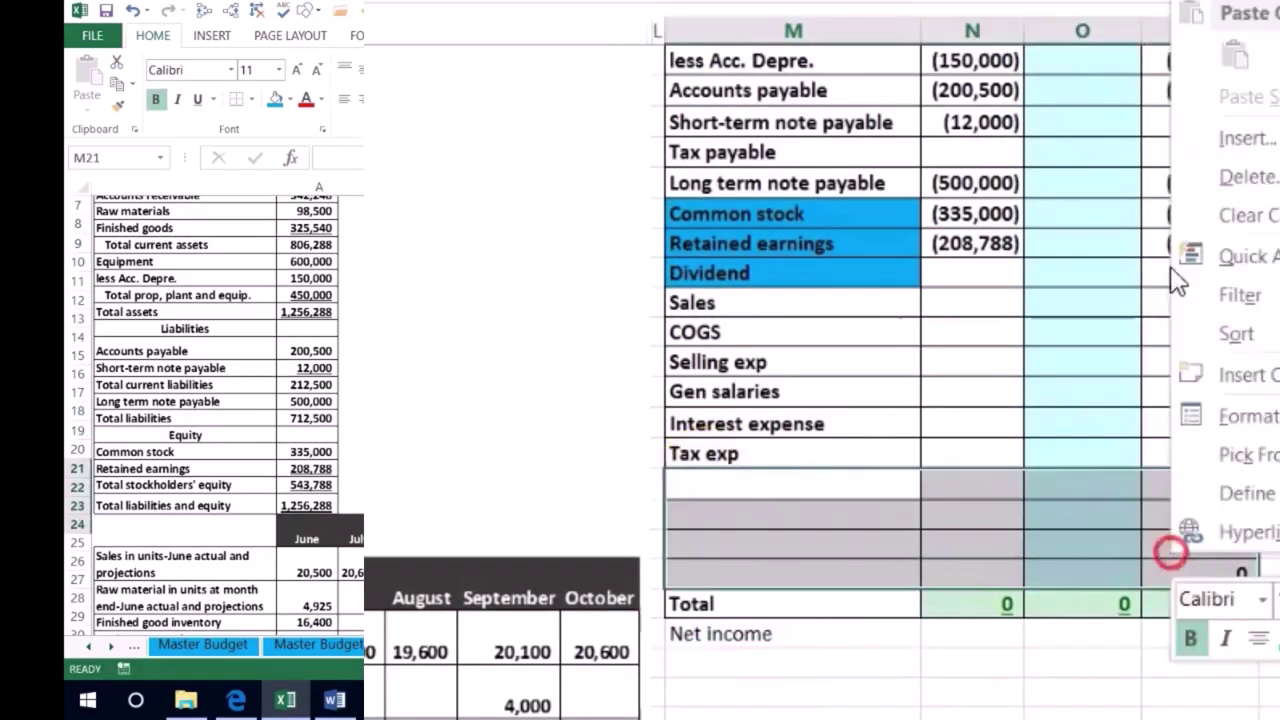
pyautogui.click(1240, 177)
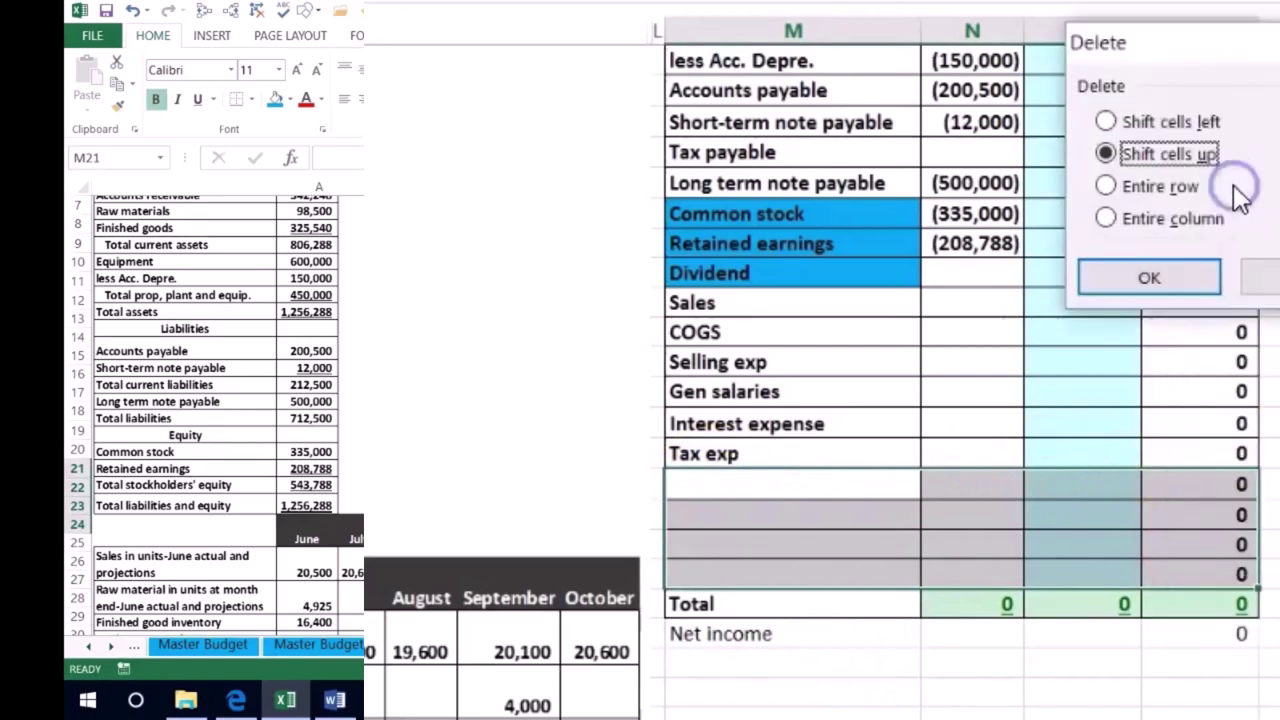
pyautogui.click(1205, 280)
pyautogui.click(1005, 668)
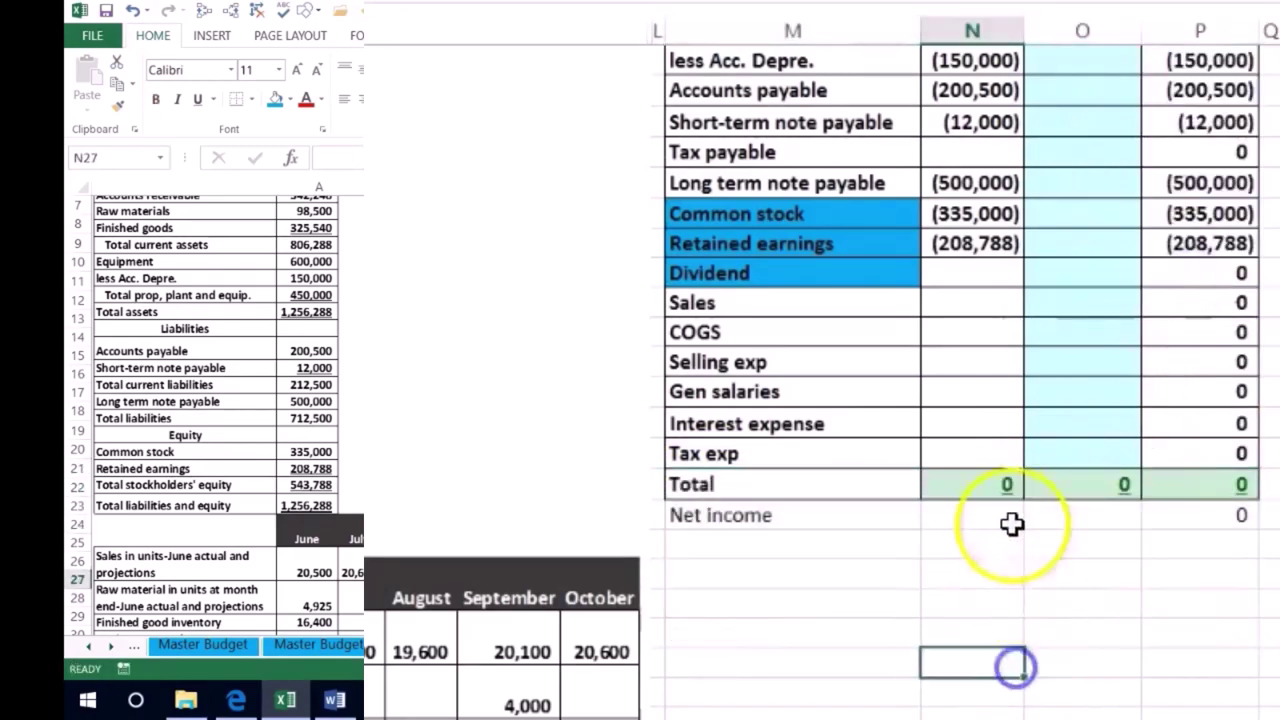
# Clear the totals in columns N to P of the Total row and enter =SUM(N2:N20) as the column N total
pyautogui.moveTo(987, 487); pyautogui.dragTo(1208, 480)
pyautogui.press('Delete')
pyautogui.press('Left')
pyautogui.press('Right')
pyautogui.scroll(1, 1188, 178)
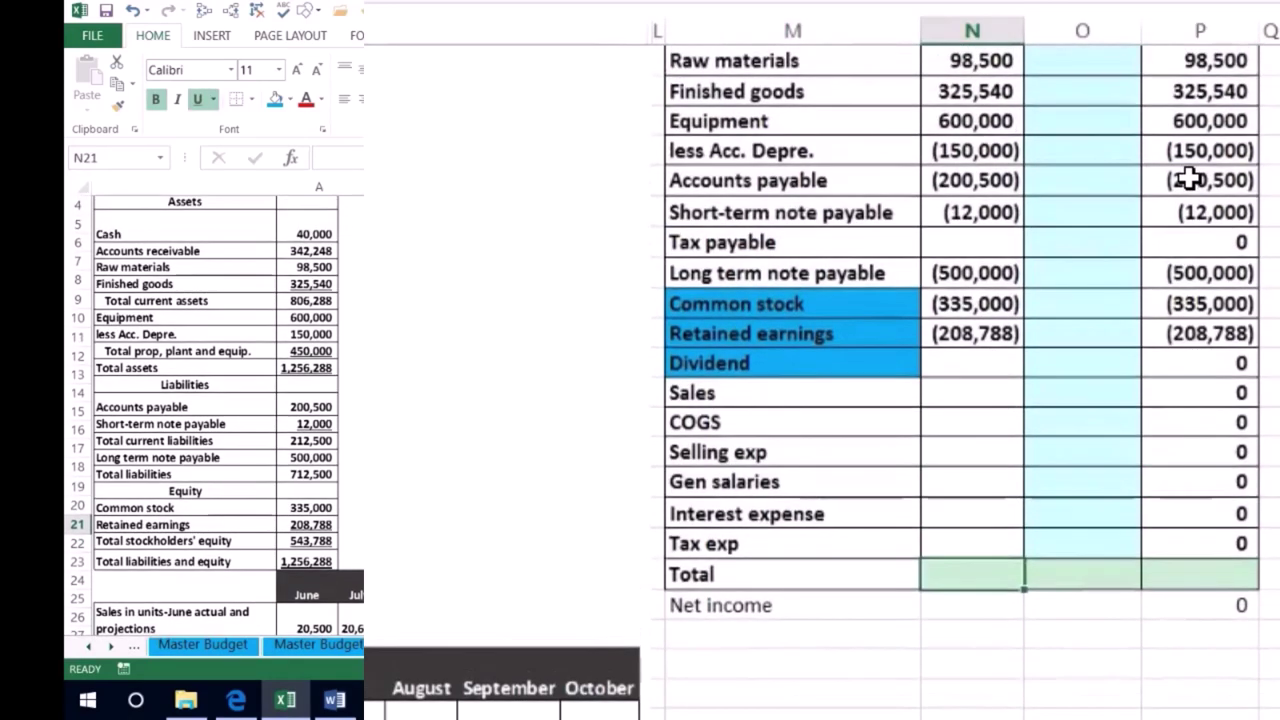
pyautogui.write('=sum(')
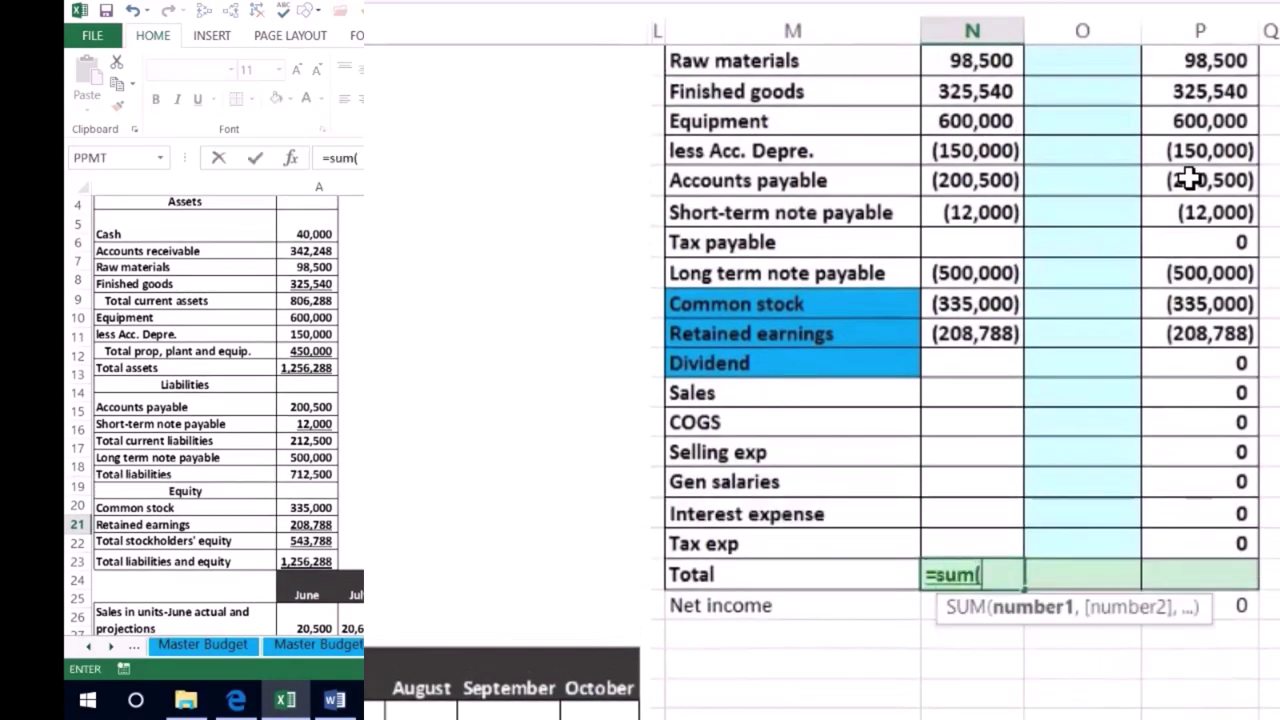
pyautogui.scroll(1, 1188, 178)
pyautogui.moveTo(971, 108); pyautogui.dragTo(971, 658)
pyautogui.press('Return')
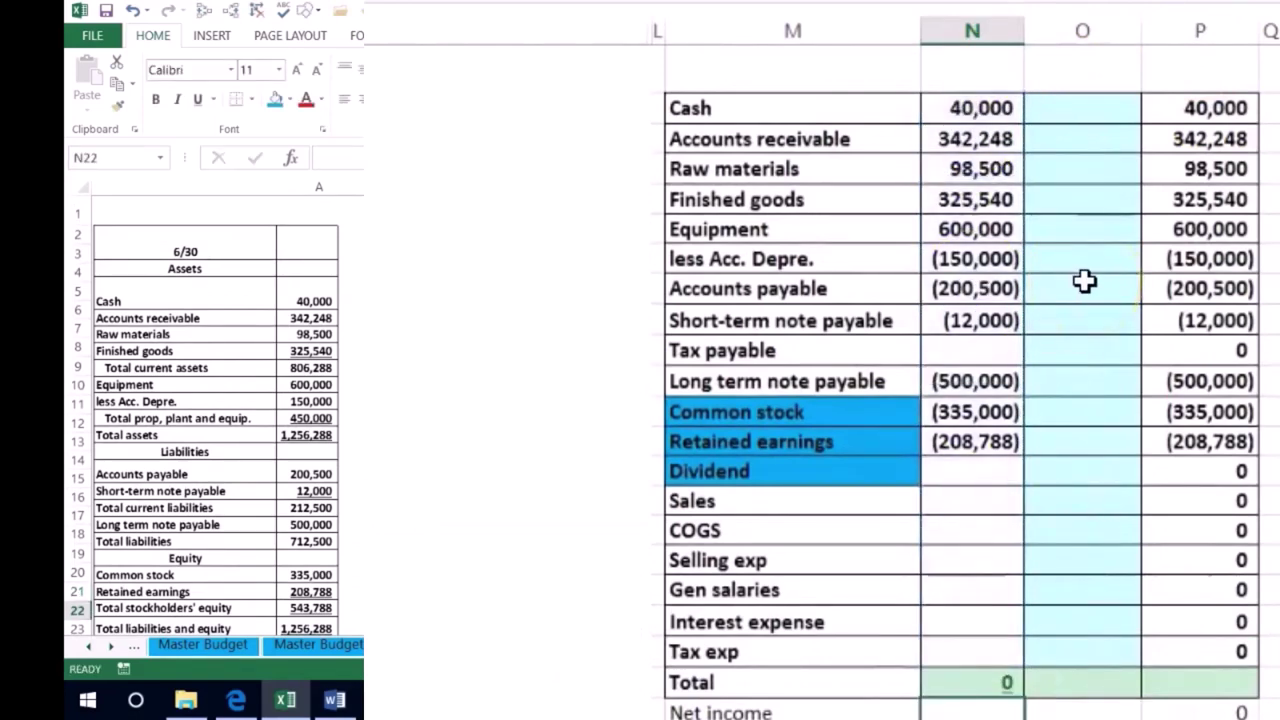
# Copy the column N total formula across to columns O and P of the Total row
pyautogui.click(1002, 440)
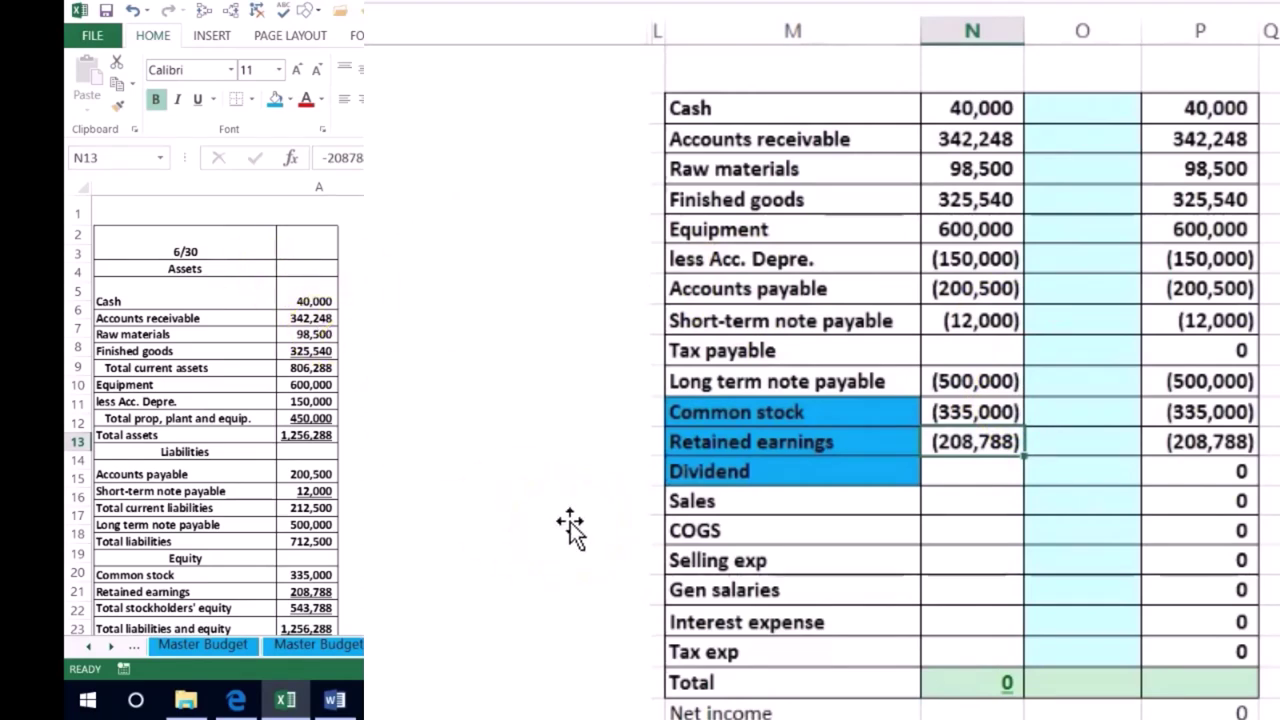
pyautogui.moveTo(665, 508); pyautogui.dragTo(712, 641)
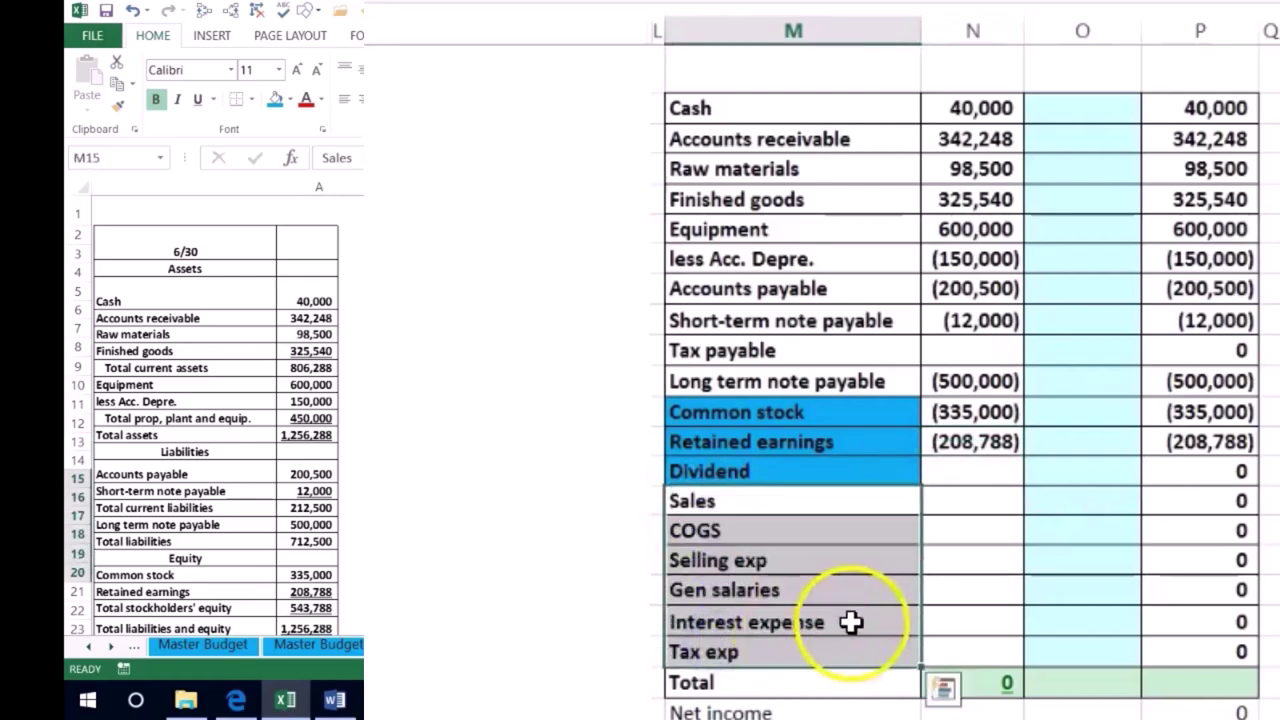
pyautogui.click(1003, 682)
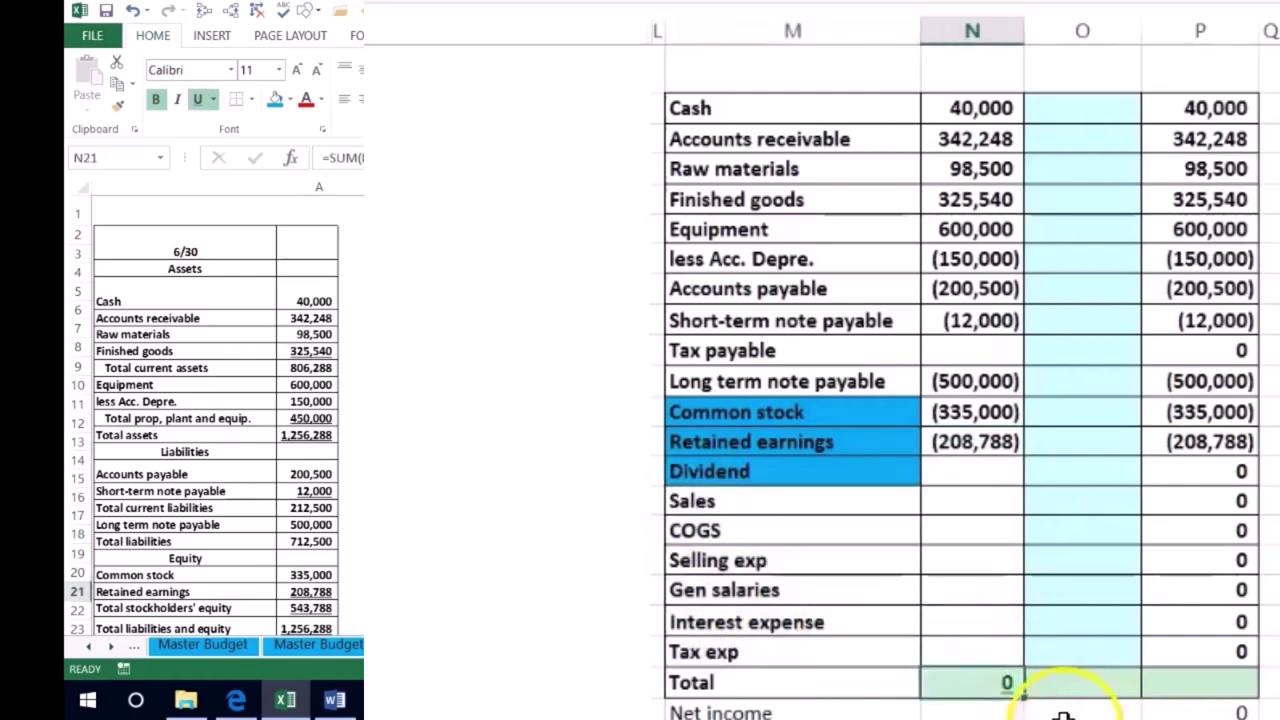
pyautogui.moveTo(1029, 704)
pyautogui.mouseDown()
pyautogui.moveTo(1232, 690)
pyautogui.moveTo(1218, 685)
pyautogui.mouseUp()
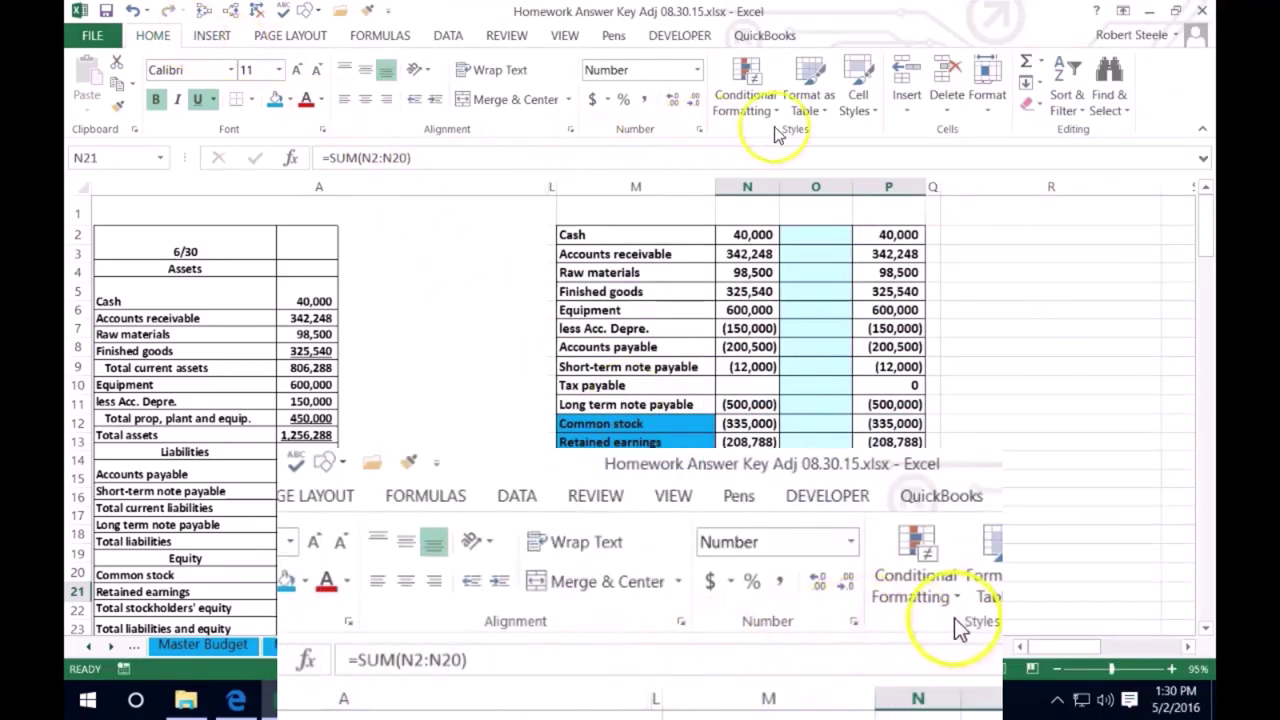
# Add conditional formatting to the three totals so cells equal to 0 get Green Fill with Dark Green Text
pyautogui.click(742, 90)
pyautogui.moveTo(748, 142)
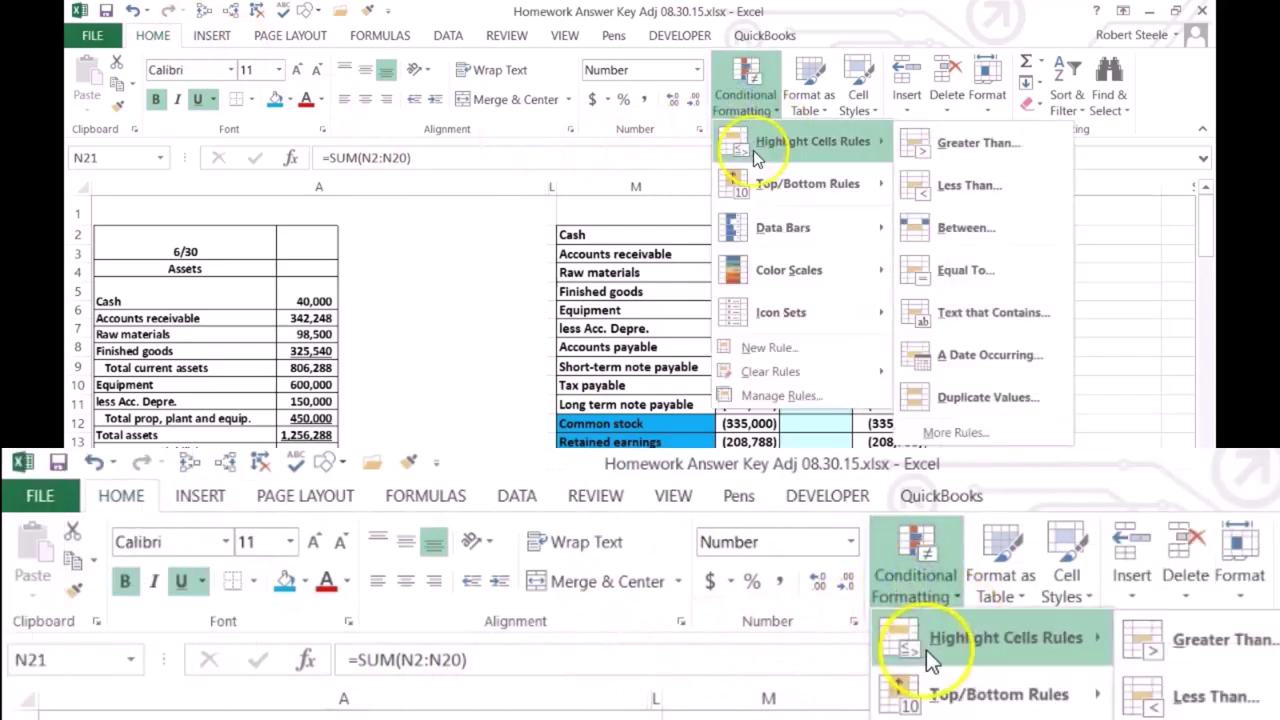
pyautogui.click(925, 280)
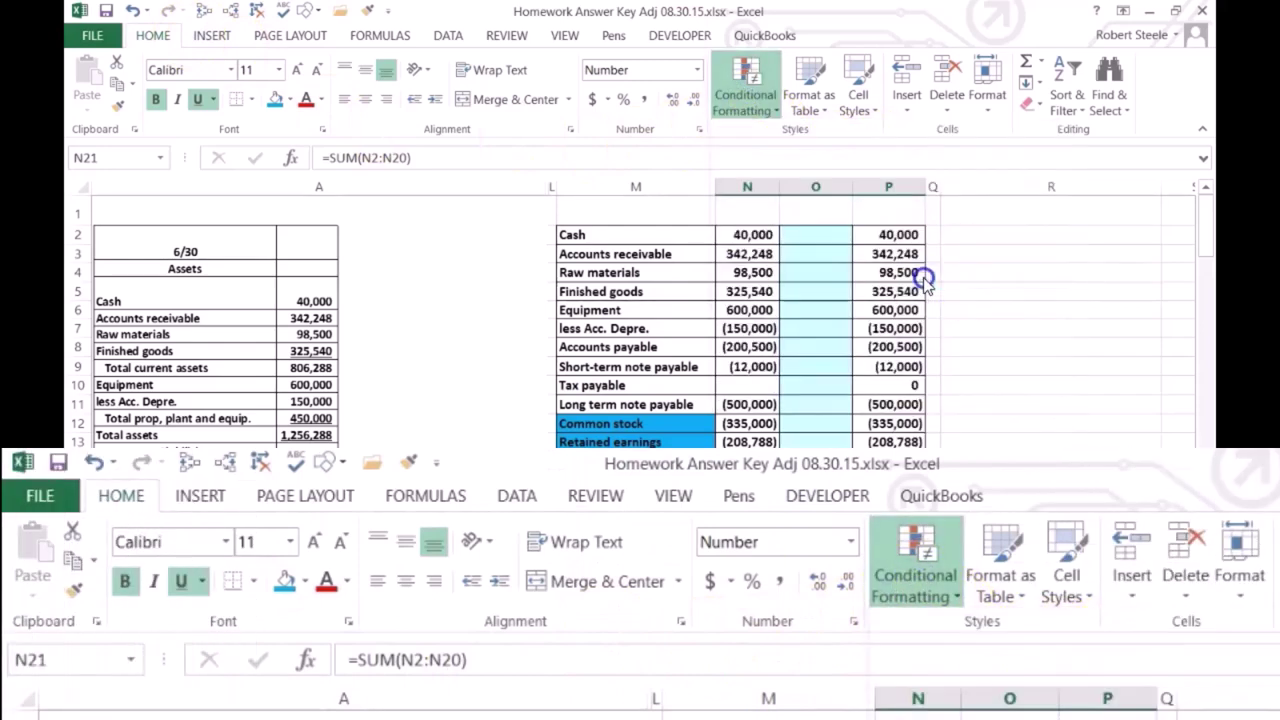
pyautogui.click(565, 336)
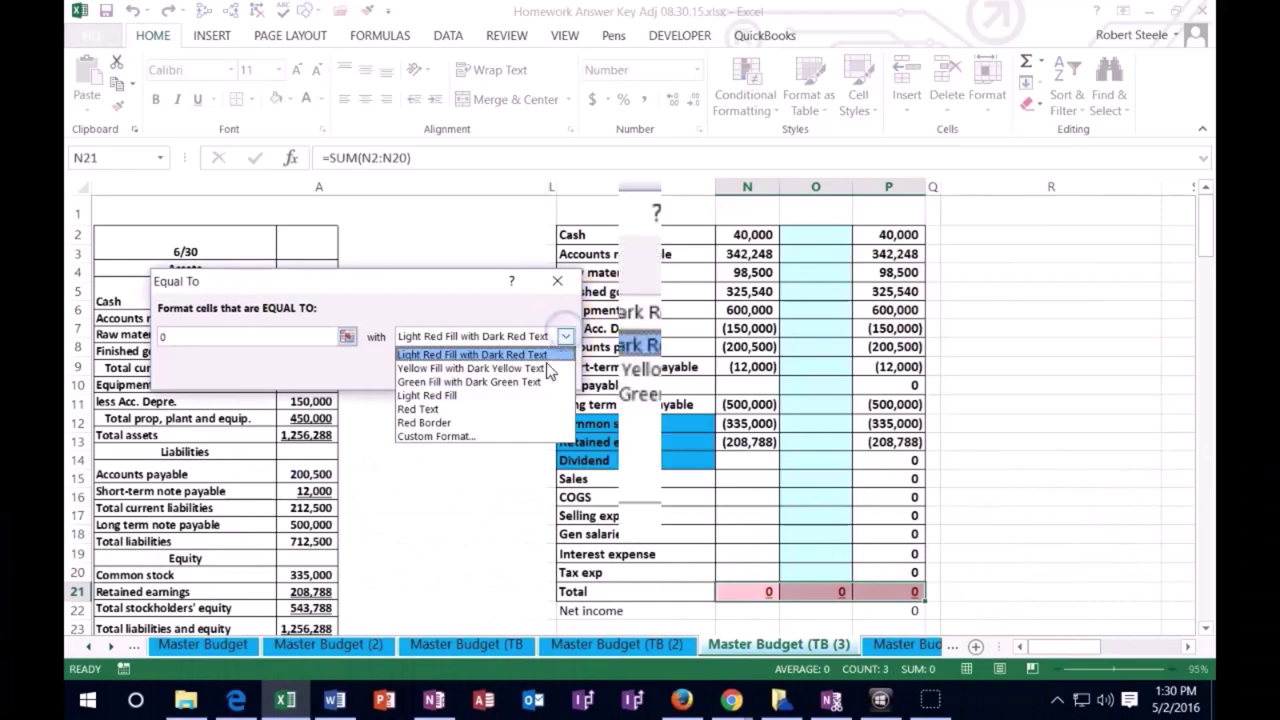
pyautogui.click(758, 228)
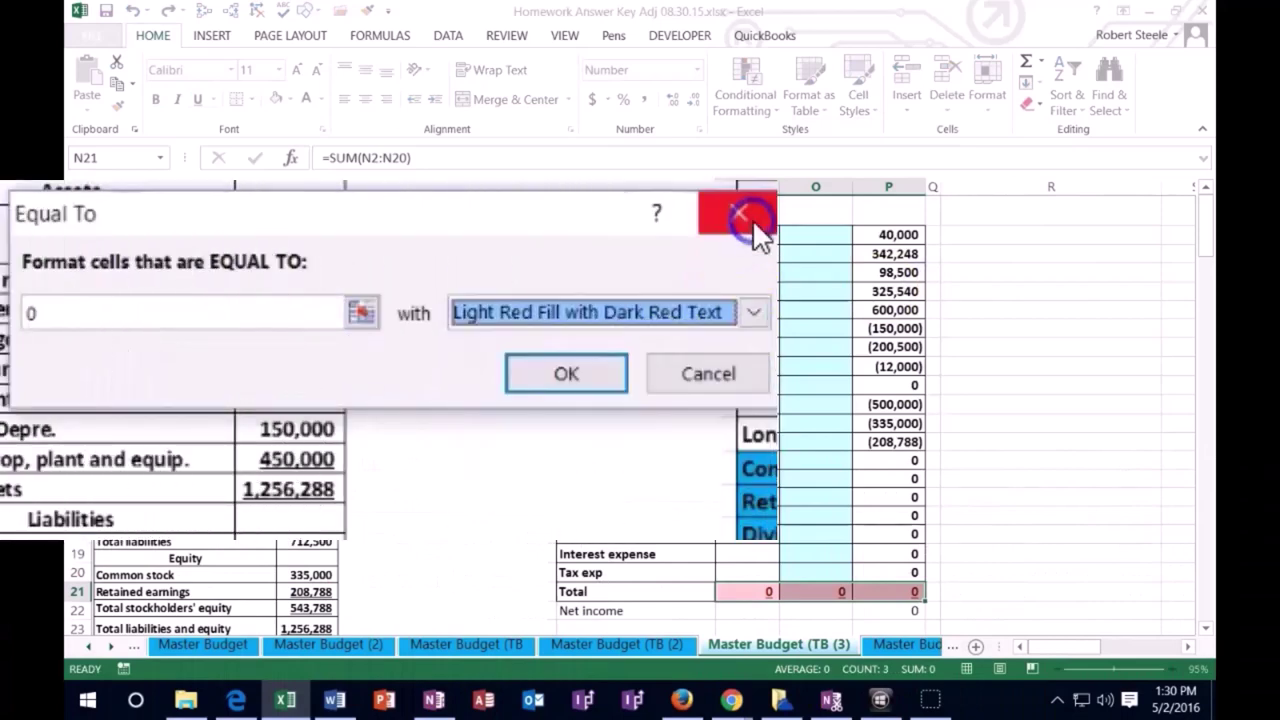
pyautogui.click(750, 312)
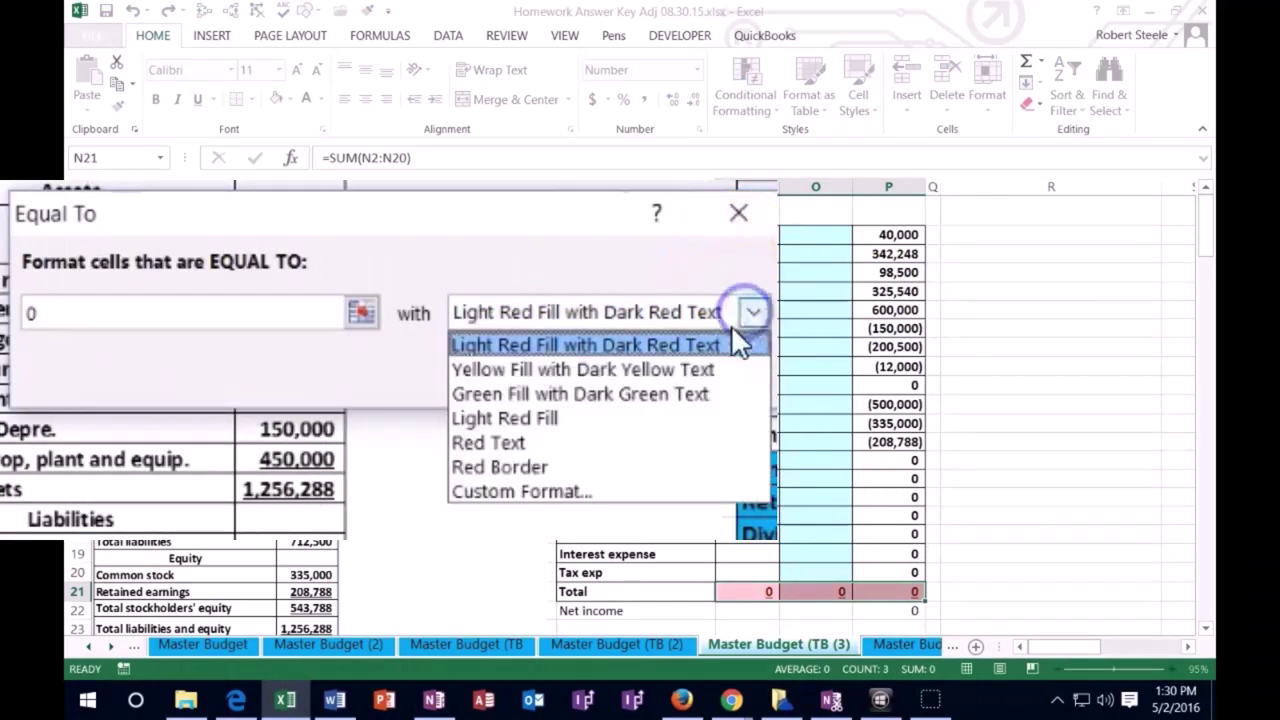
pyautogui.click(680, 395)
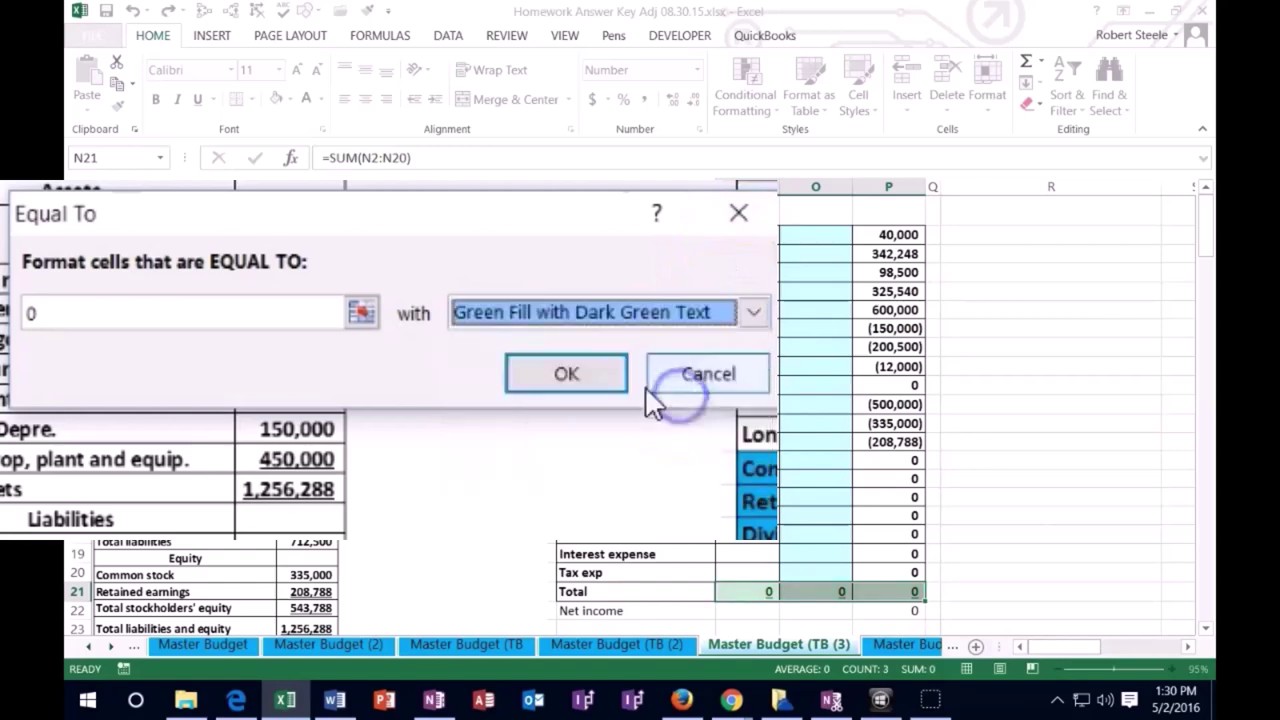
pyautogui.click(566, 372)
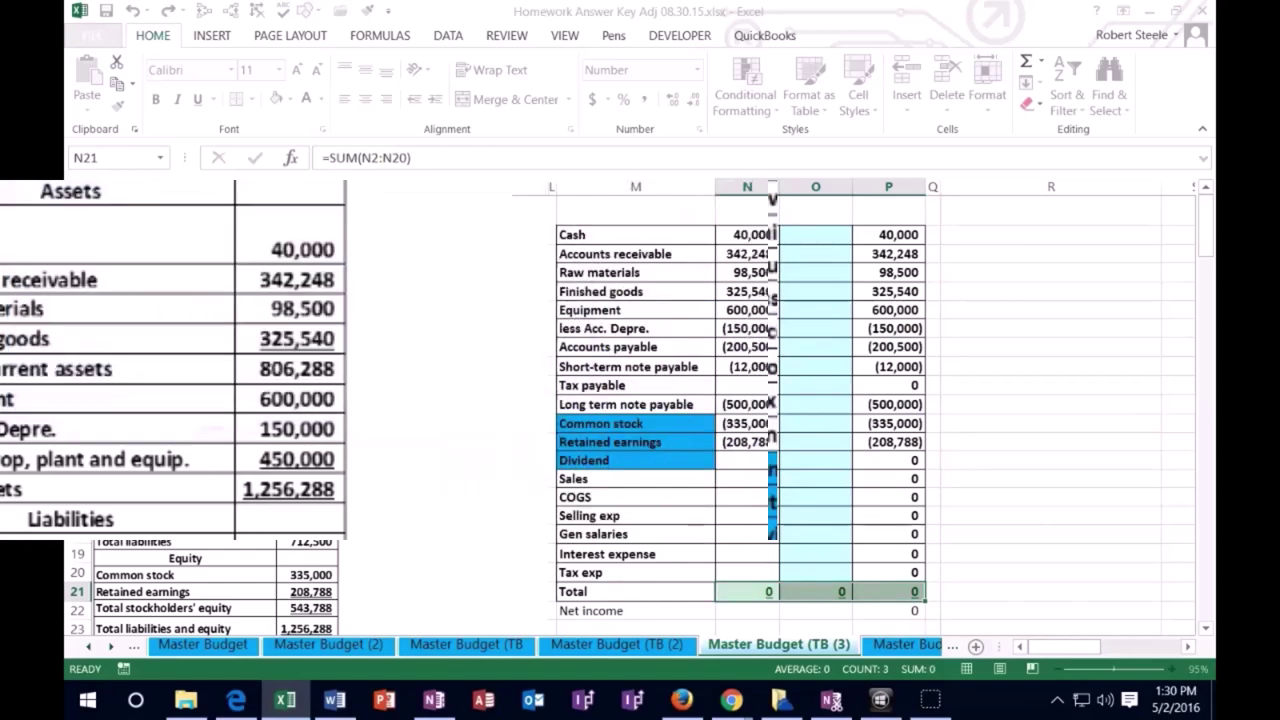
pyautogui.click(492, 483)
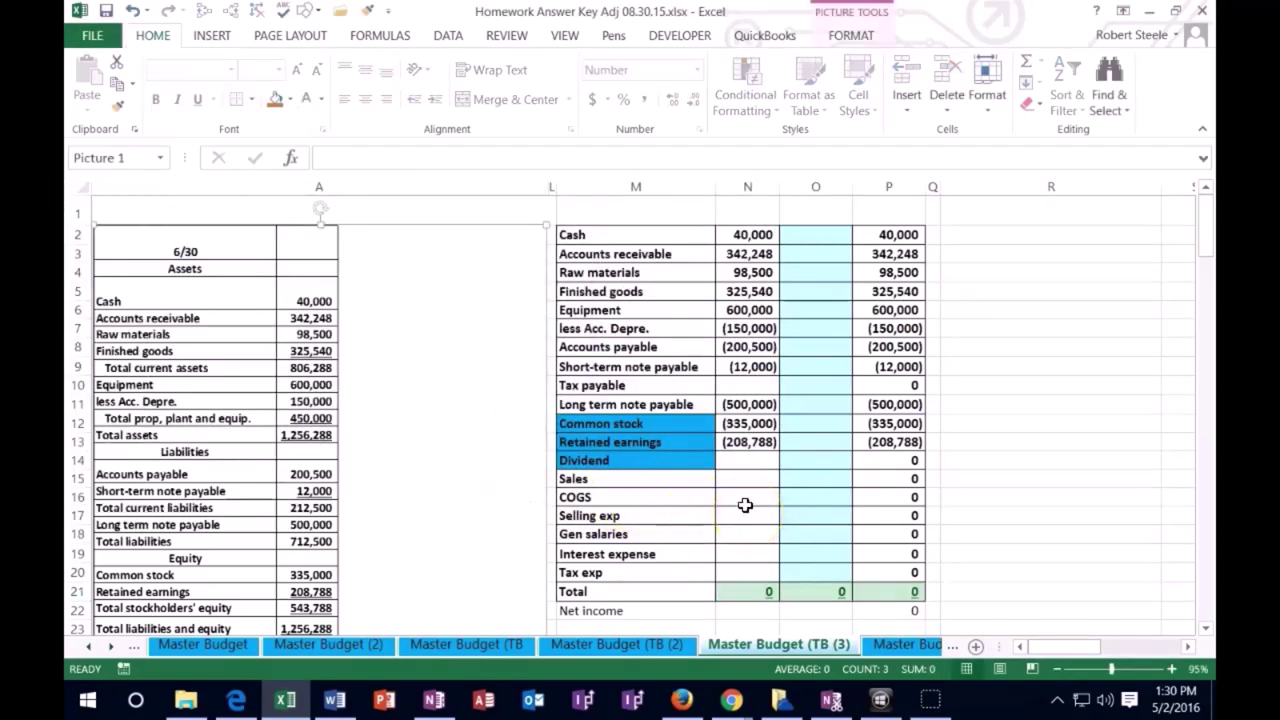
# Hide columns A through M of the worksheet
pyautogui.click(515, 189)
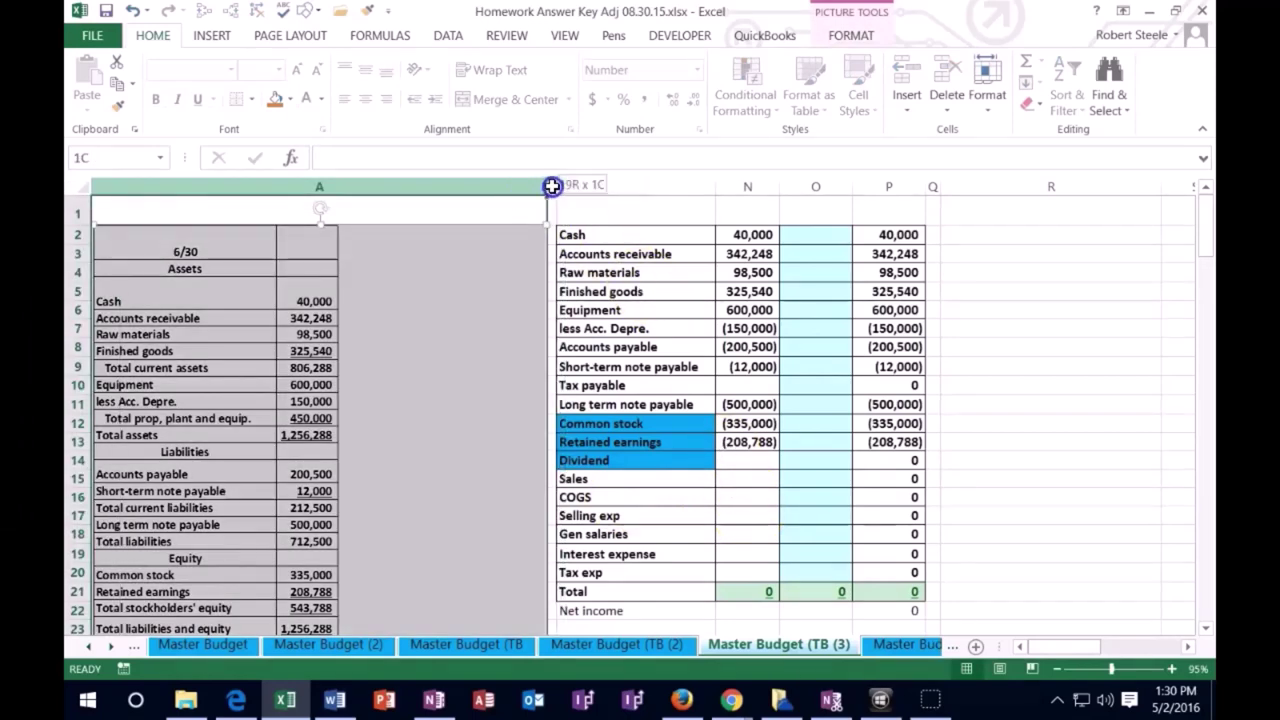
pyautogui.moveTo(558, 186); pyautogui.dragTo(610, 185)
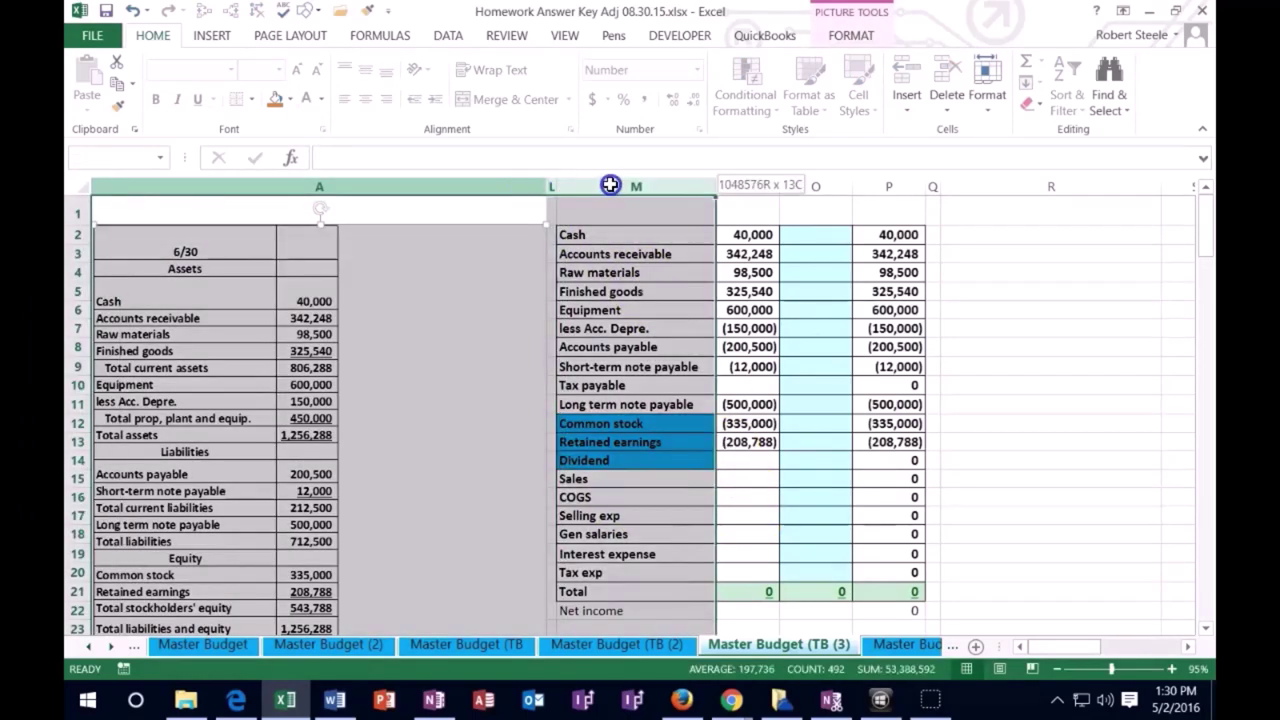
pyautogui.rightClick(509, 286)
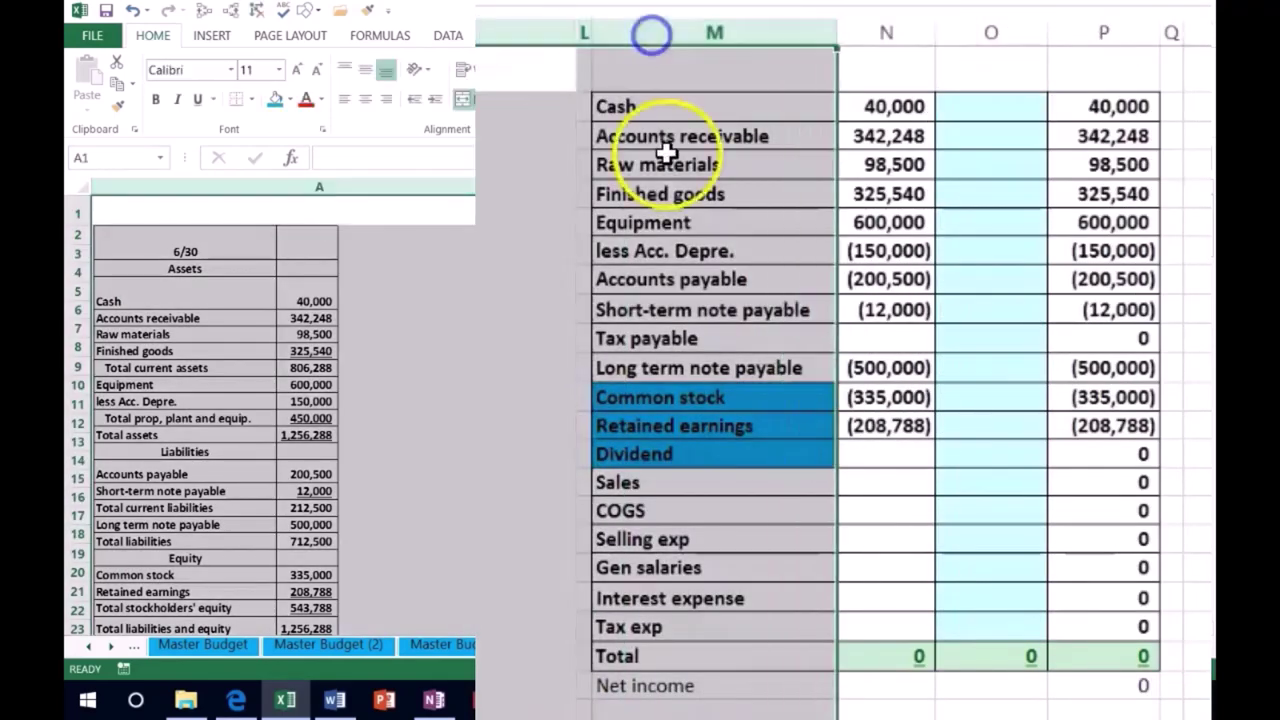
pyautogui.rightClick(668, 154)
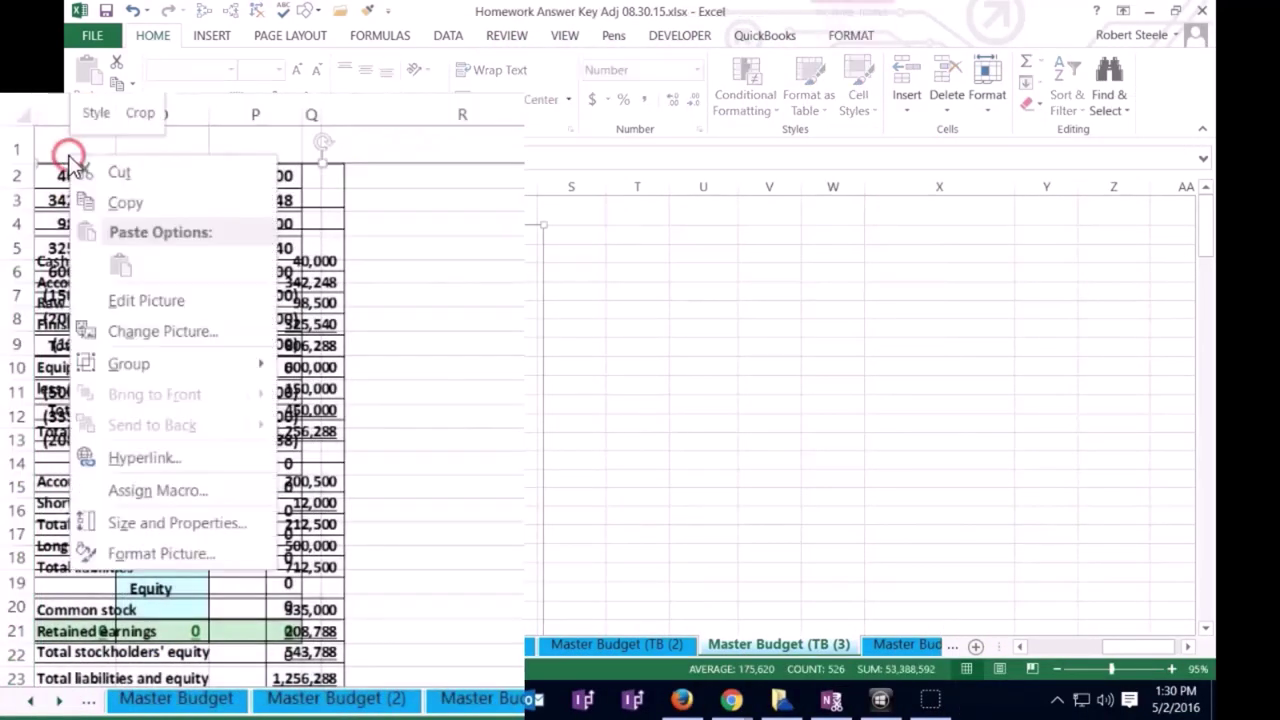
# Unhide the hidden worksheet columns A through M
pyautogui.click(363, 112)
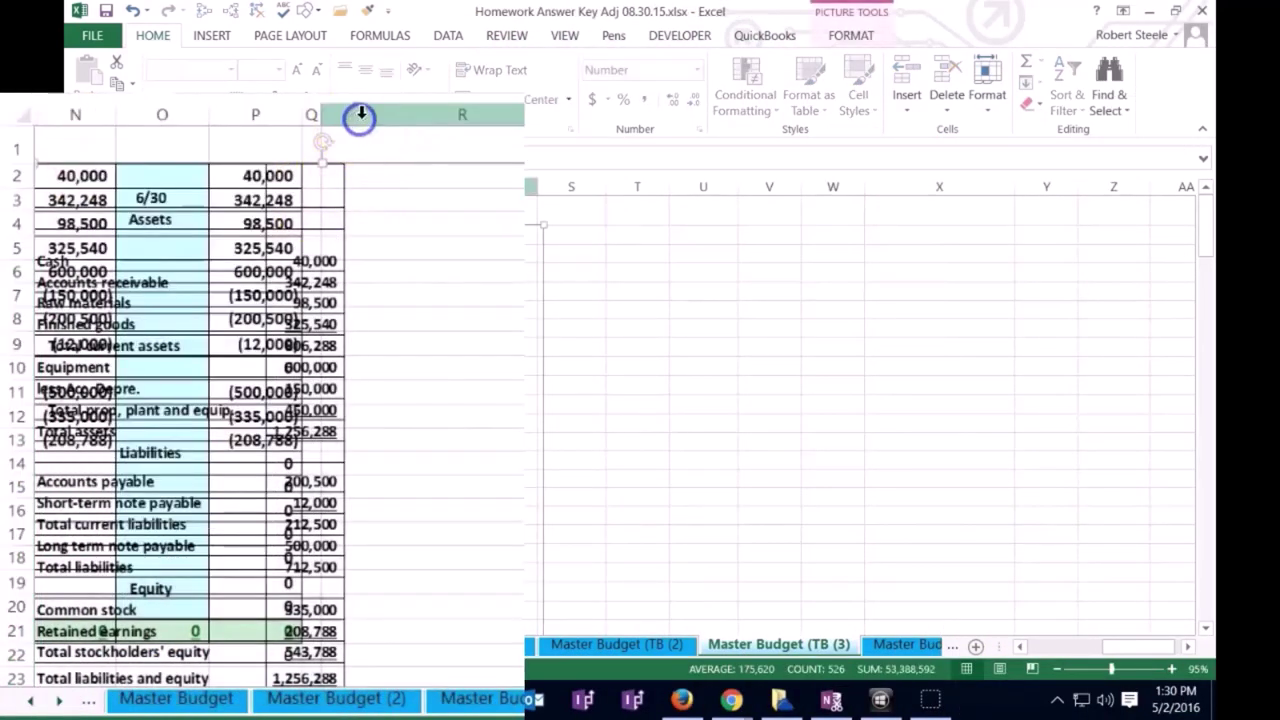
pyautogui.moveTo(535, 182); pyautogui.dragTo(40, 186)
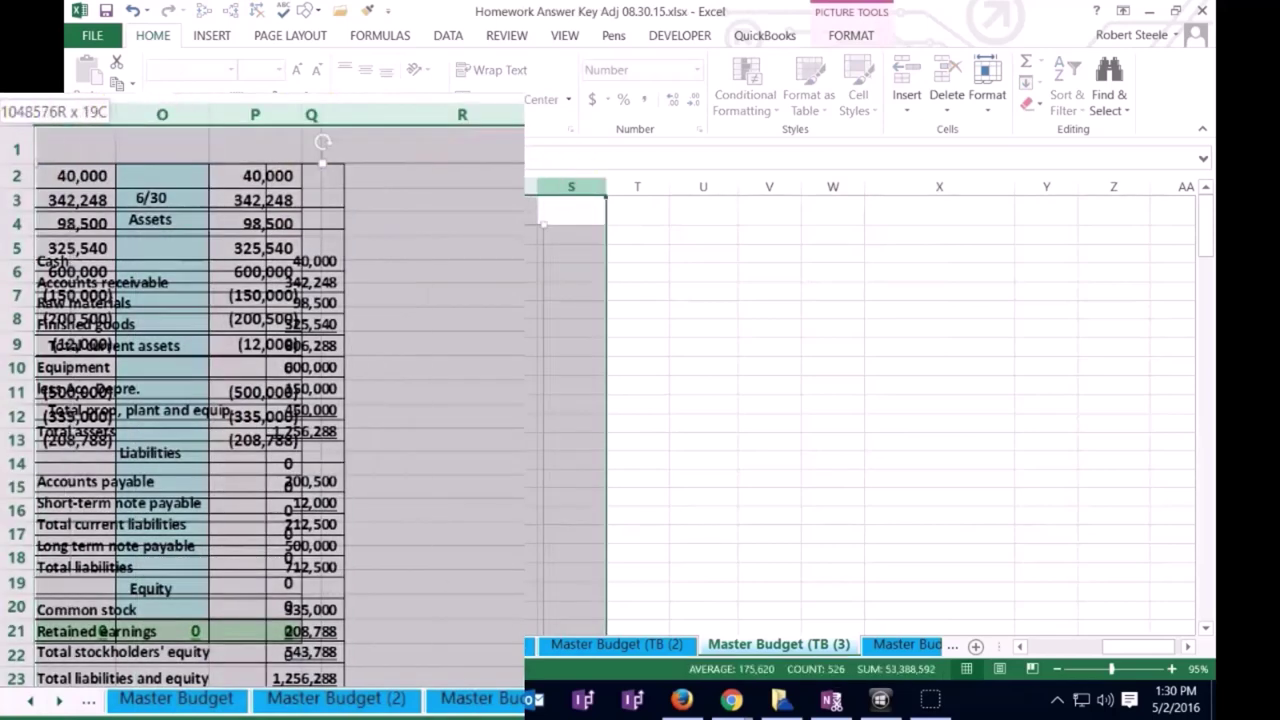
pyautogui.rightClick(563, 302)
pyautogui.click(610, 581)
pyautogui.click(699, 463)
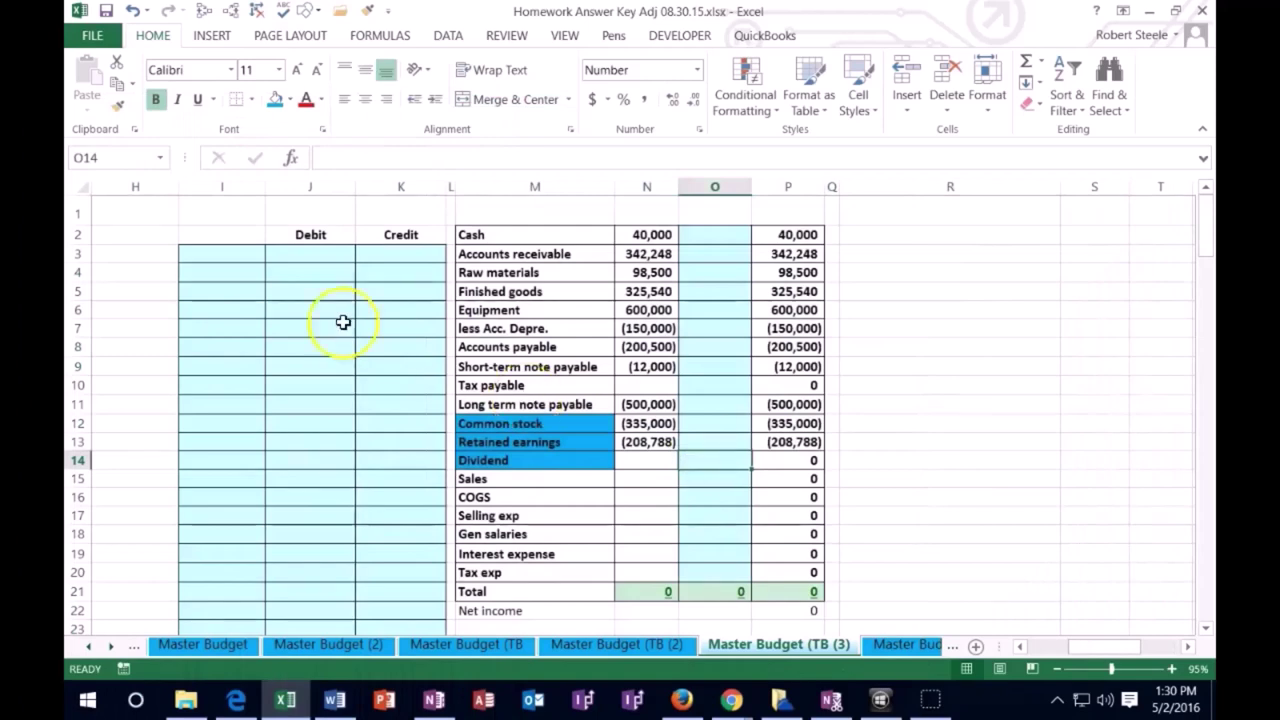
# Enter the account labels Cash, AR and Sales for the sales budget's journal entry in cells I3 to I5
pyautogui.click(315, 309)
pyautogui.click(253, 257)
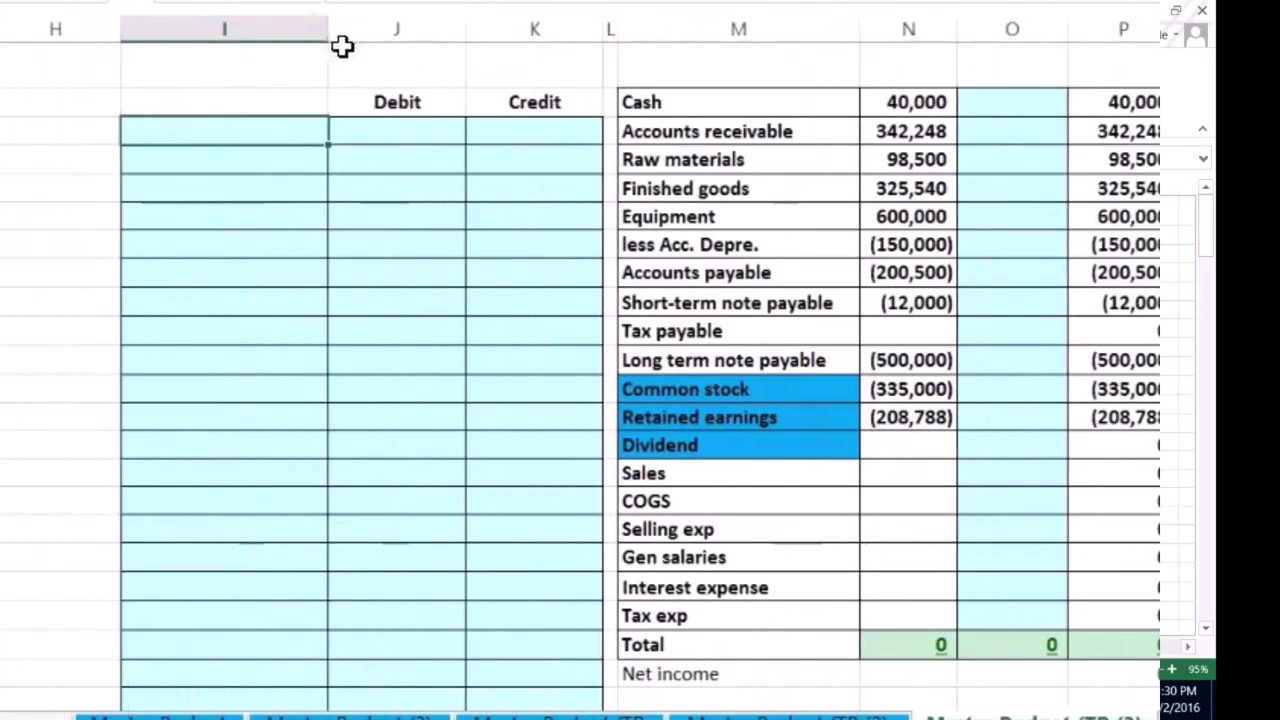
pyautogui.click(972, 103)
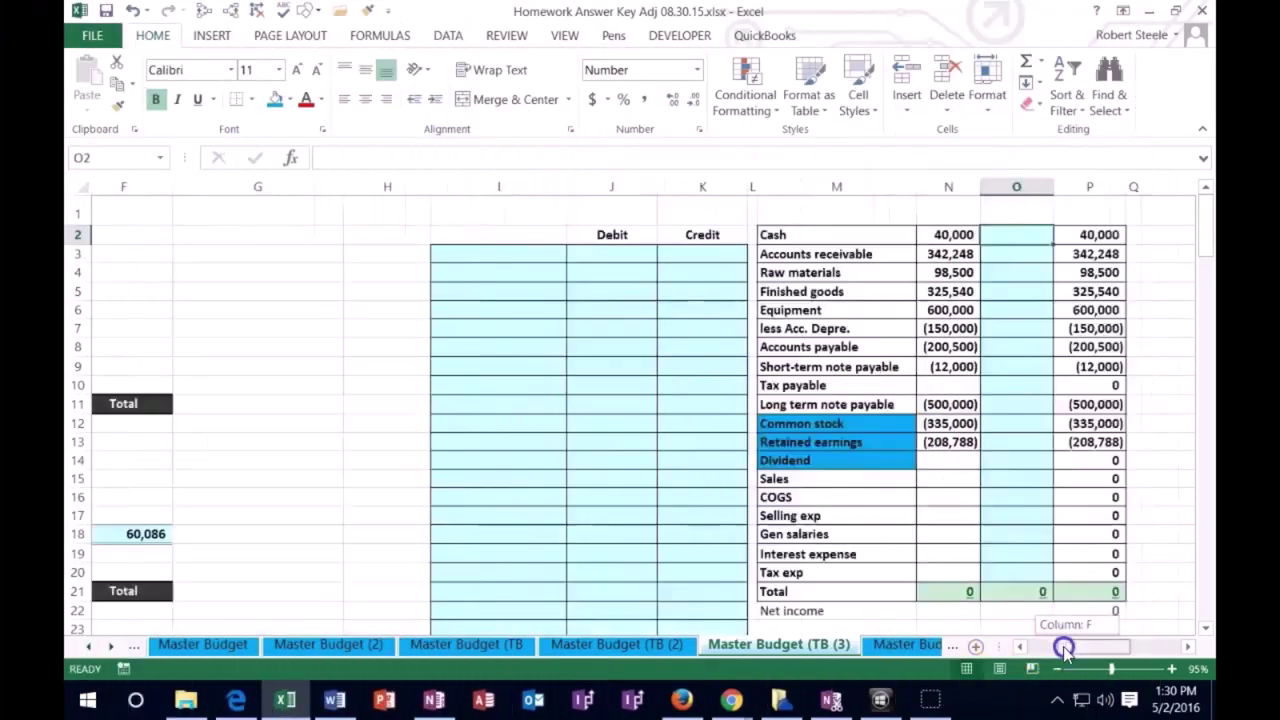
pyautogui.moveTo(1063, 650); pyautogui.dragTo(1045, 650)
pyautogui.click(162, 237)
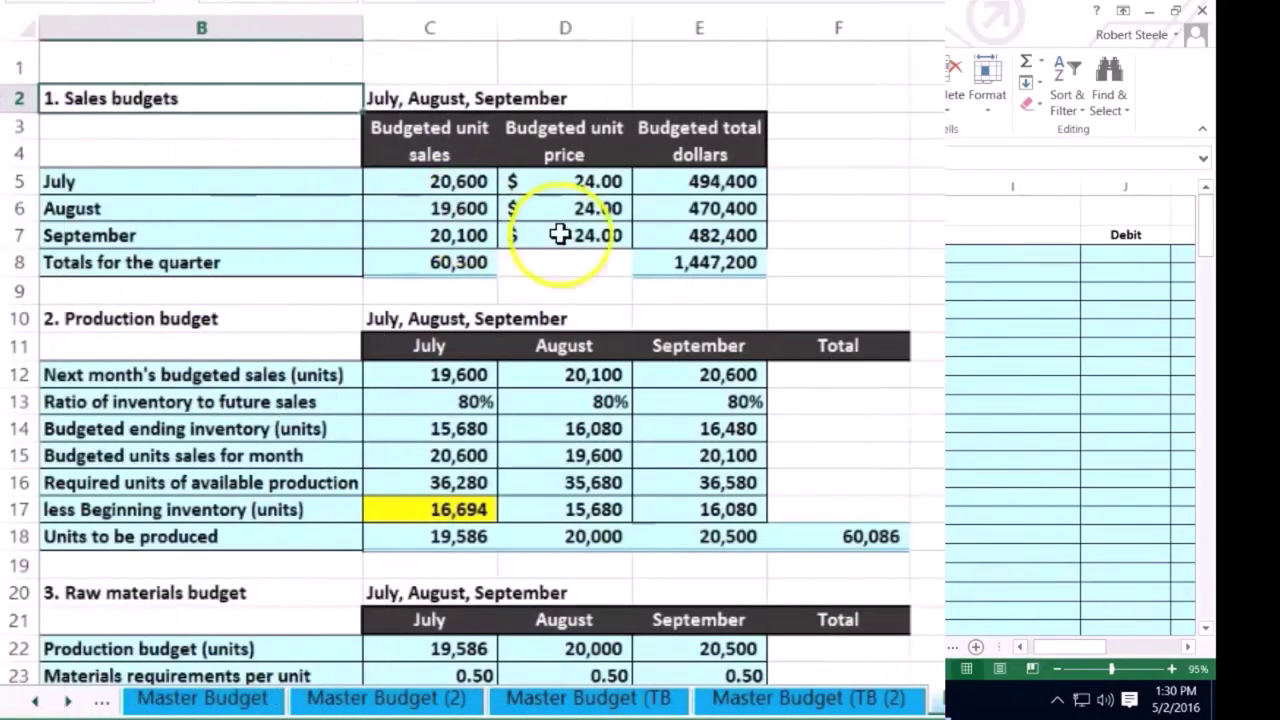
pyautogui.click(693, 258)
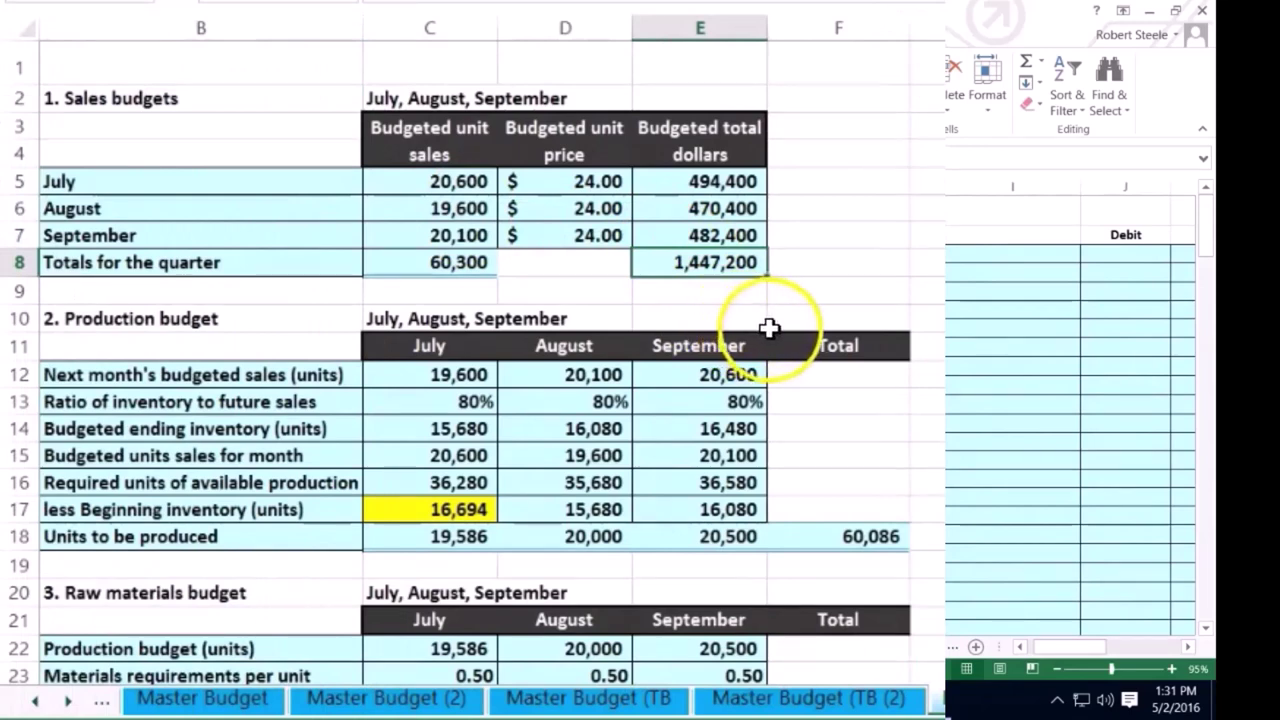
pyautogui.click(961, 257)
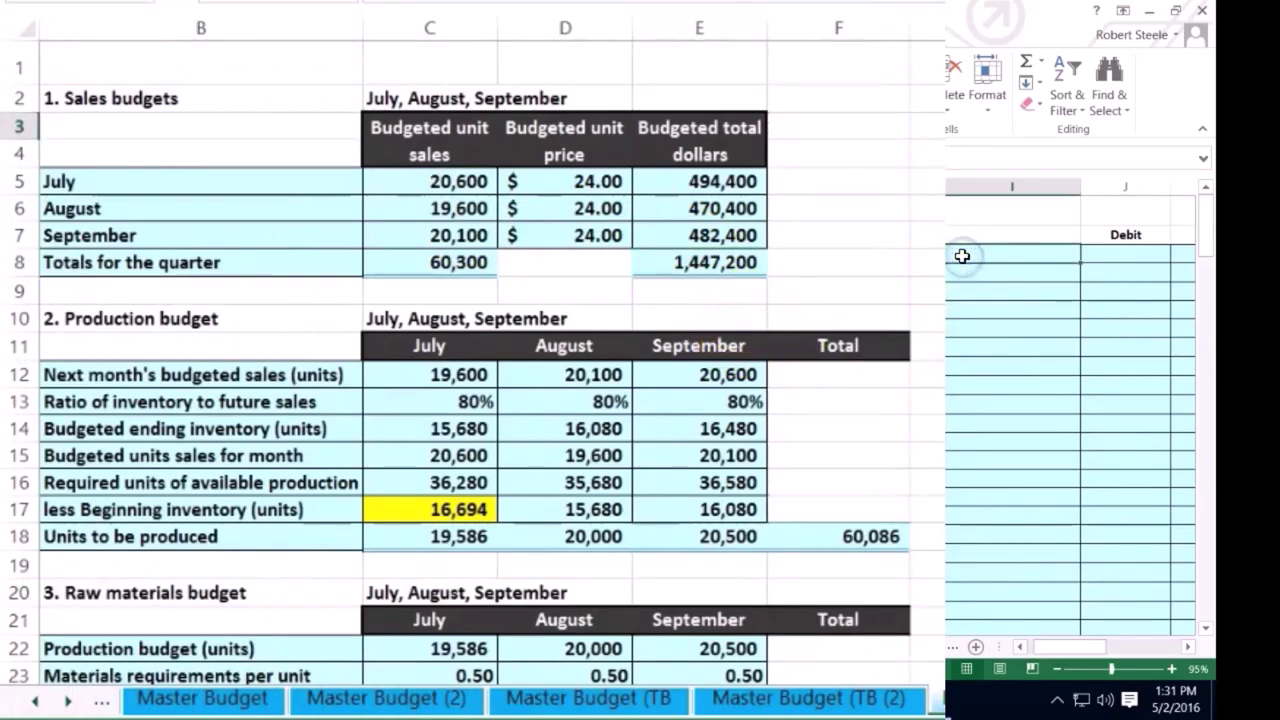
pyautogui.hscroll(2, 60, 705)
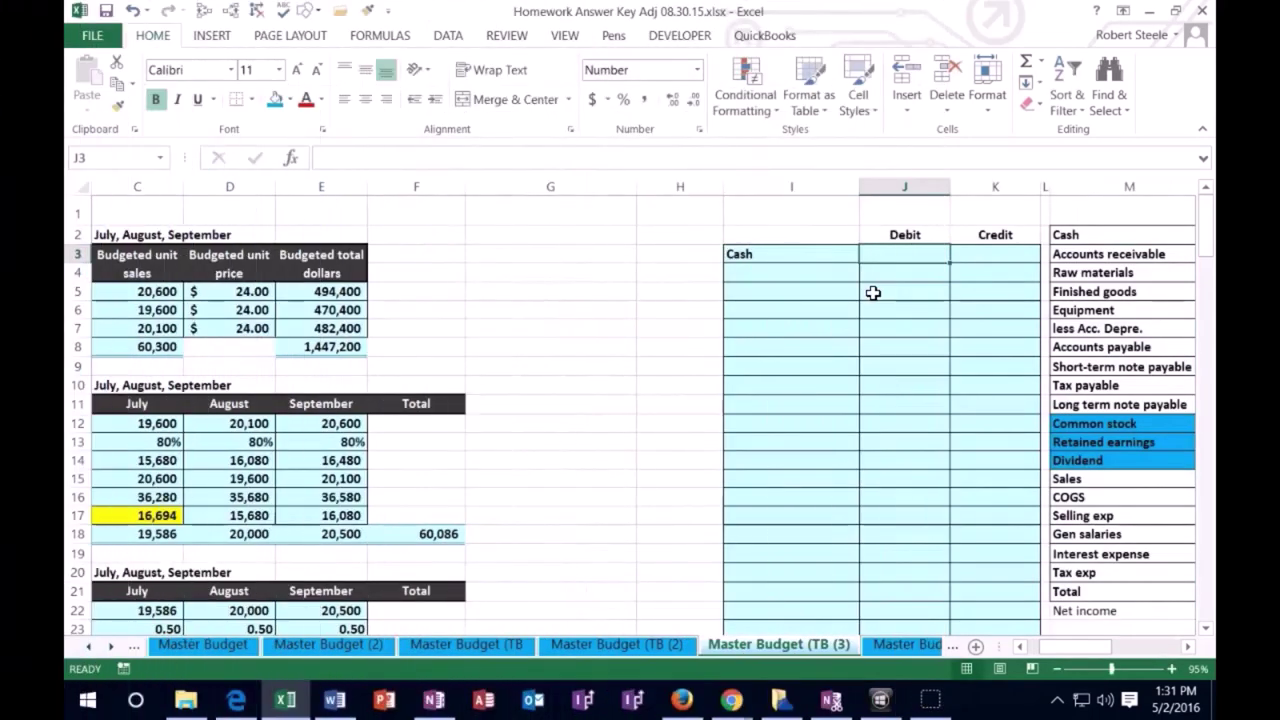
pyautogui.write('AR')
pyautogui.press('Return')
pyautogui.write('S')
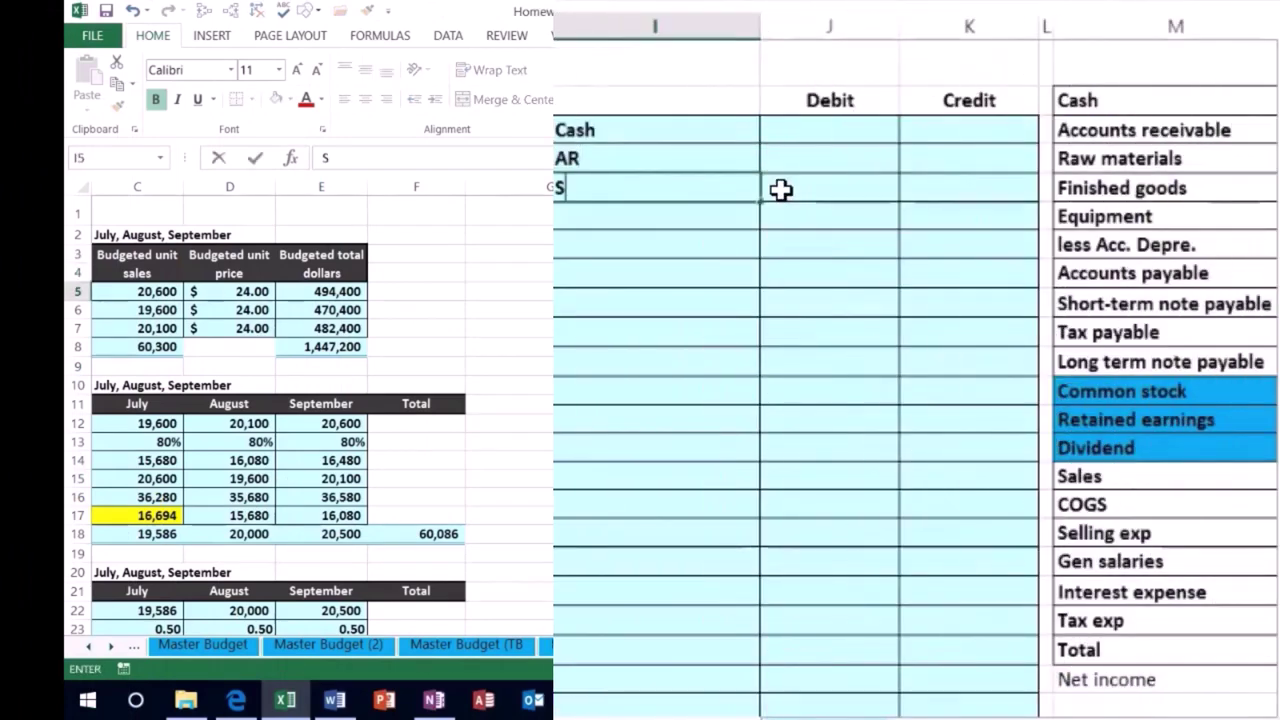
pyautogui.write('ales')
# Enter the Sales credit in K5 as the negative of the quarter's total budgeted sales dollars in E8
pyautogui.press('Tab')
pyautogui.press('Tab')
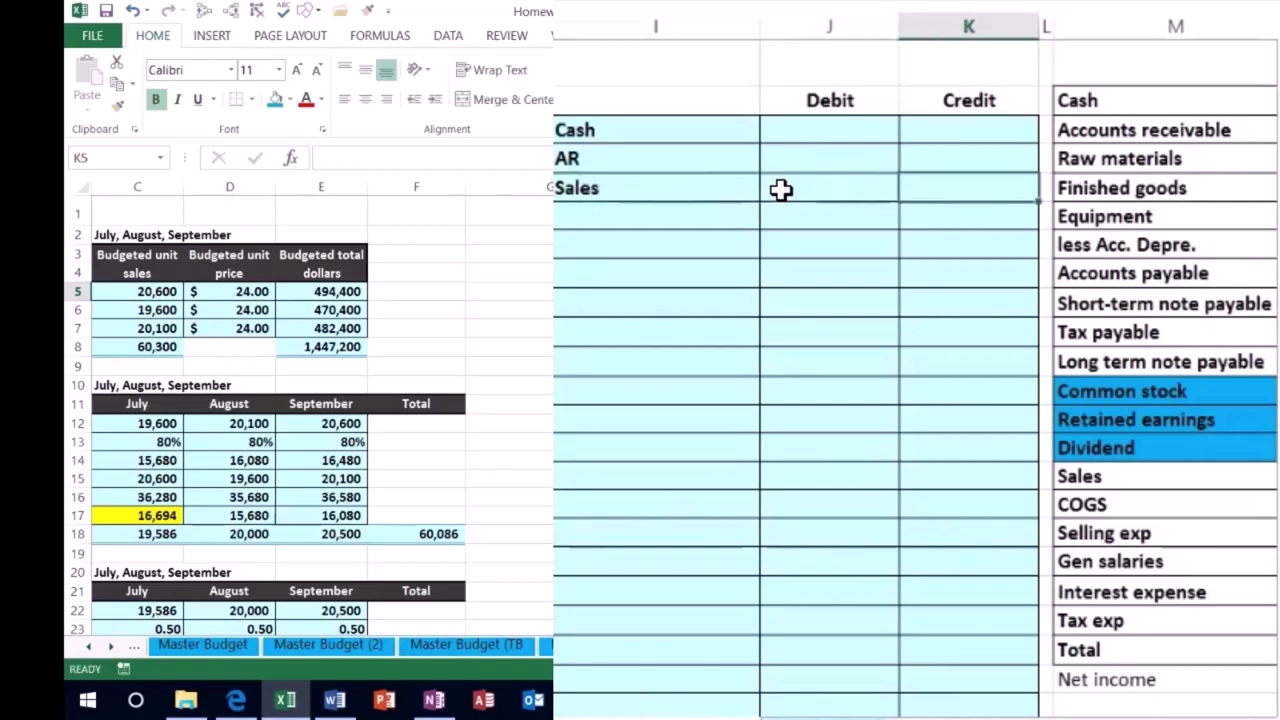
pyautogui.write('-')
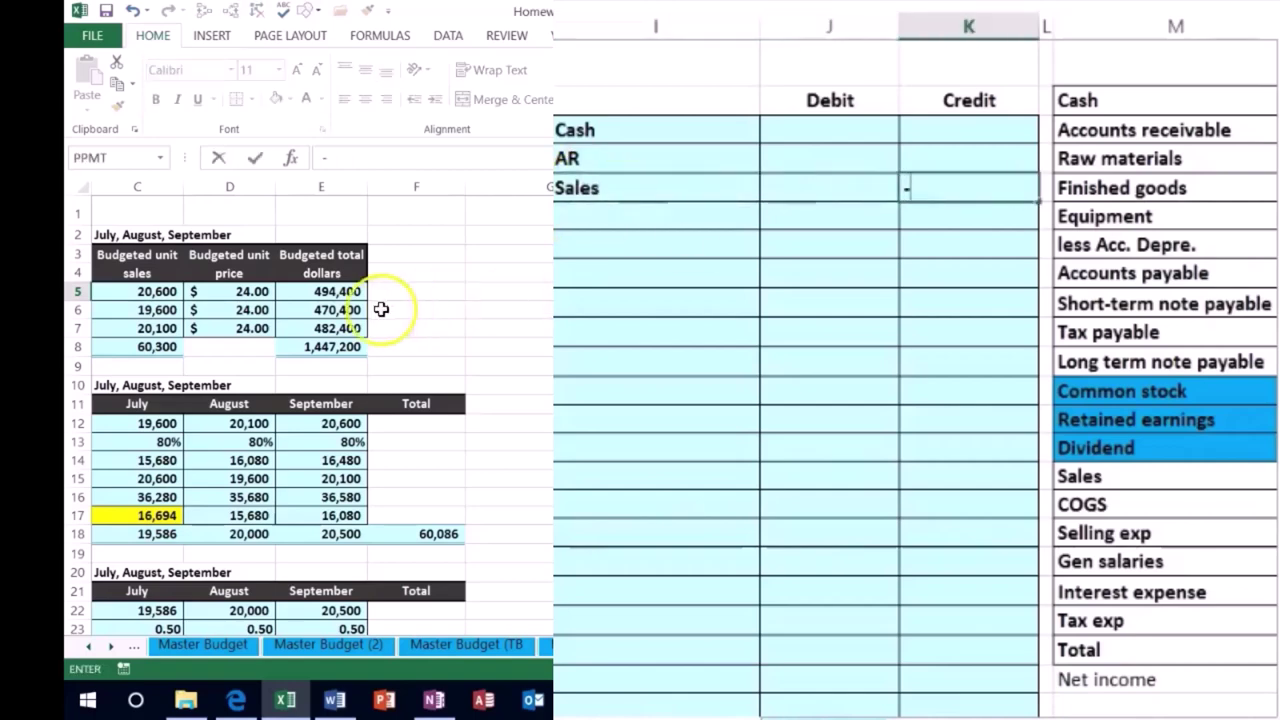
pyautogui.click(336, 346)
pyautogui.press('Return')
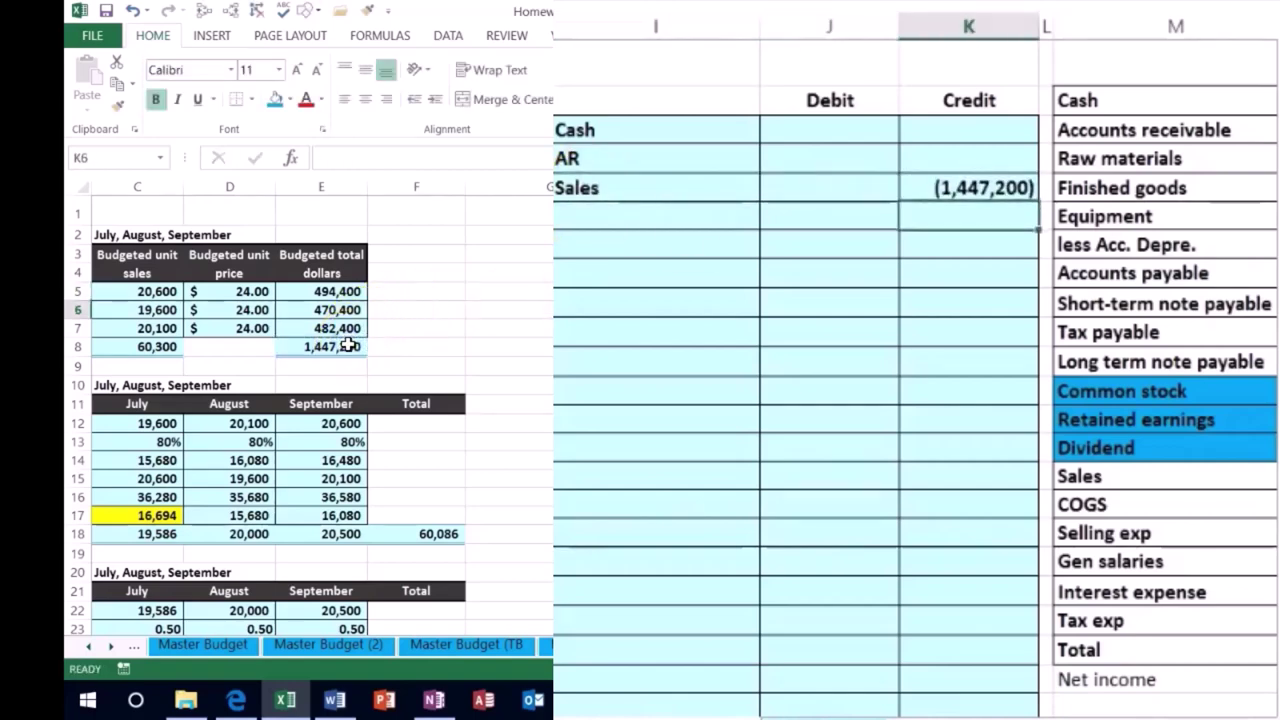
# Enter the AR debit in J4 as 70% of the Sales credit with the formula -K5*.7
pyautogui.press('Up')
pyautogui.press('Left')
pyautogui.press('Left')
pyautogui.press('Up')
pyautogui.press('Right')
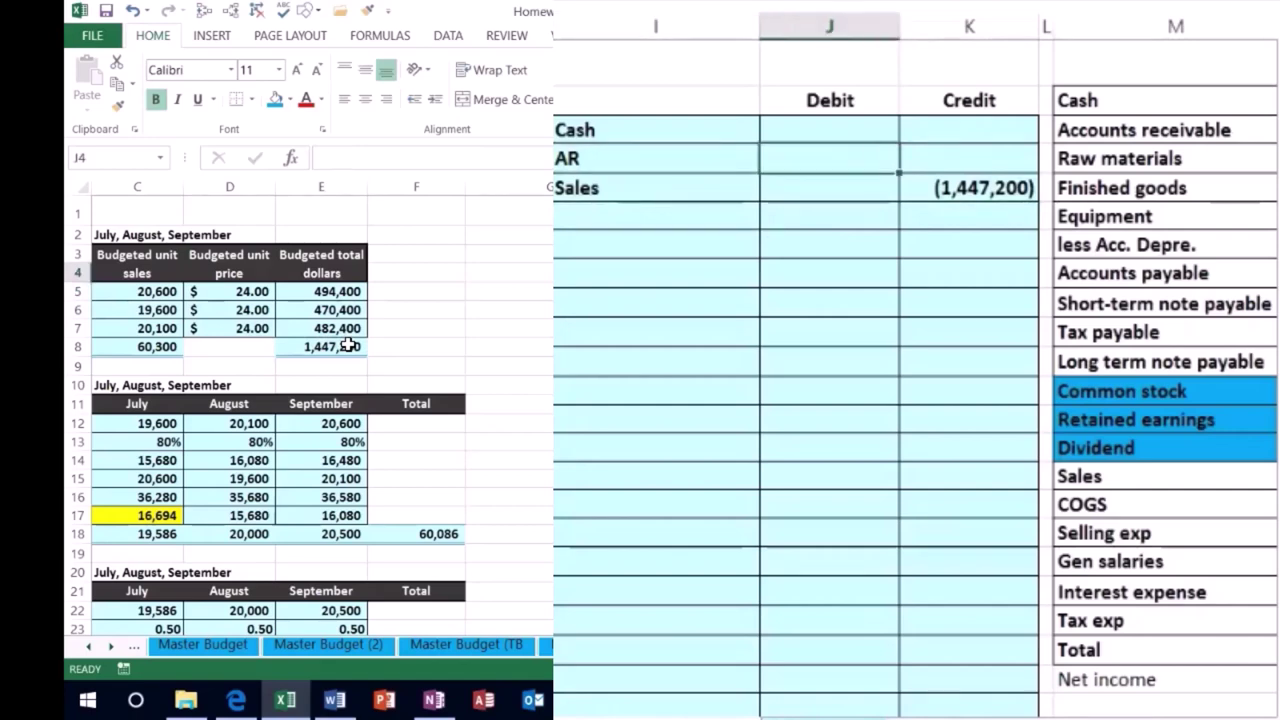
pyautogui.write('-')
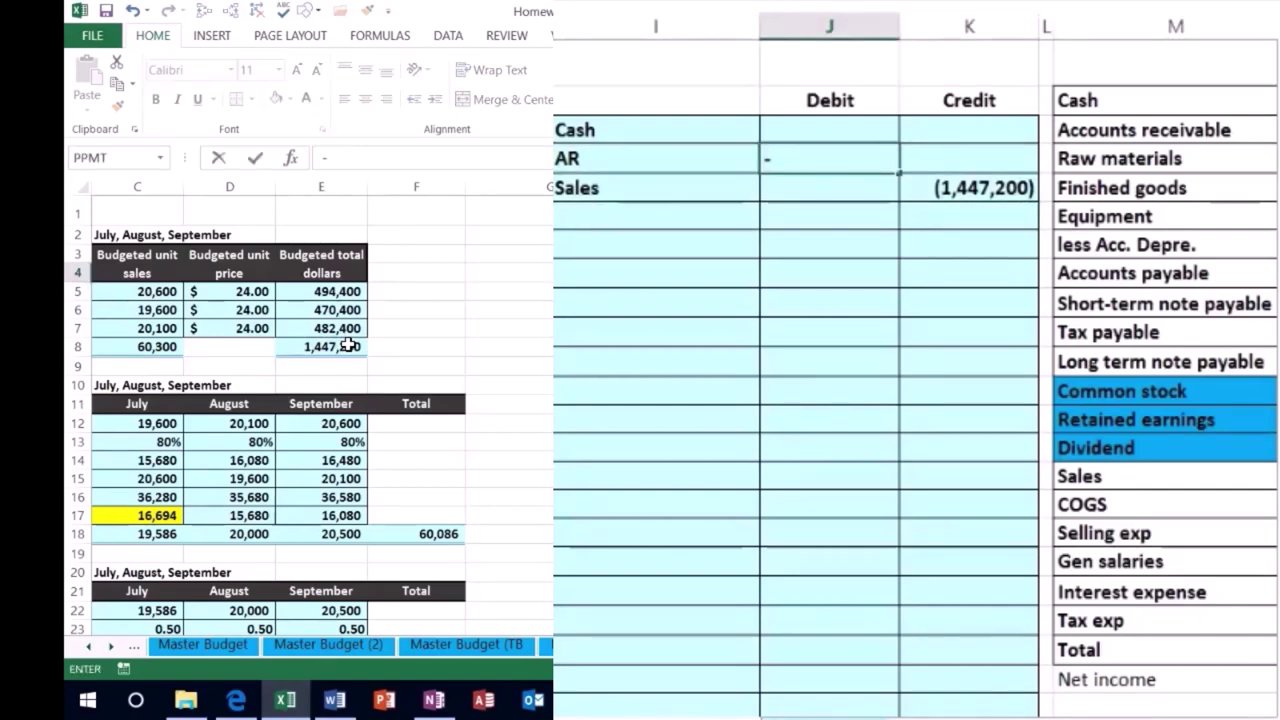
pyautogui.click(929, 191)
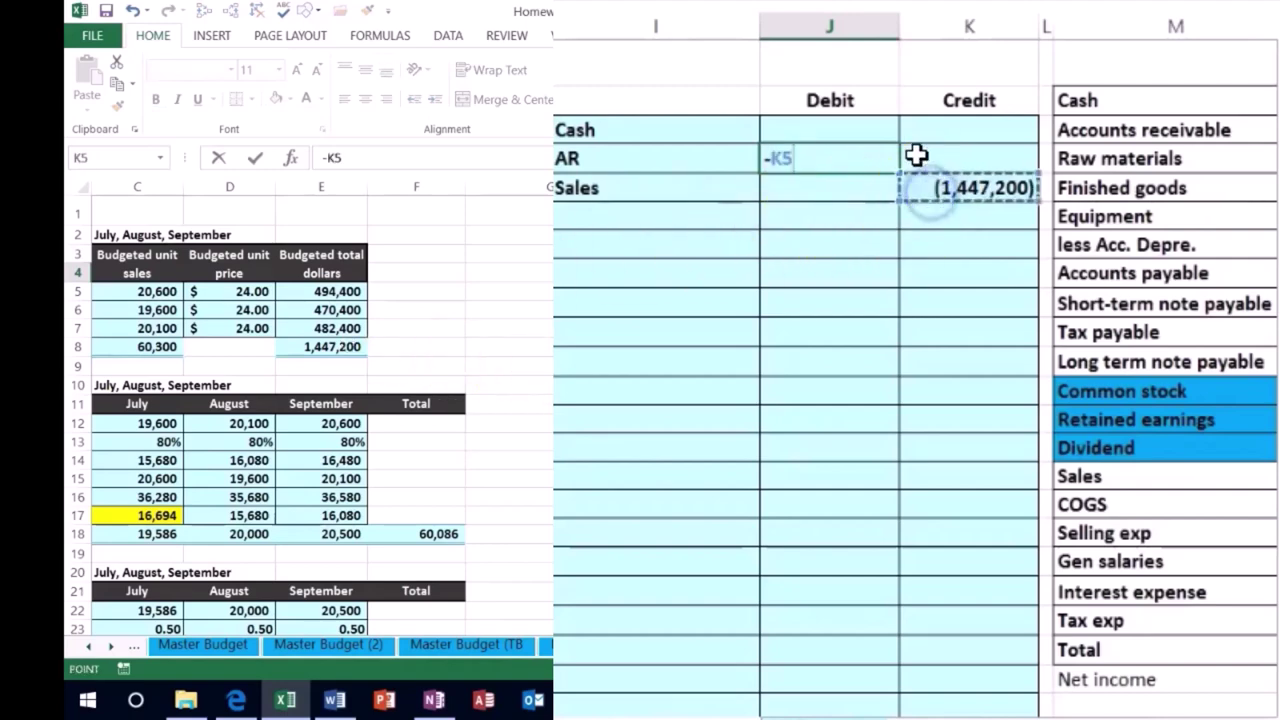
pyautogui.write('*.7')
pyautogui.press('Return')
# Enter the Cash debit in J3 as the negative SUM of the debit and credit cells in the AR and Sales rows
pyautogui.press('Right')
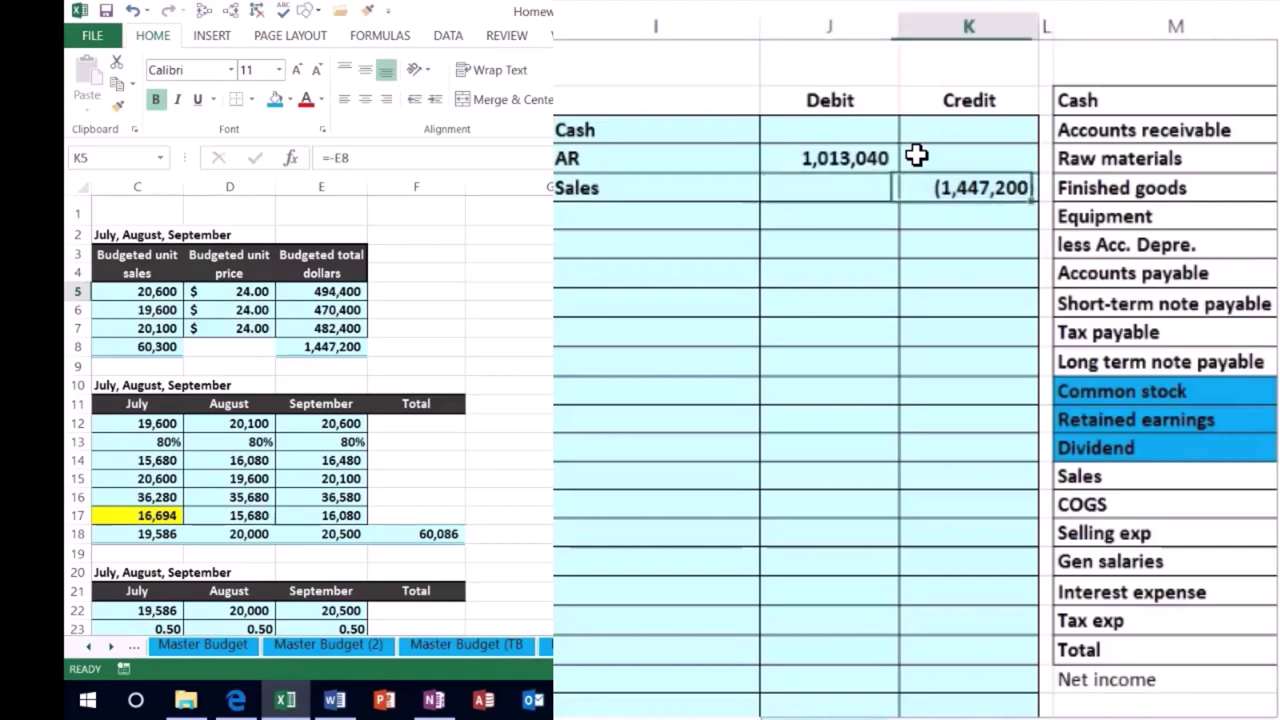
pyautogui.press('Left')
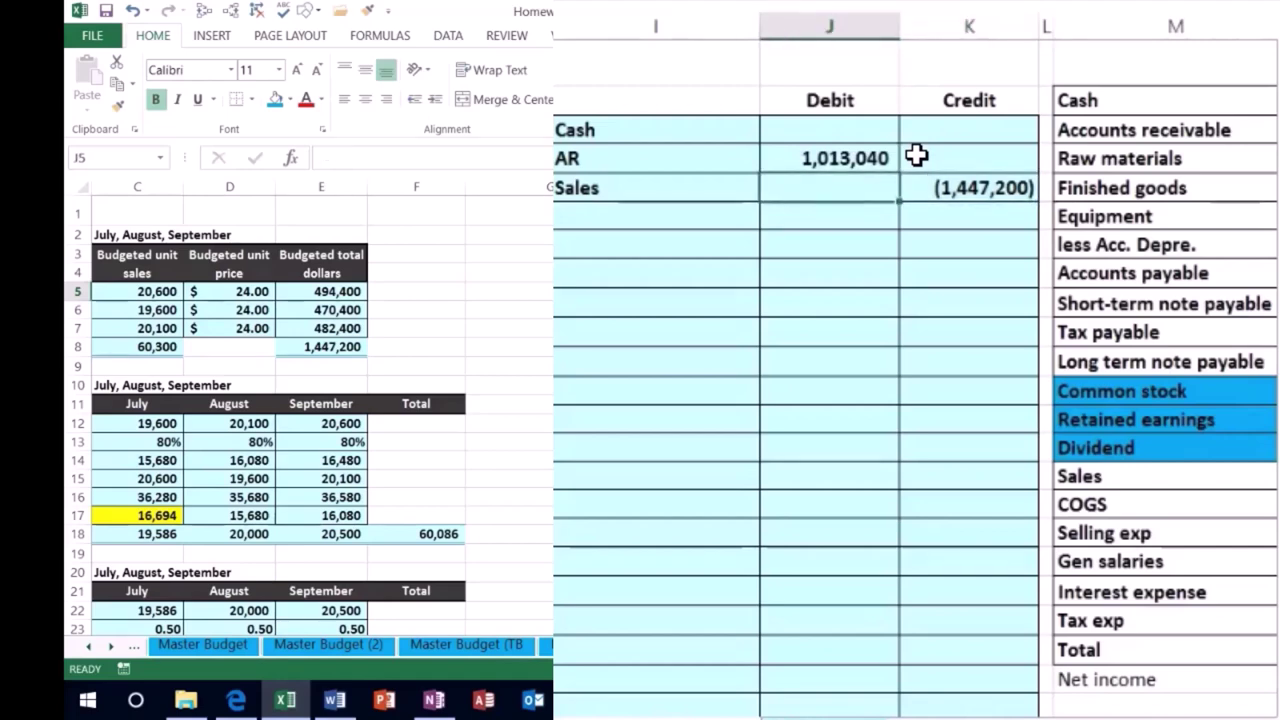
pyautogui.press('Up')
pyautogui.press('Up')
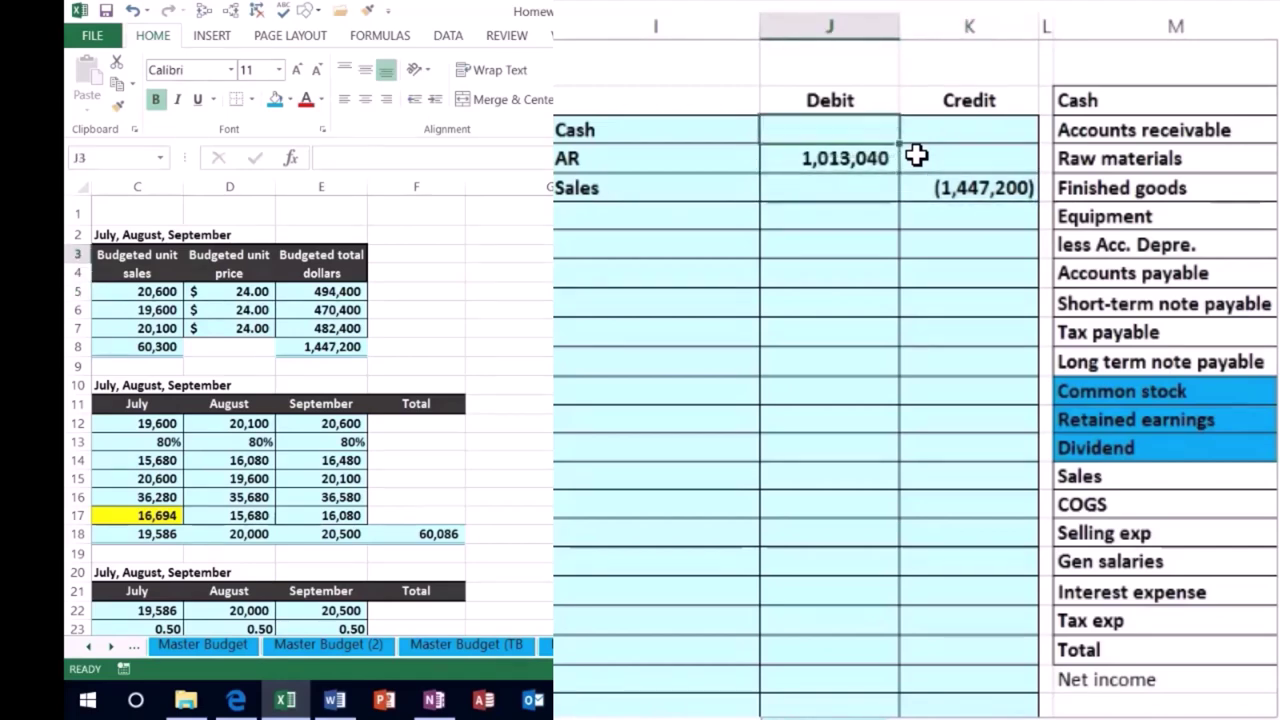
pyautogui.moveTo(971, 194); pyautogui.dragTo(849, 143)
pyautogui.click(825, 121)
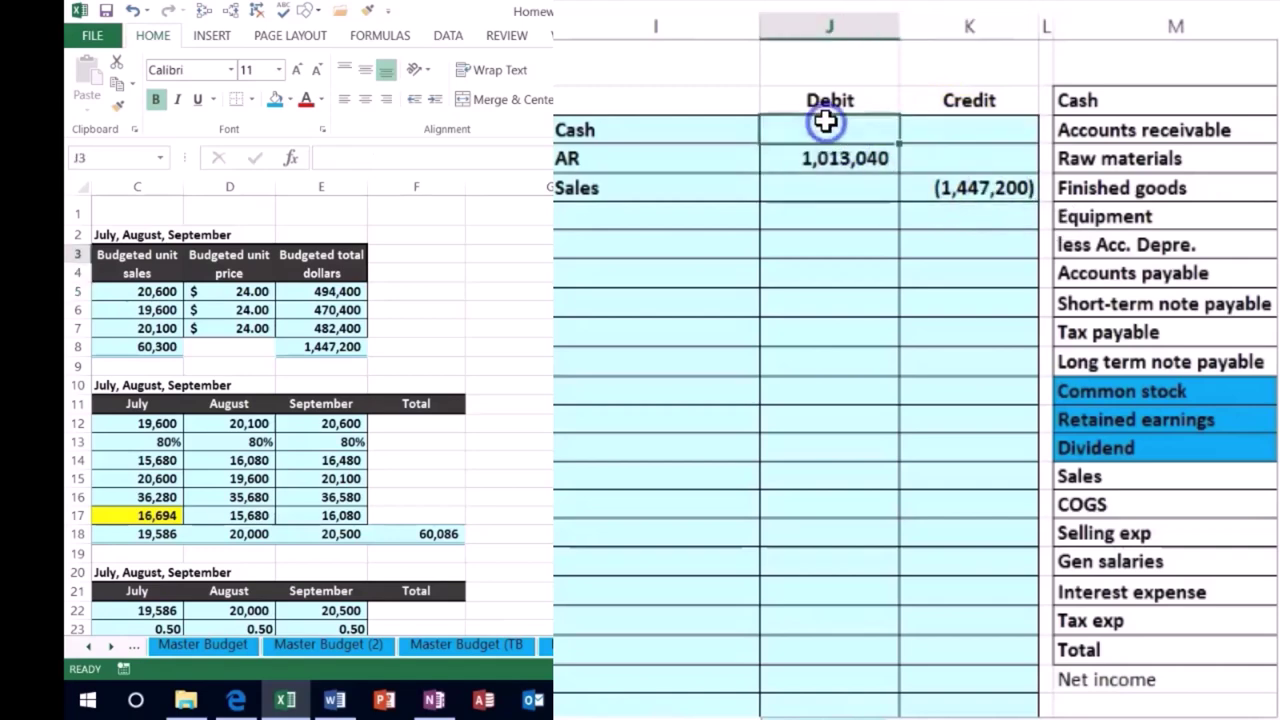
pyautogui.write('=sum(')
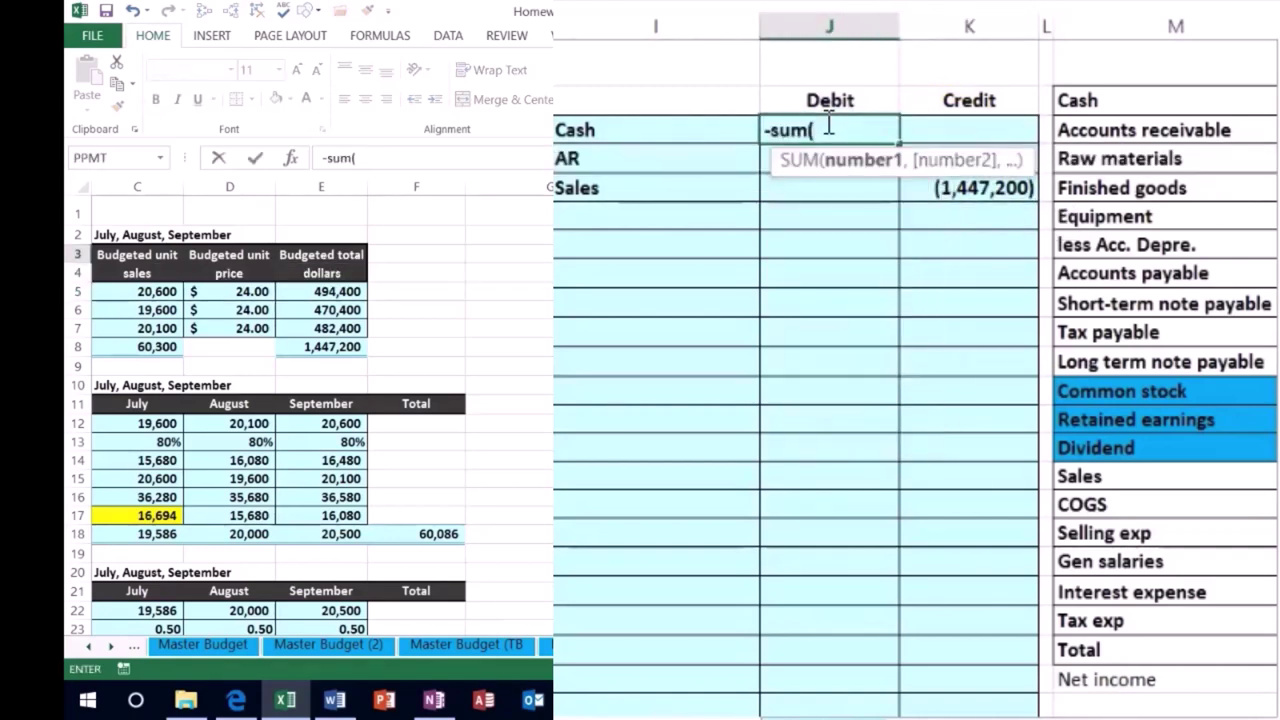
pyautogui.moveTo(925, 192); pyautogui.dragTo(866, 157)
pyautogui.press('Return')
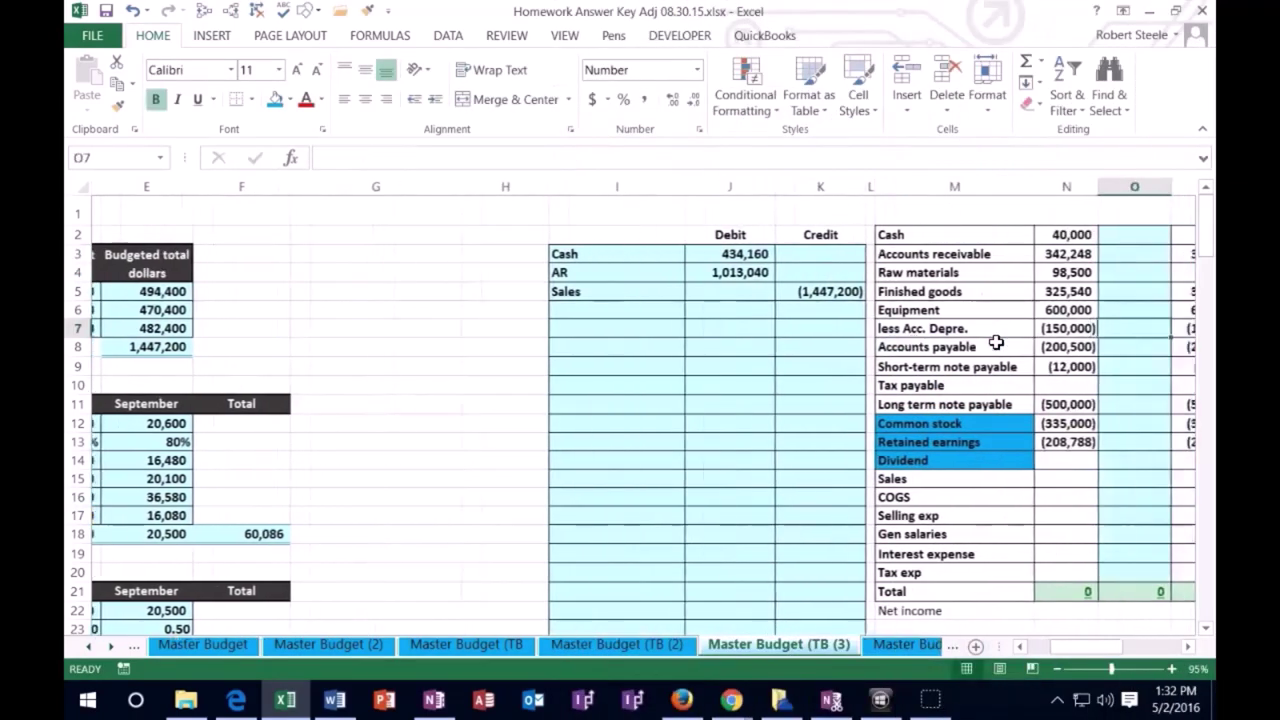
# Post the Cash debit to the trial balance by linking Cash's column O cell to J3
pyautogui.press('Right')
pyautogui.press('Right')
pyautogui.press('Right')
pyautogui.press('Right')
pyautogui.press('Right')
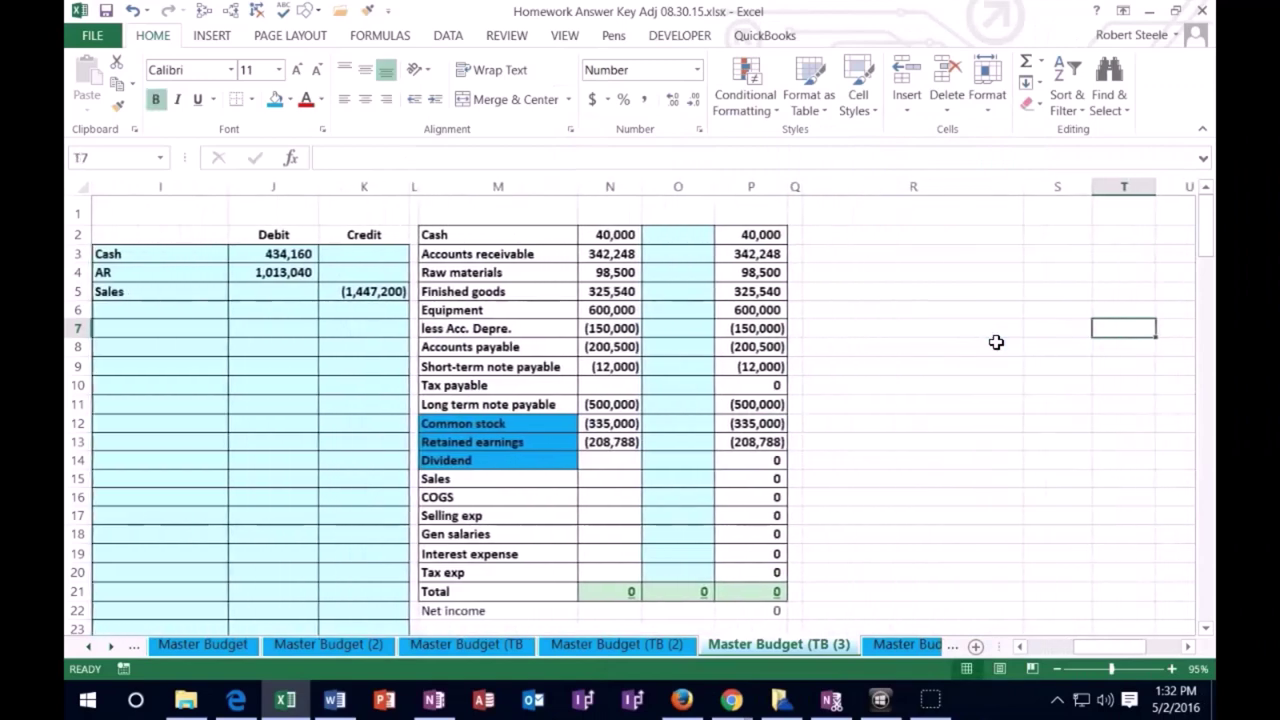
pyautogui.click(678, 237)
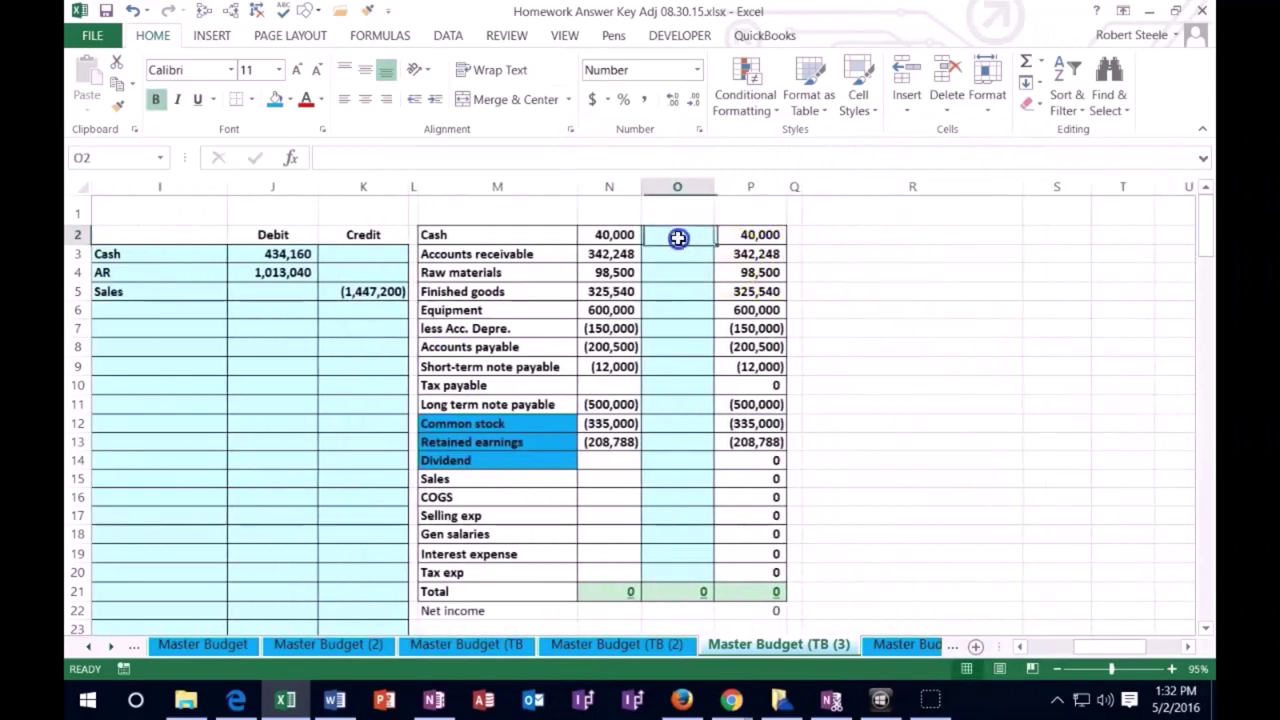
pyautogui.write('=')
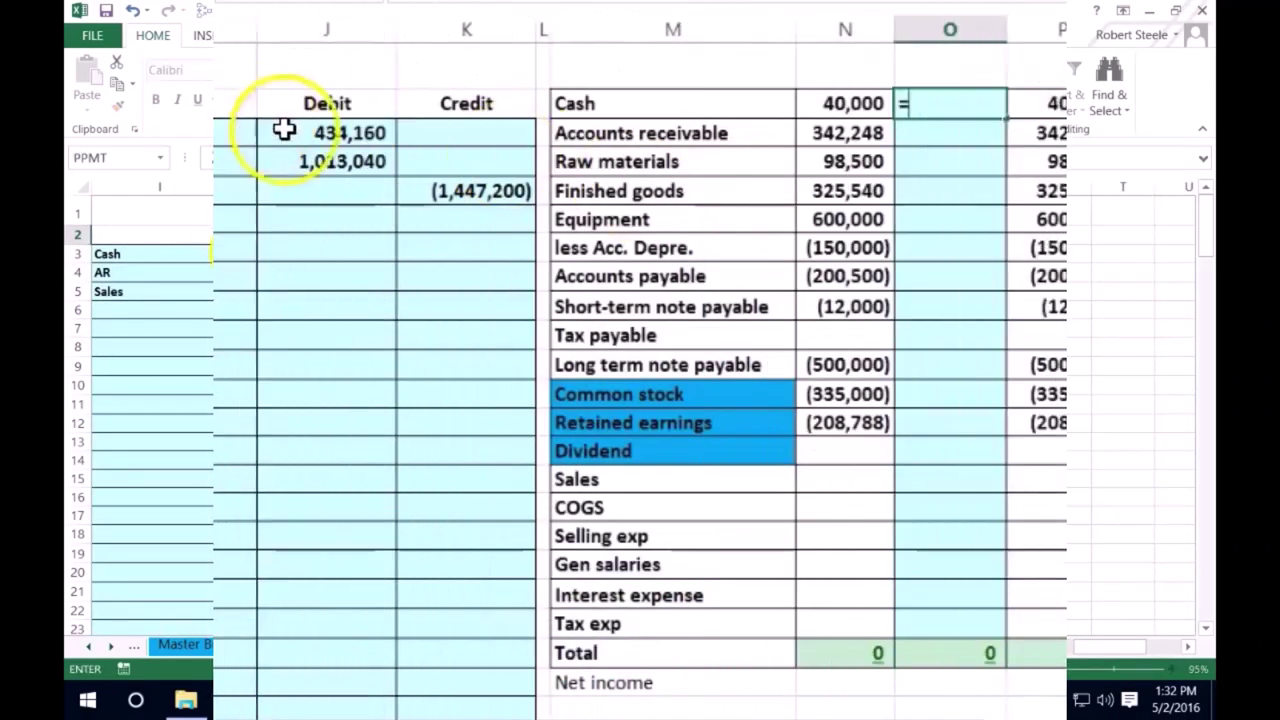
pyautogui.click(260, 250)
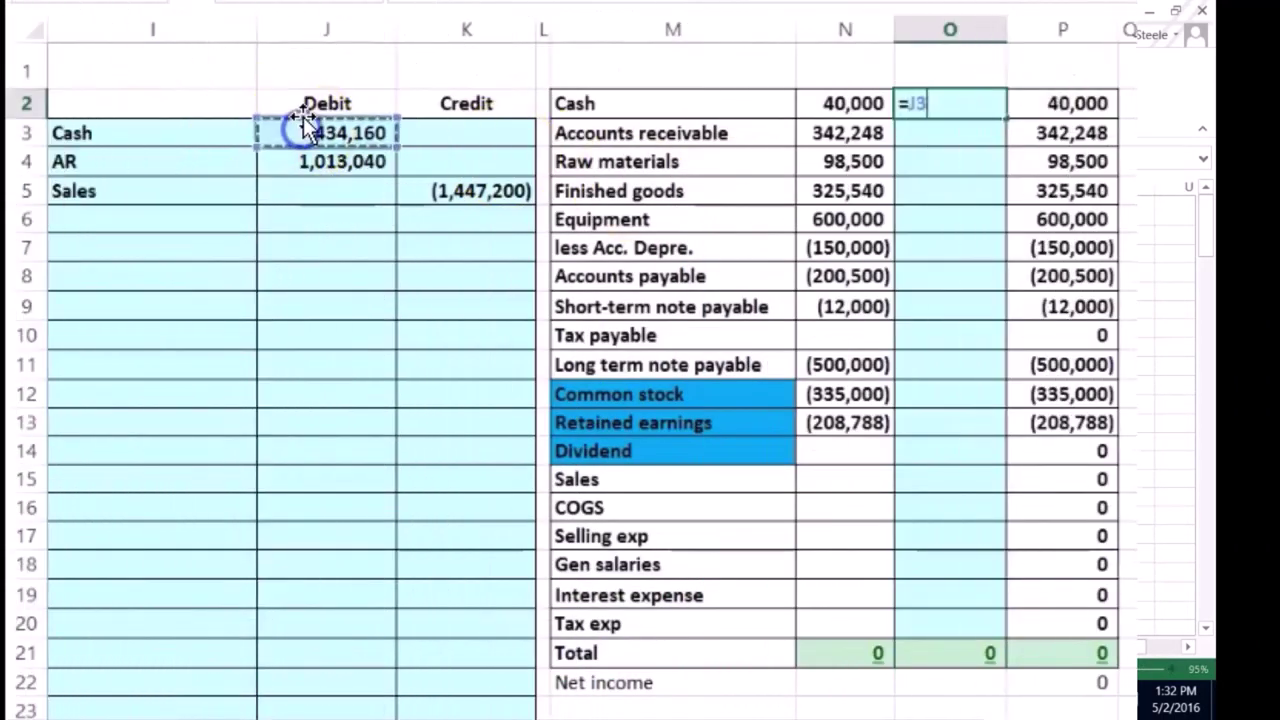
pyautogui.press('Return')
# Post the AR debit and the Sales credit to the Accounts receivable and Sales rows in column O by cell reference
pyautogui.write('+')
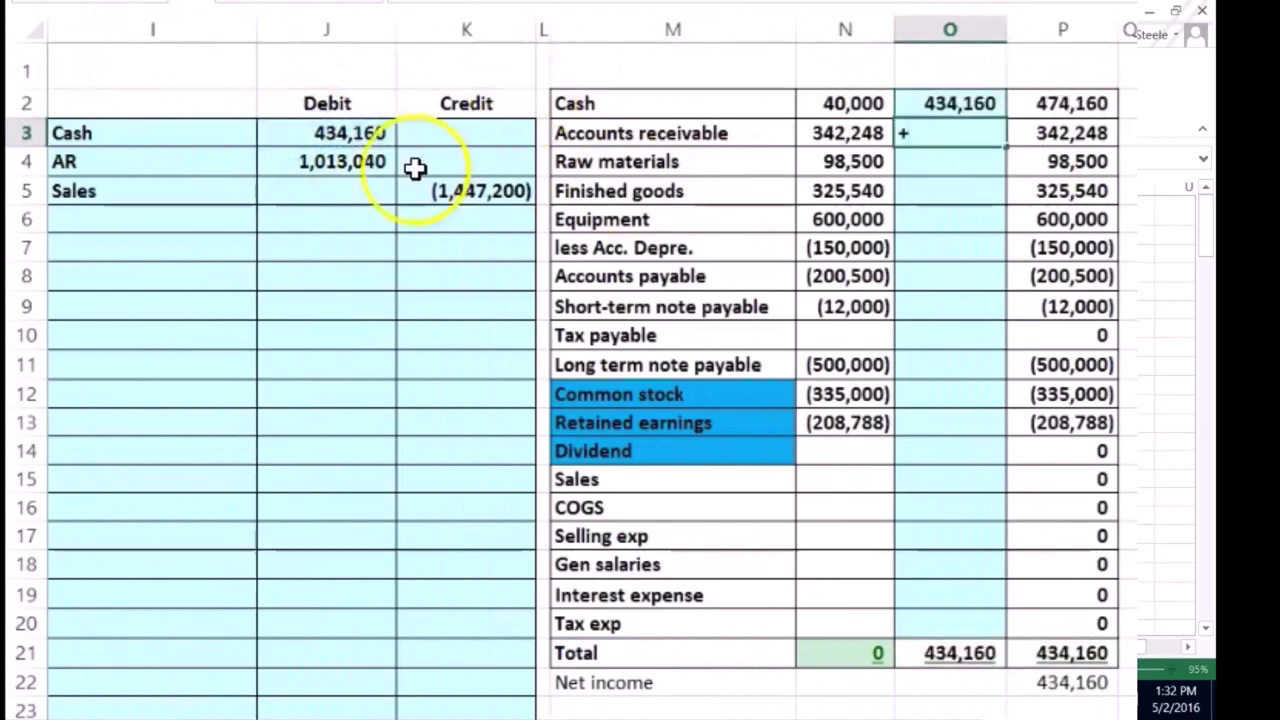
pyautogui.click(383, 160)
pyautogui.press('Return')
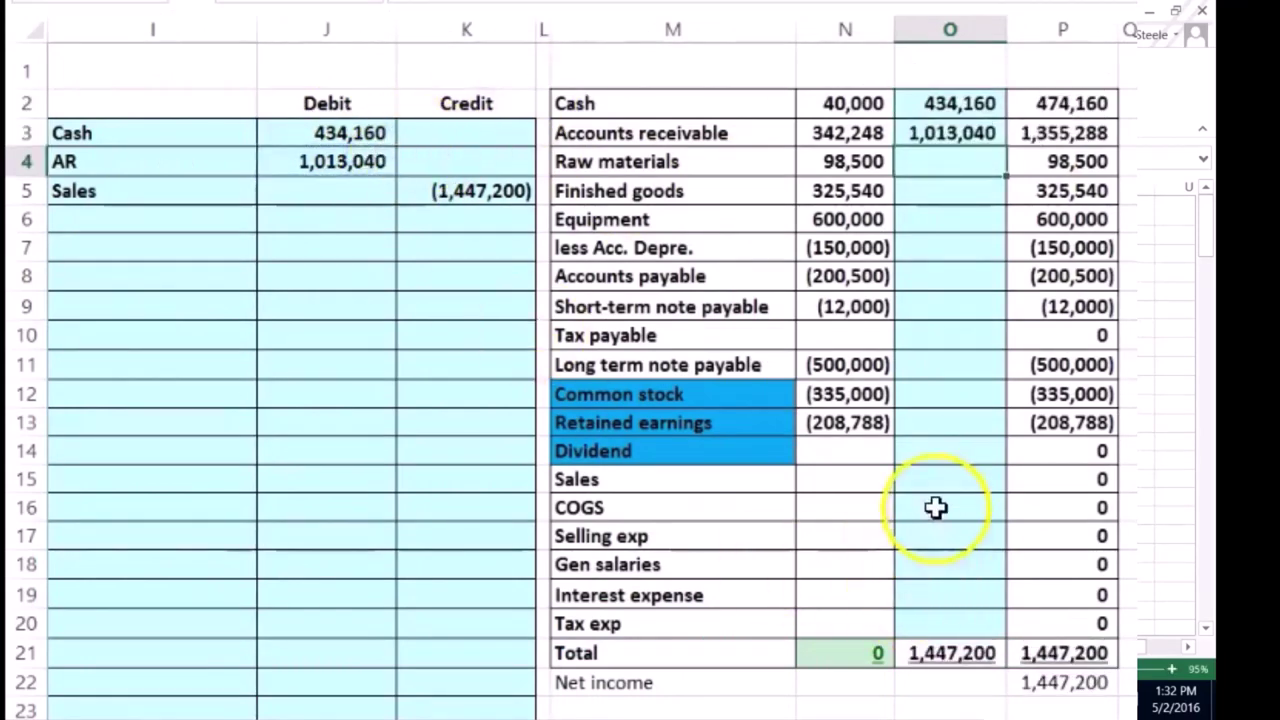
pyautogui.click(933, 471)
pyautogui.write('+')
pyautogui.click(486, 186)
pyautogui.press('Return')
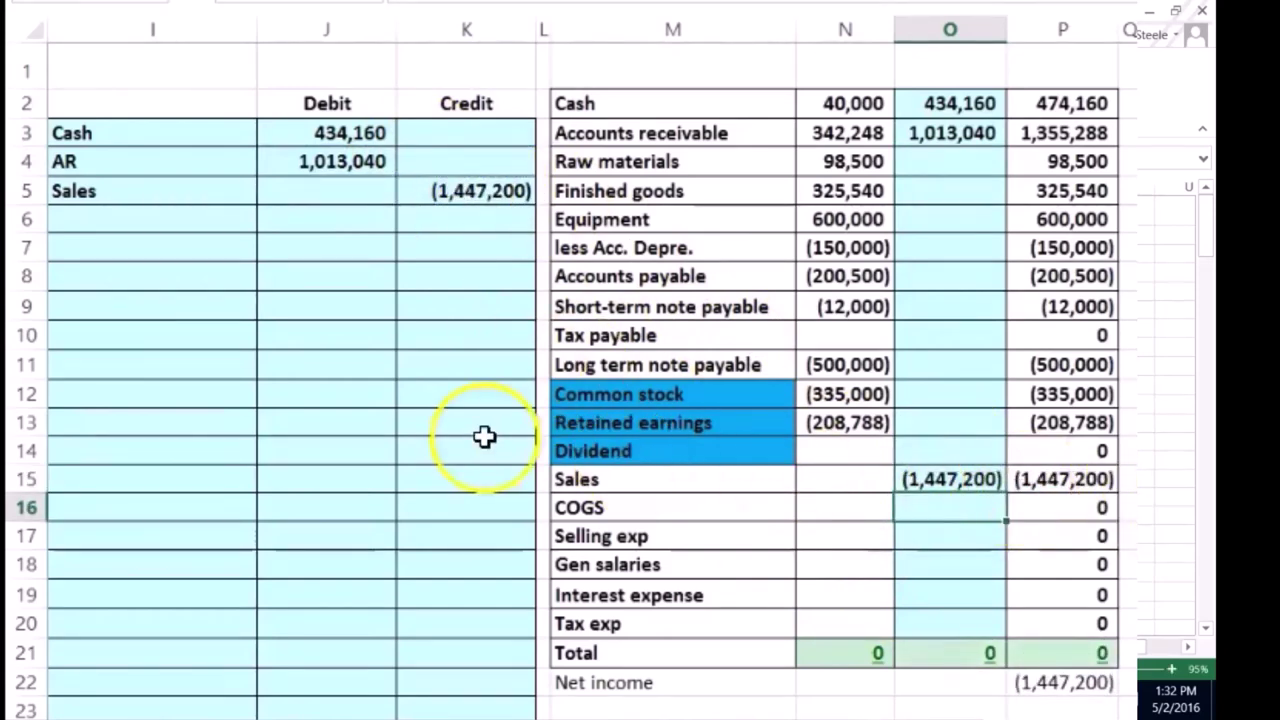
# Fill the "1. Sales budgets" heading cell B2 with the standard light green colour
pyautogui.click(411, 428)
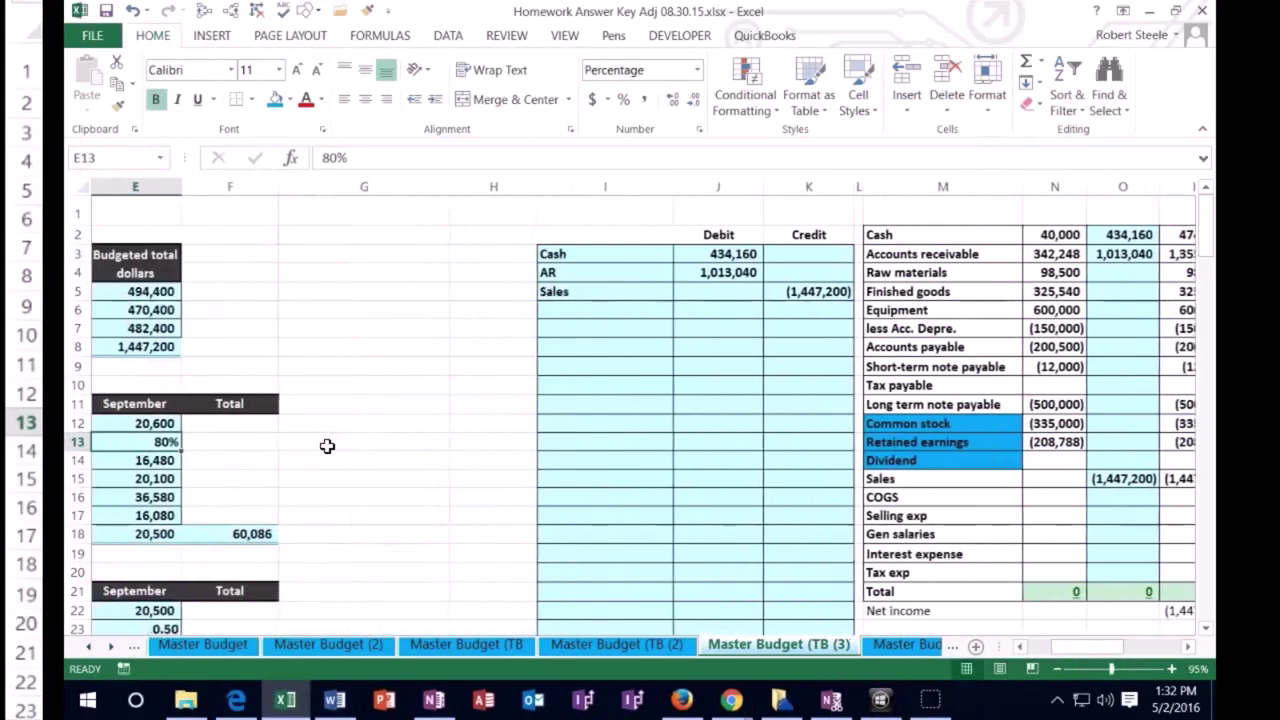
pyautogui.press('Left')
pyautogui.press('Left')
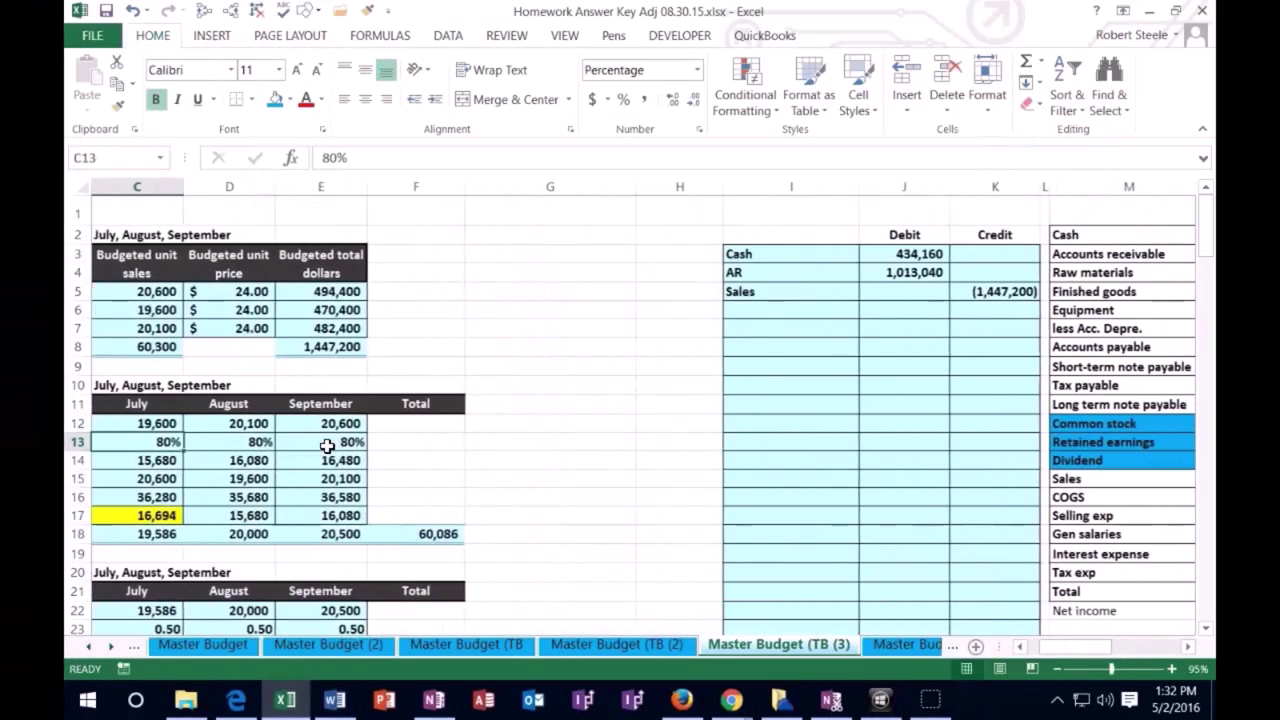
pyautogui.press('Left')
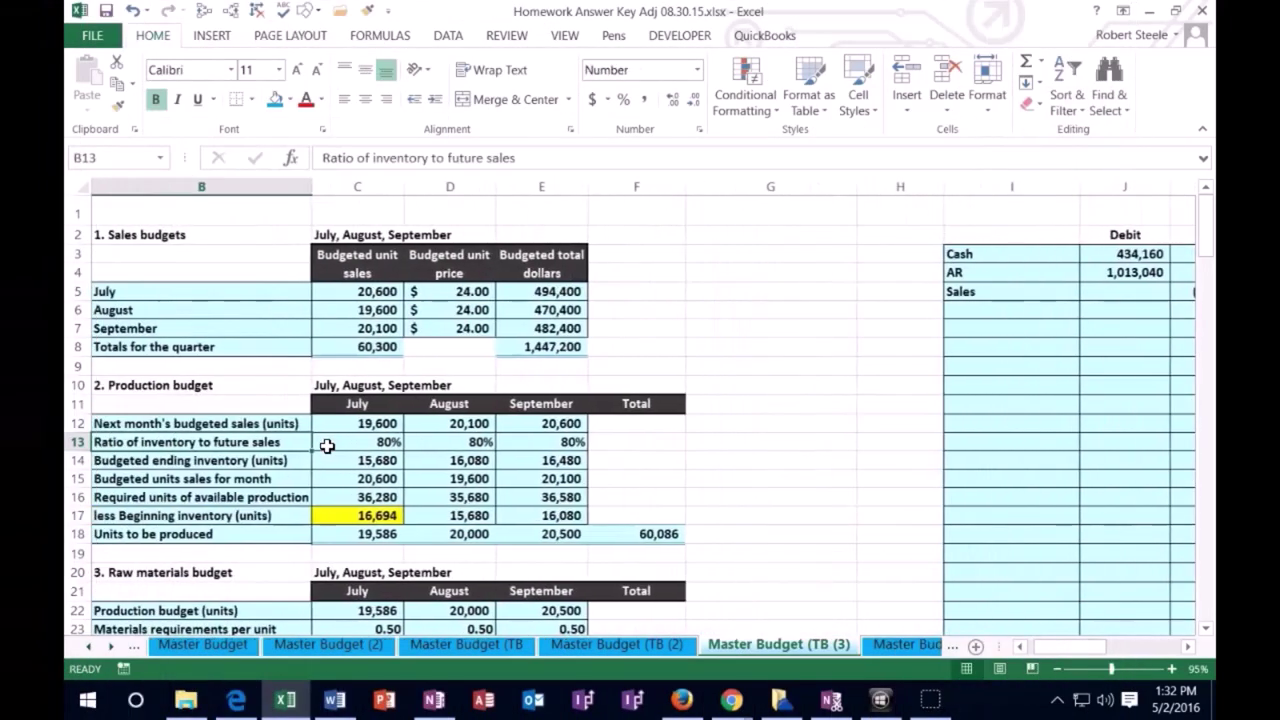
pyautogui.rightClick(230, 236)
pyautogui.click(267, 209)
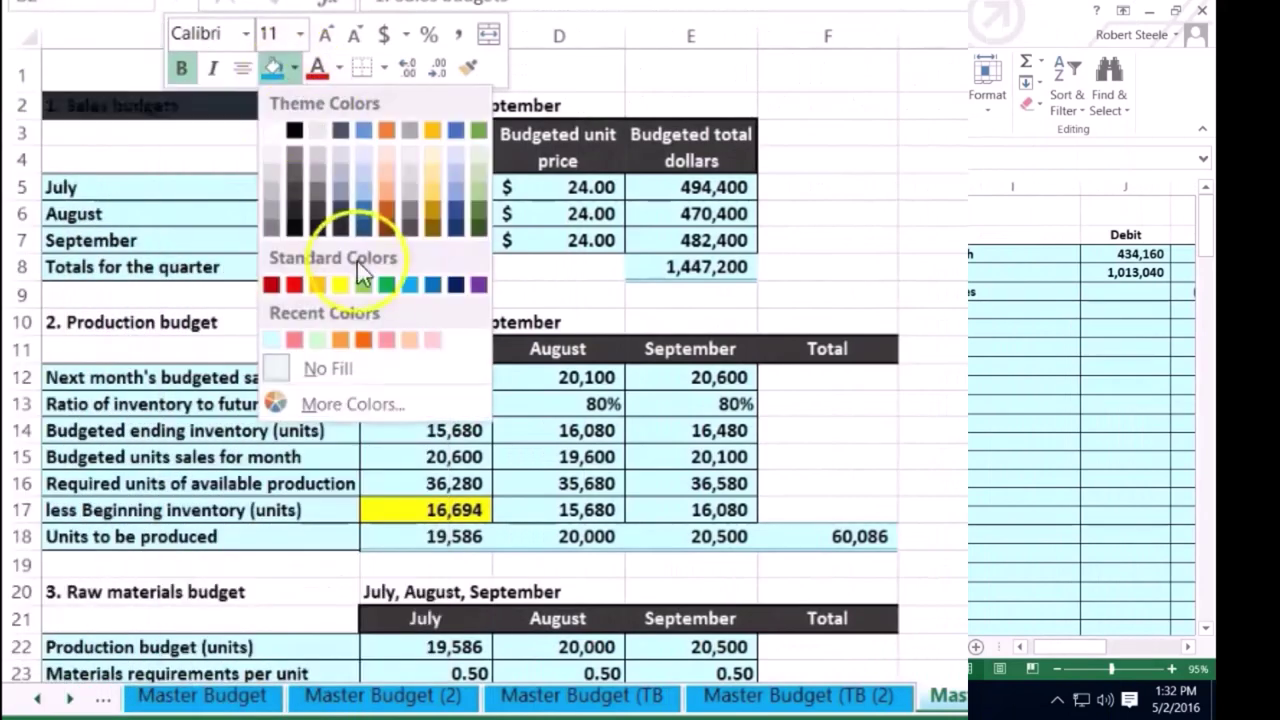
pyautogui.click(363, 285)
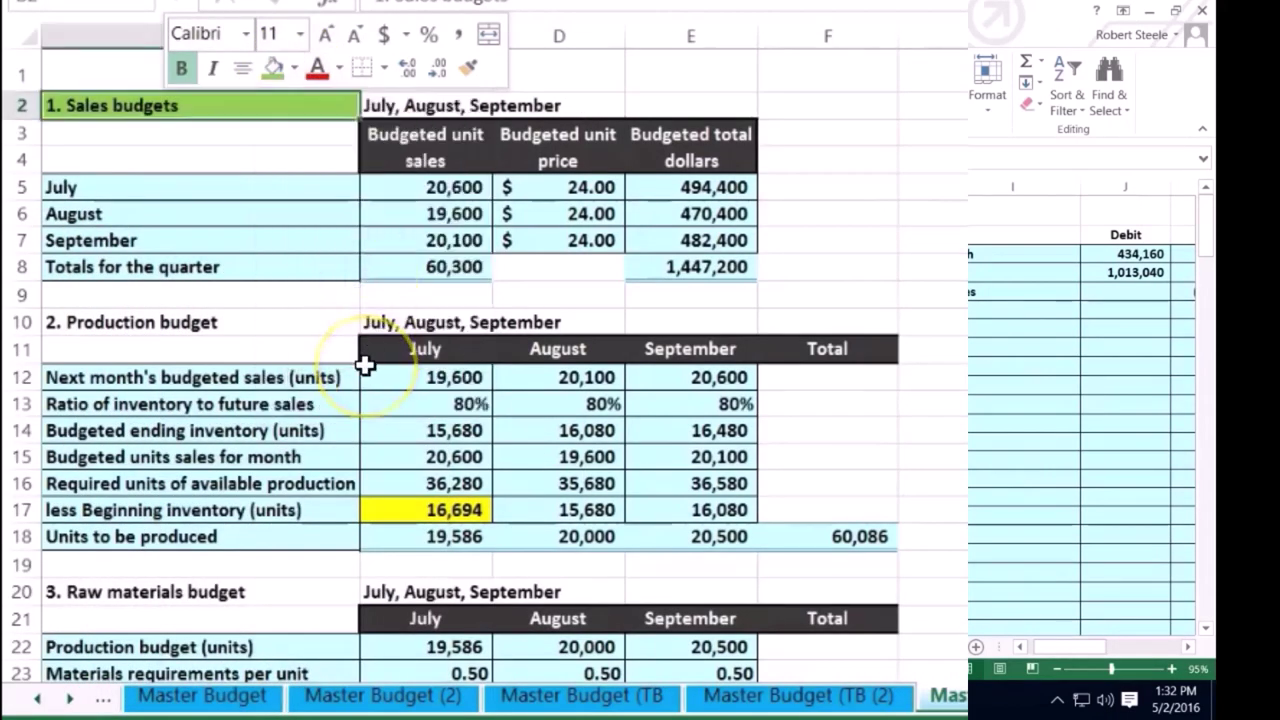
# Examine the production and raw materials budgets, ending at the total cost of direct material purchases in F30
pyautogui.scroll(-2, 365, 358)
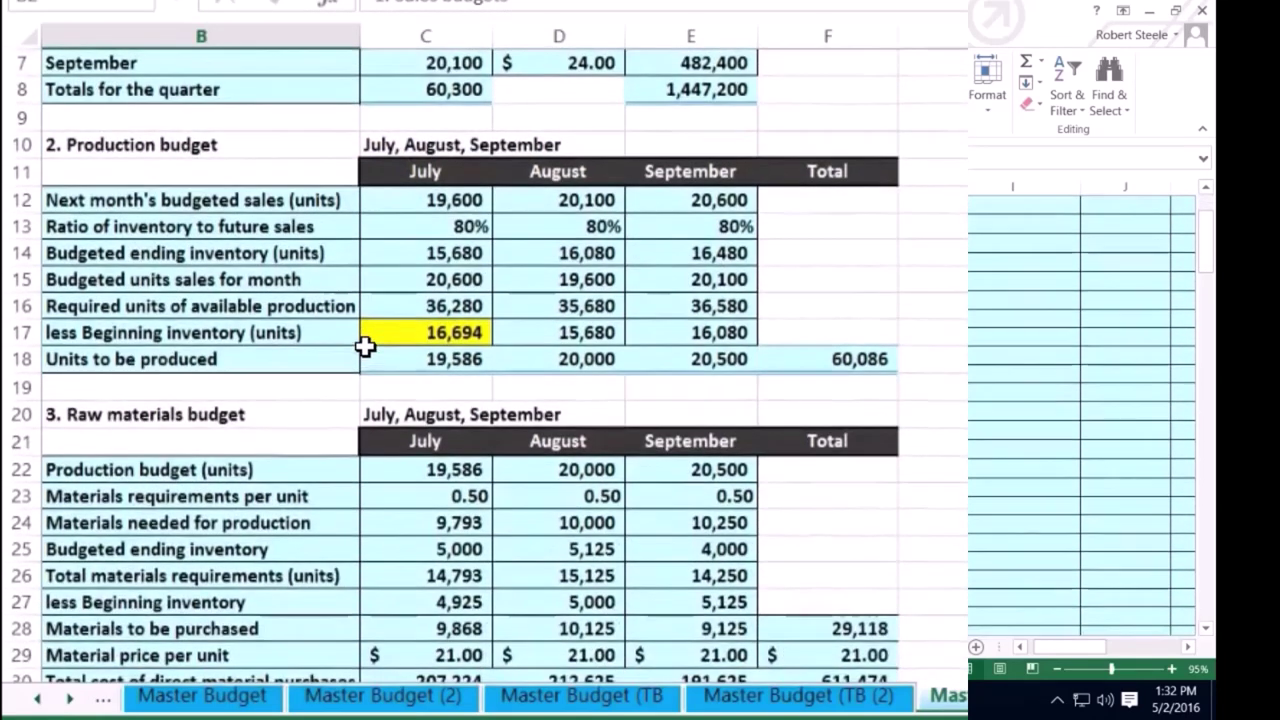
pyautogui.scroll(-1, 365, 346)
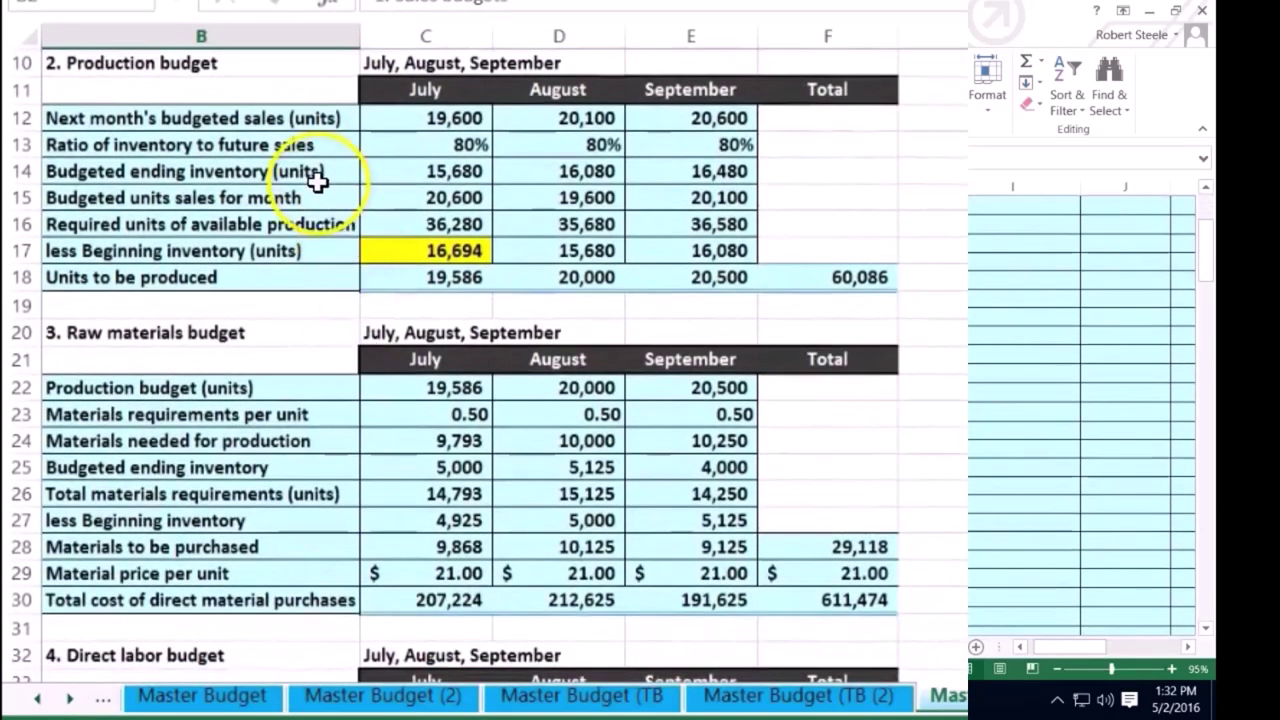
pyautogui.click(280, 325)
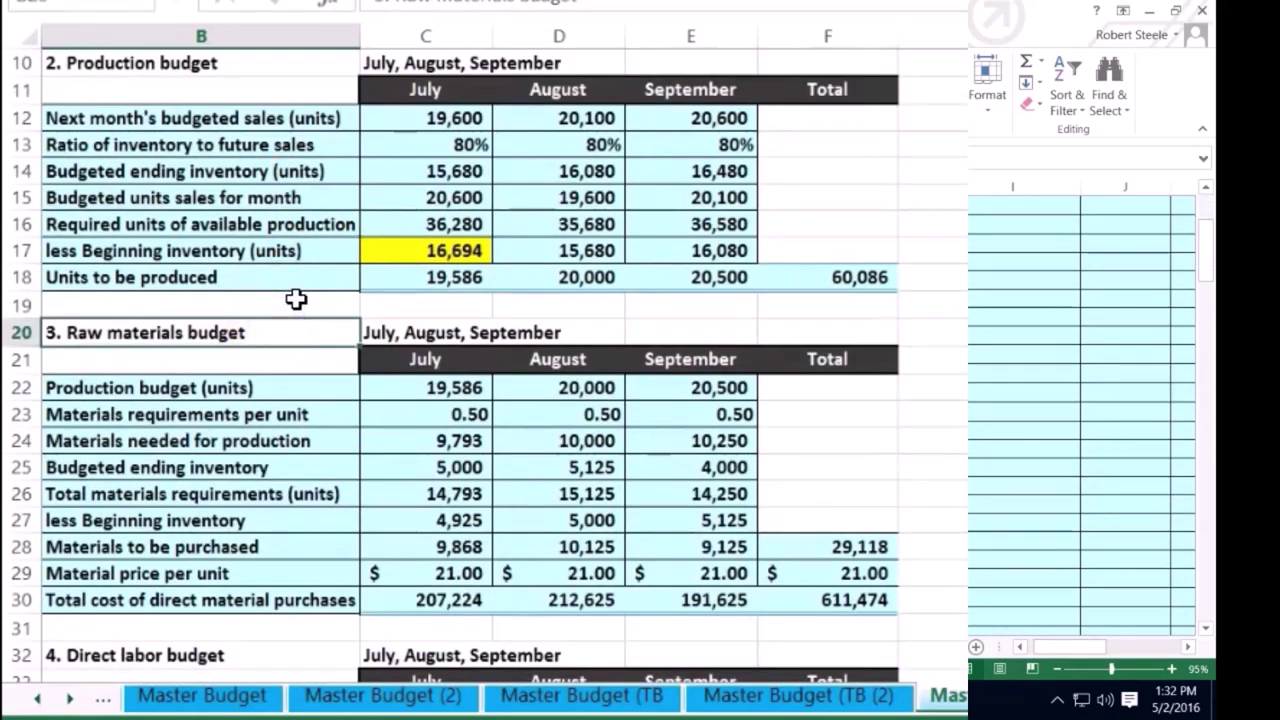
pyautogui.press('Up')
pyautogui.hotkey('shift', 'space')
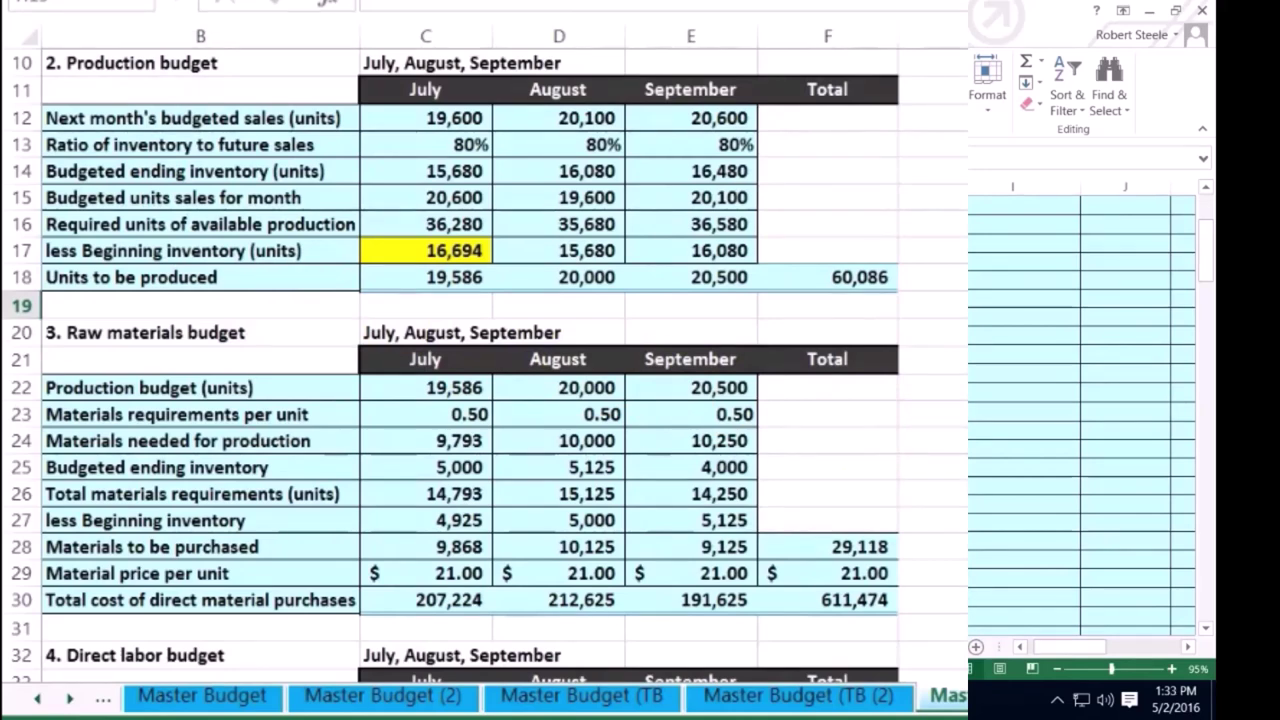
pyautogui.click(862, 601)
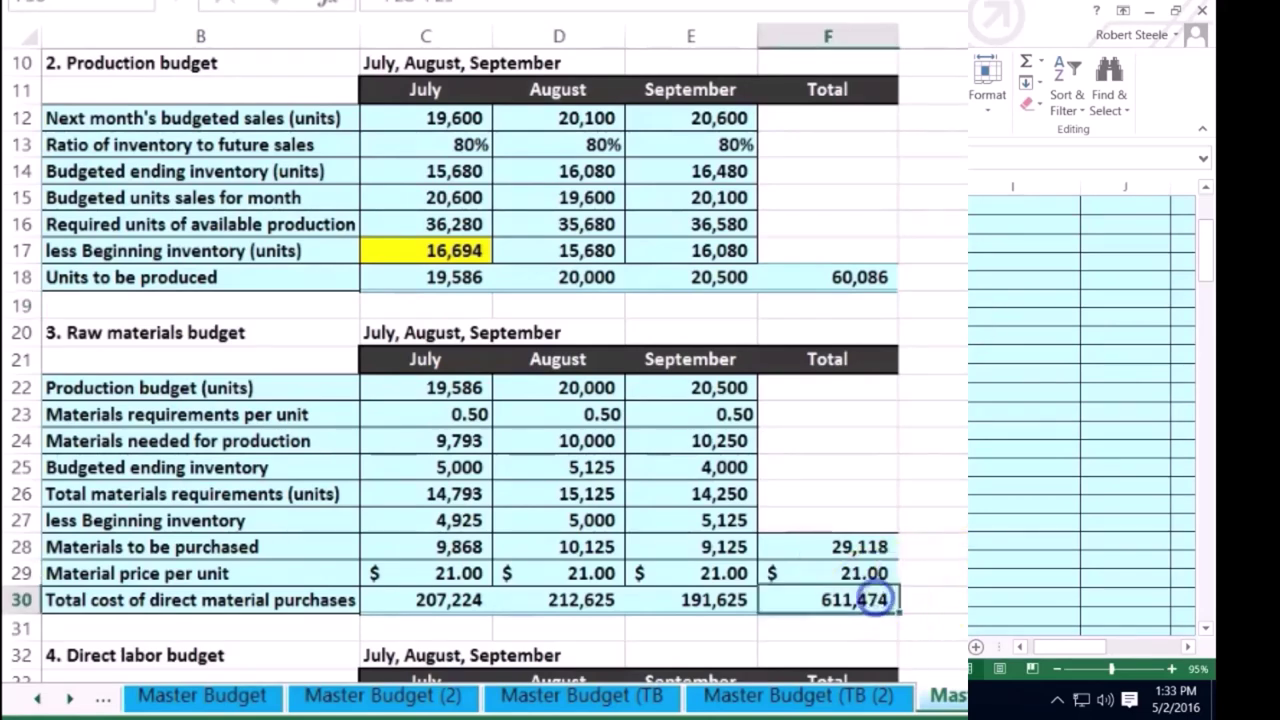